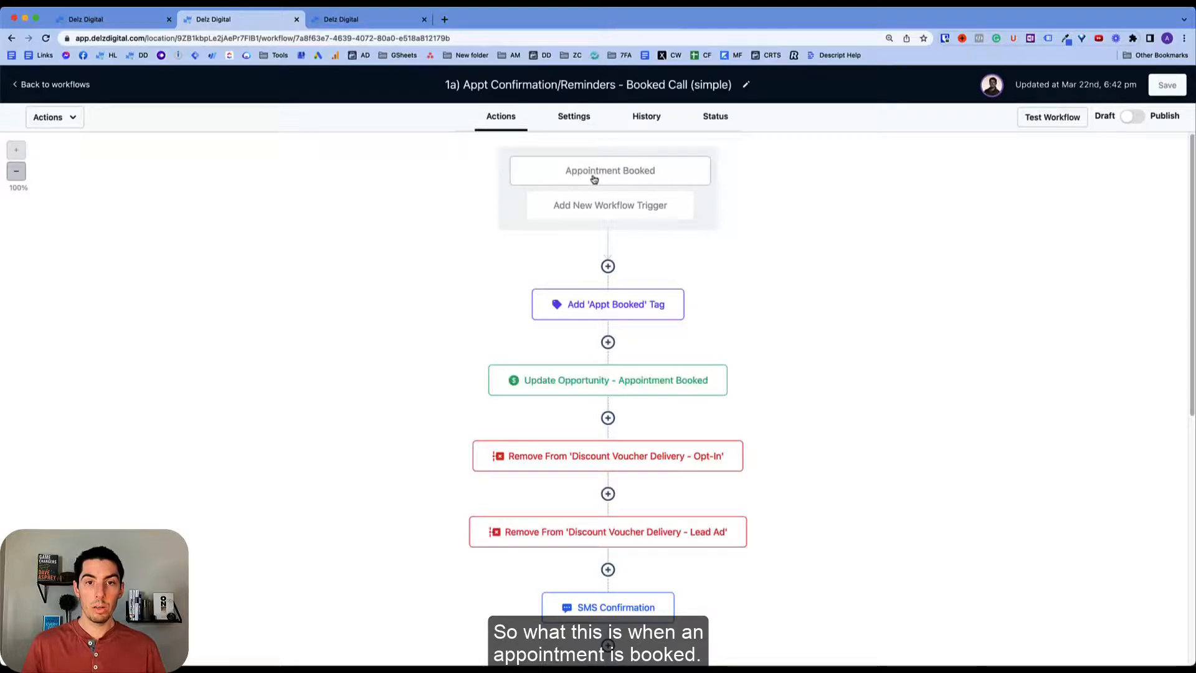
Step: Review the whole action sequence of the simple Booked Call confirmation and reminder workflow, from the trigger to the final SMS reminder
scroll(593, 181, down, 3)
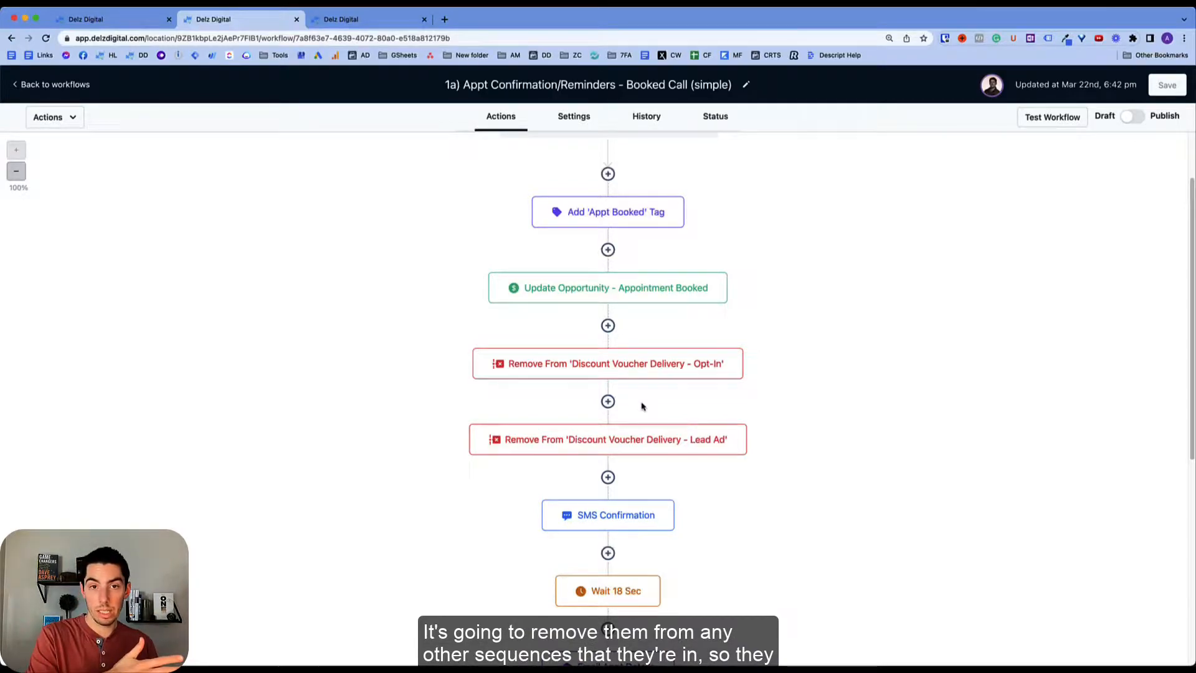
scroll(642, 406, down, 3)
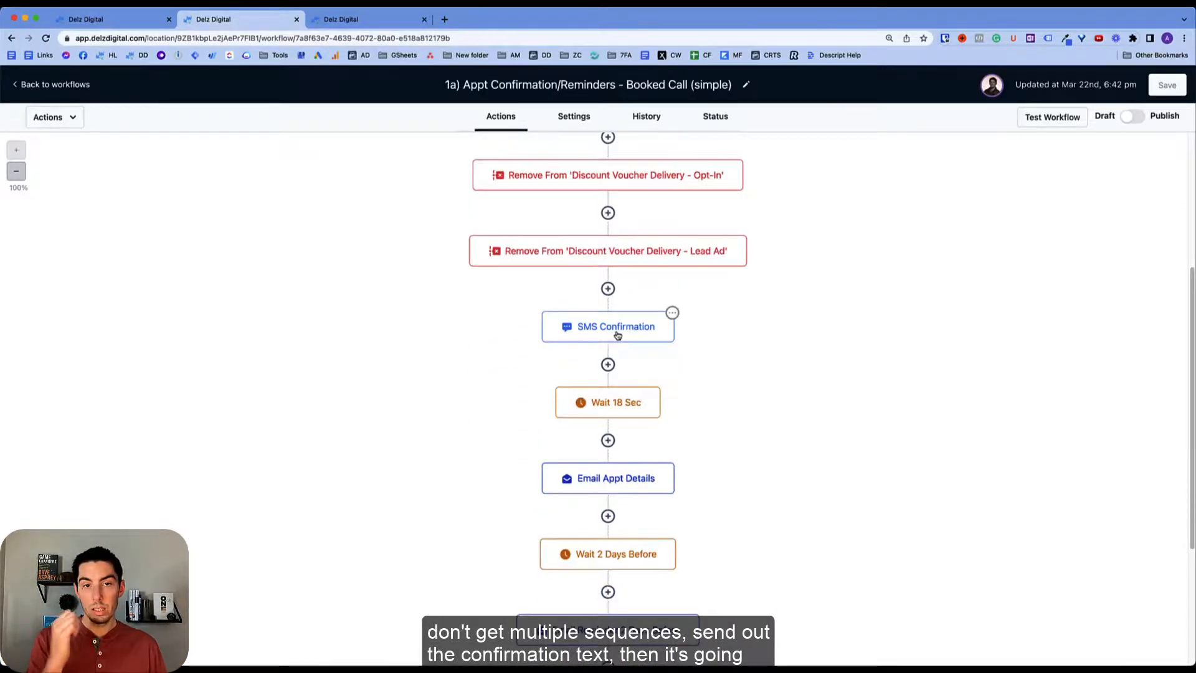
scroll(616, 333, down, 3)
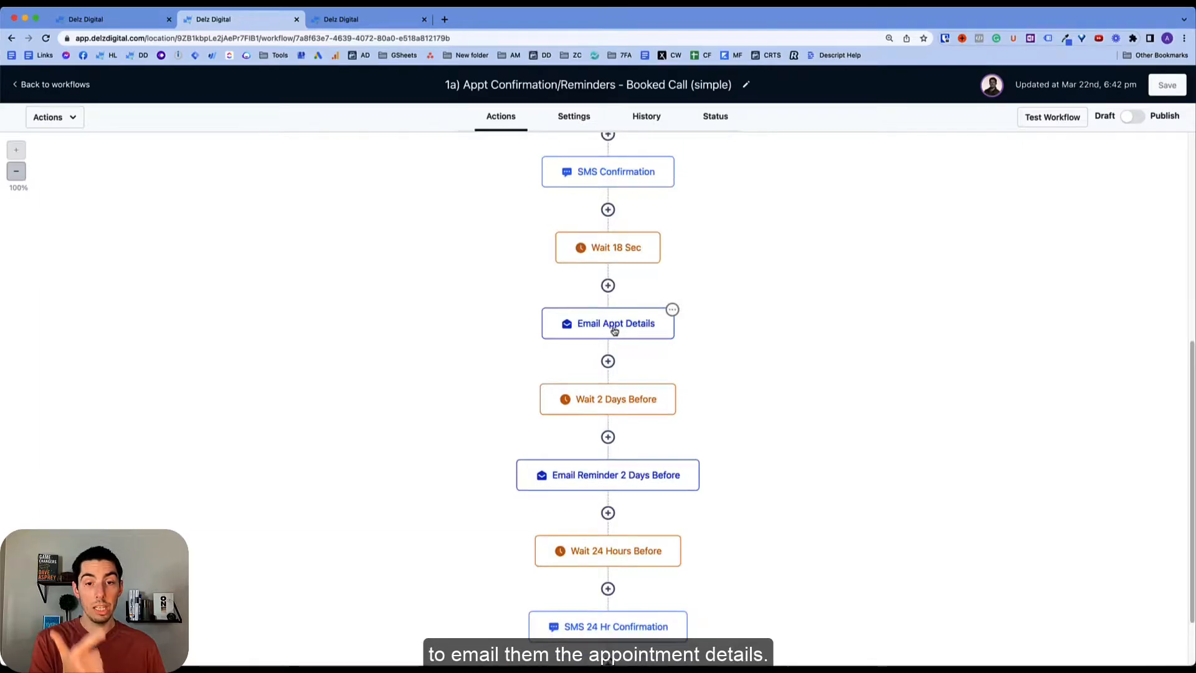
scroll(614, 330, down, 2)
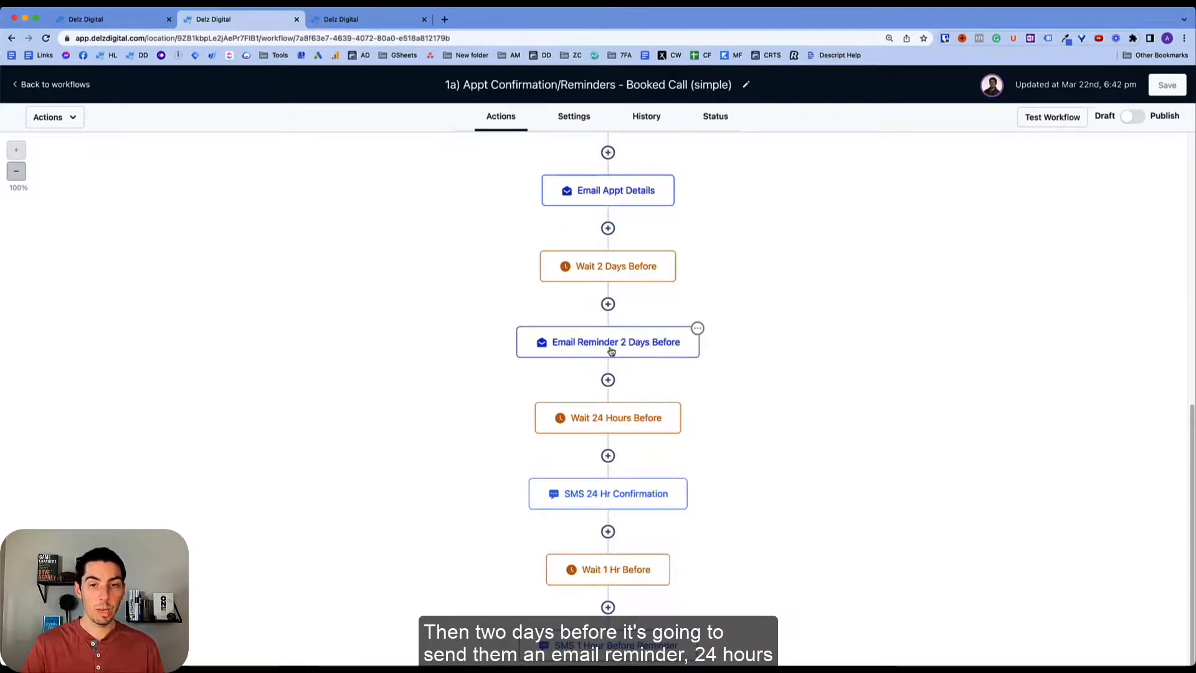
scroll(611, 352, down, 2)
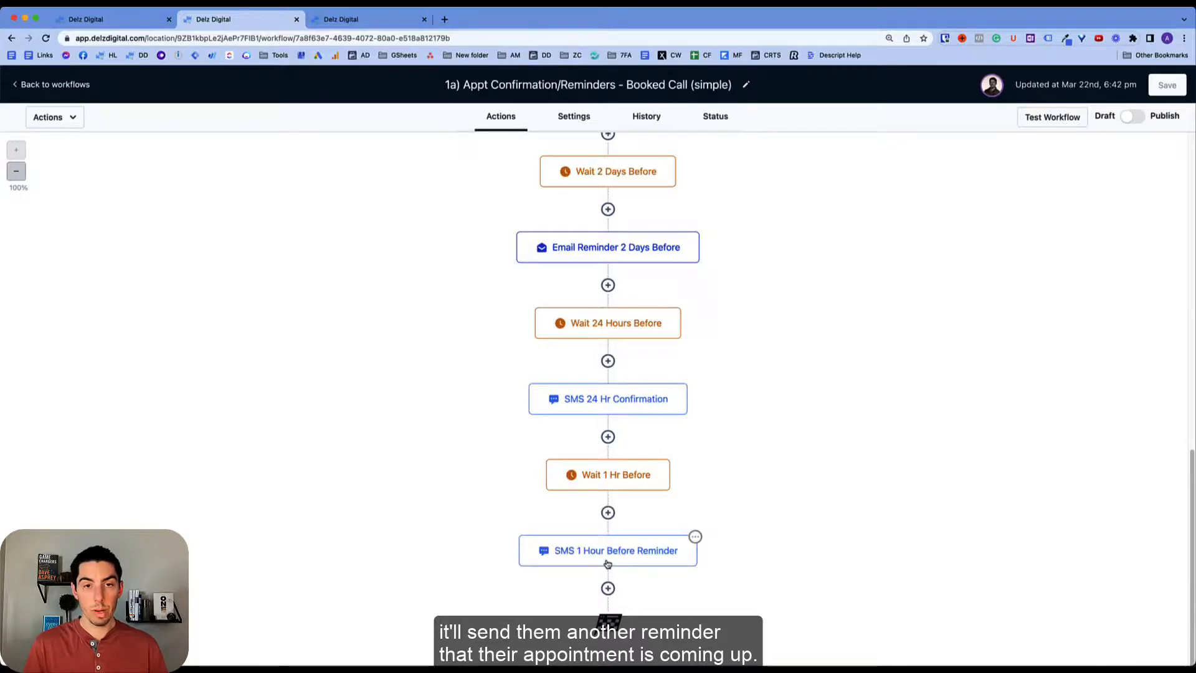
Step: Examine the advanced Booked Call workflow in the other browser tab, including its Confirmed Appointment? Yes and No branches
click(370, 20)
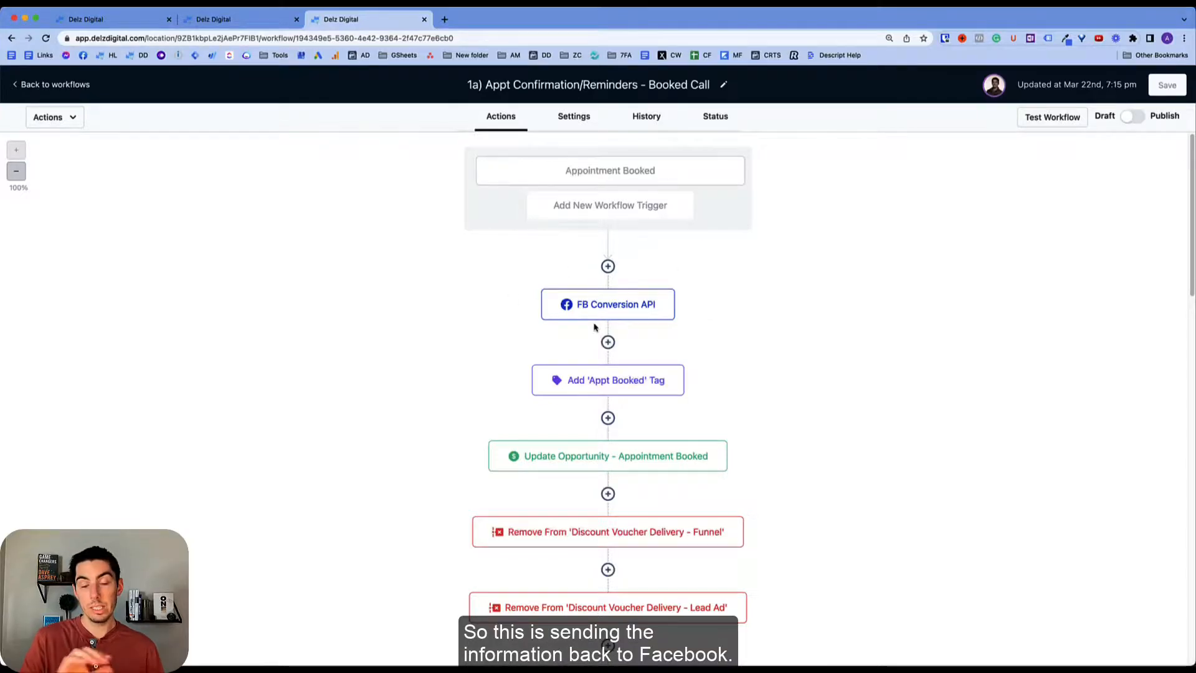
scroll(595, 327, down, 10)
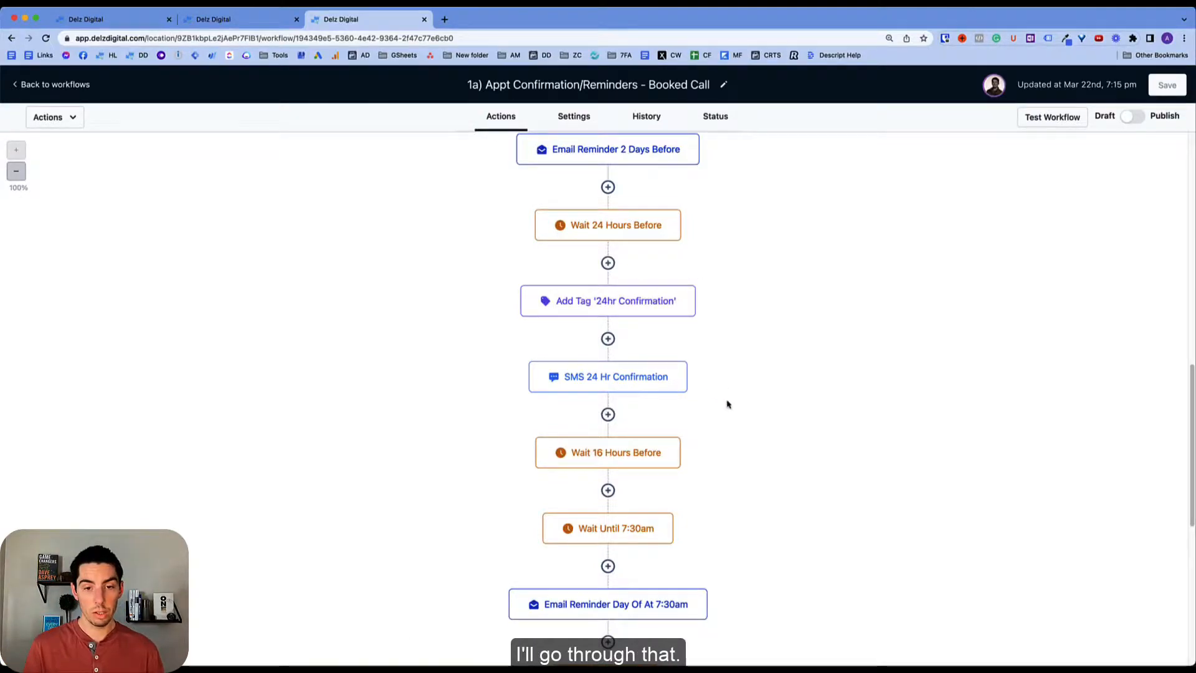
scroll(714, 398, down, 4)
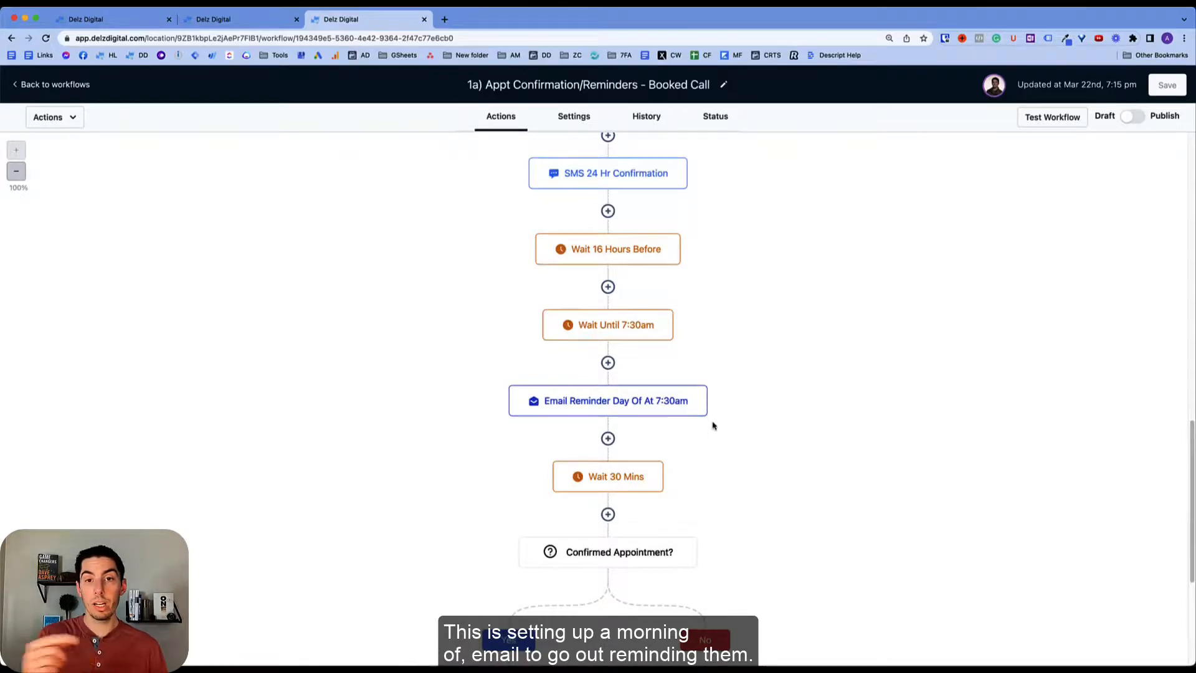
scroll(667, 417, down, 5)
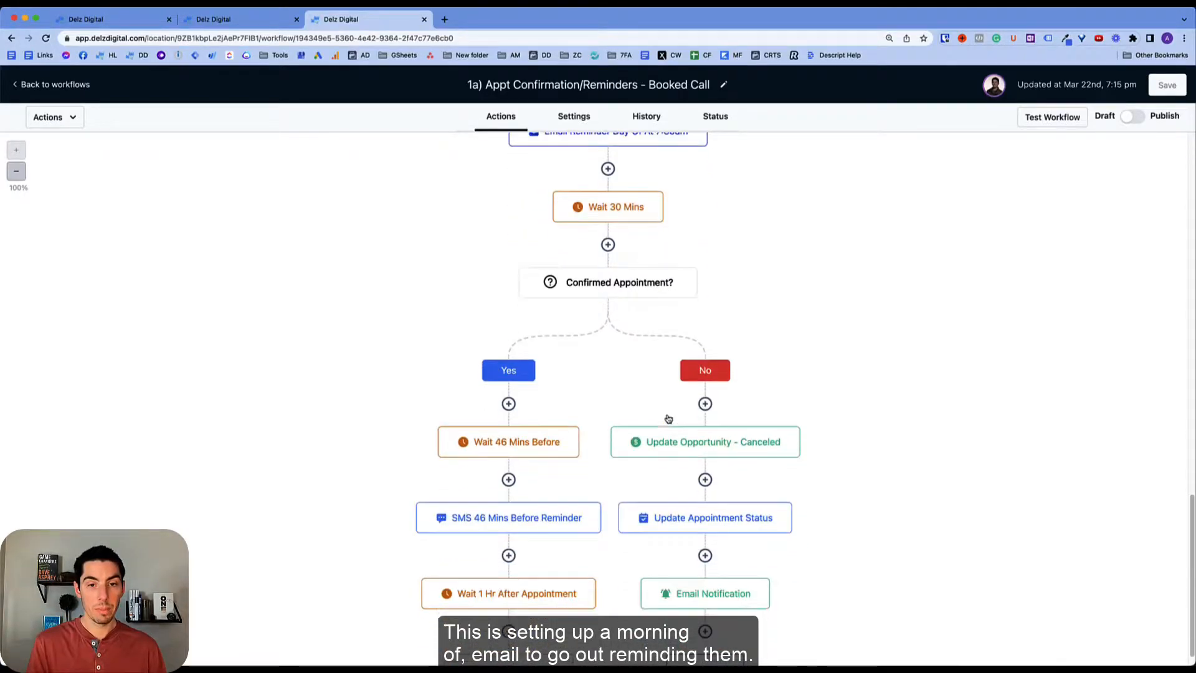
scroll(617, 319, down, 2)
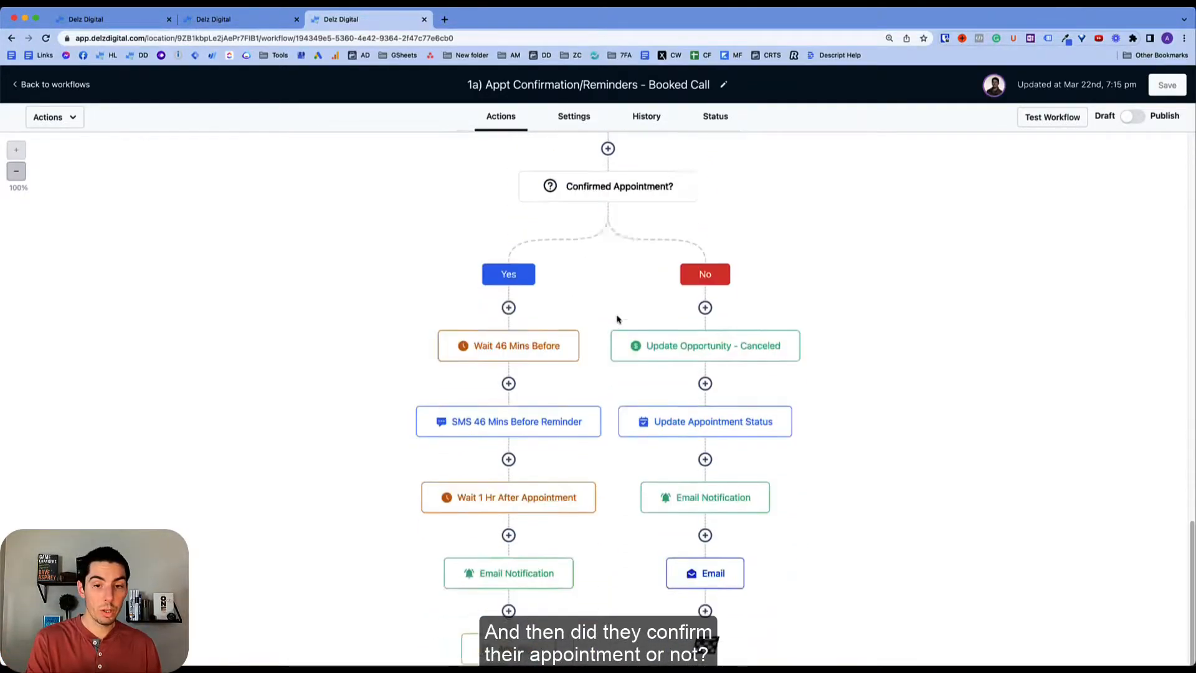
scroll(617, 319, down, 2)
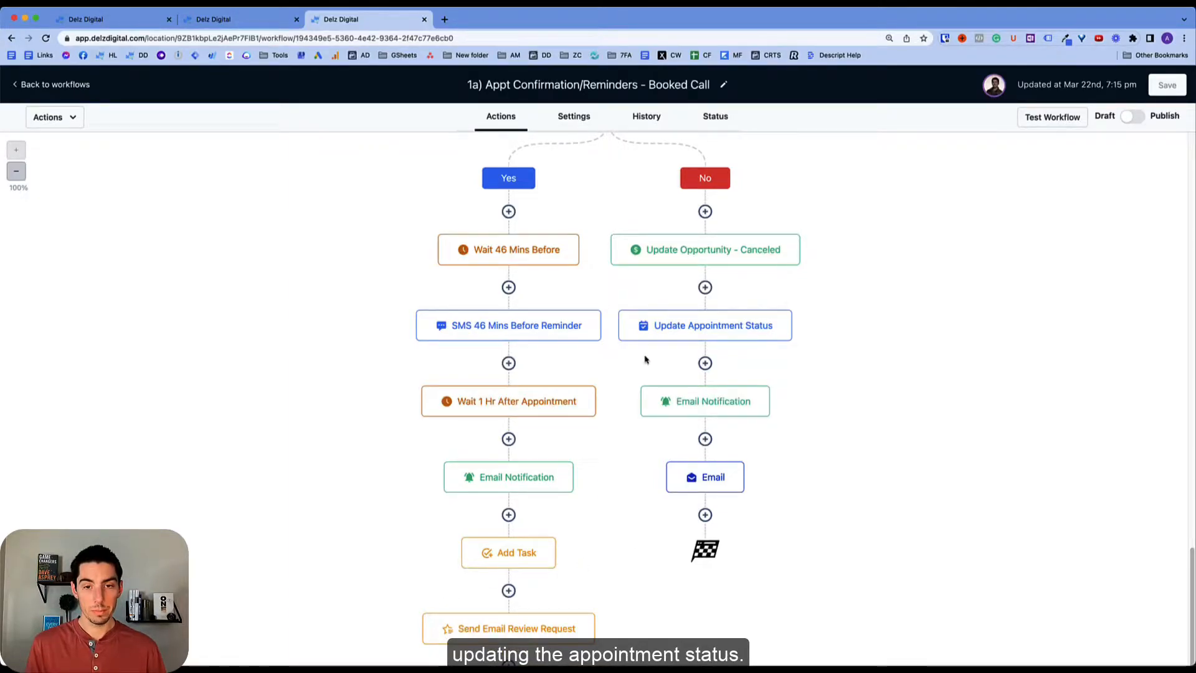
scroll(644, 360, up, 15)
scroll(645, 359, up, 10)
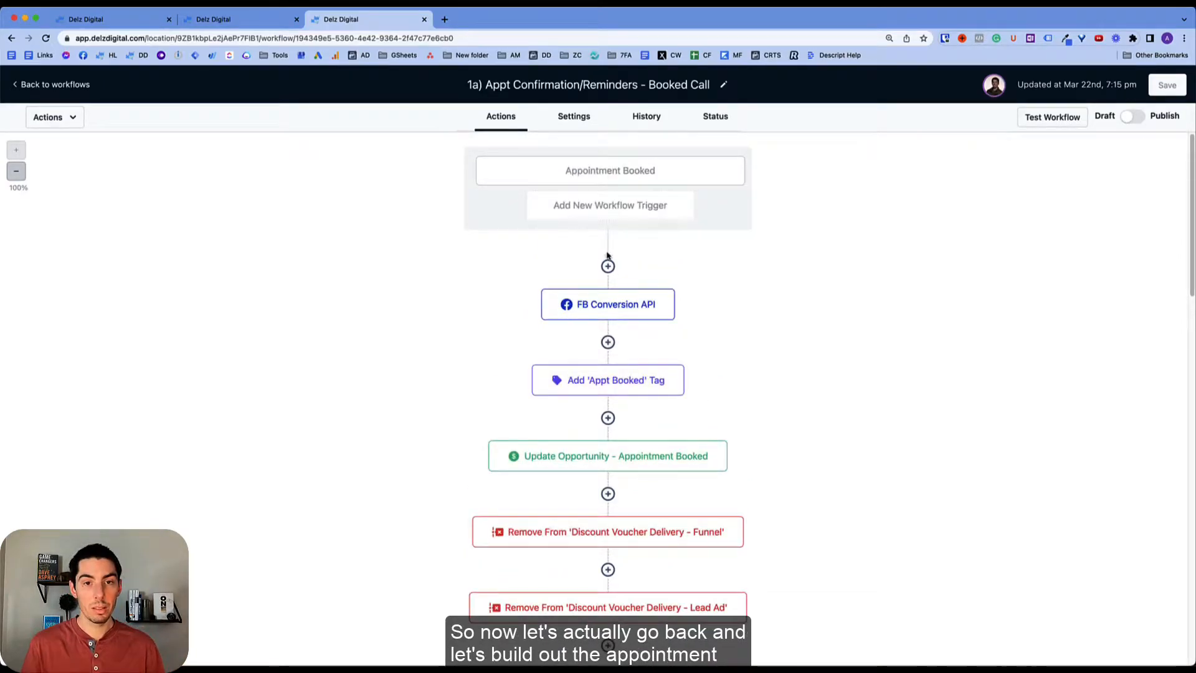
Step: Create a new workflow from scratch in the 2) Bookings folder of the workflows list
click(147, 23)
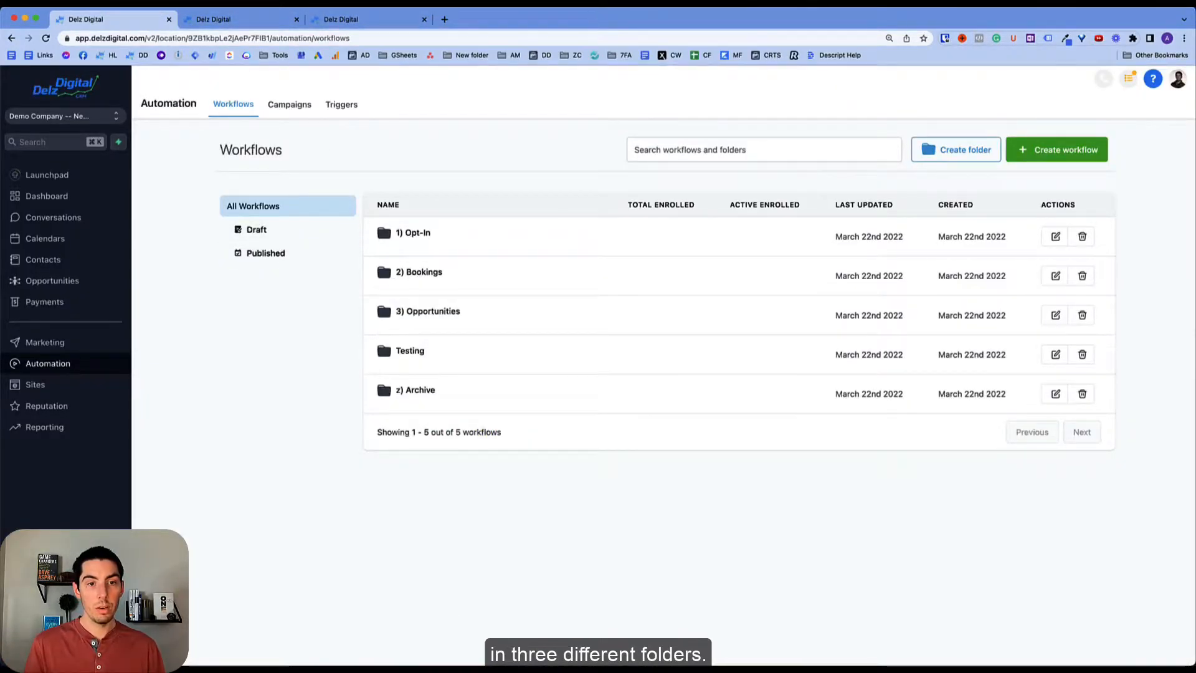
click(413, 287)
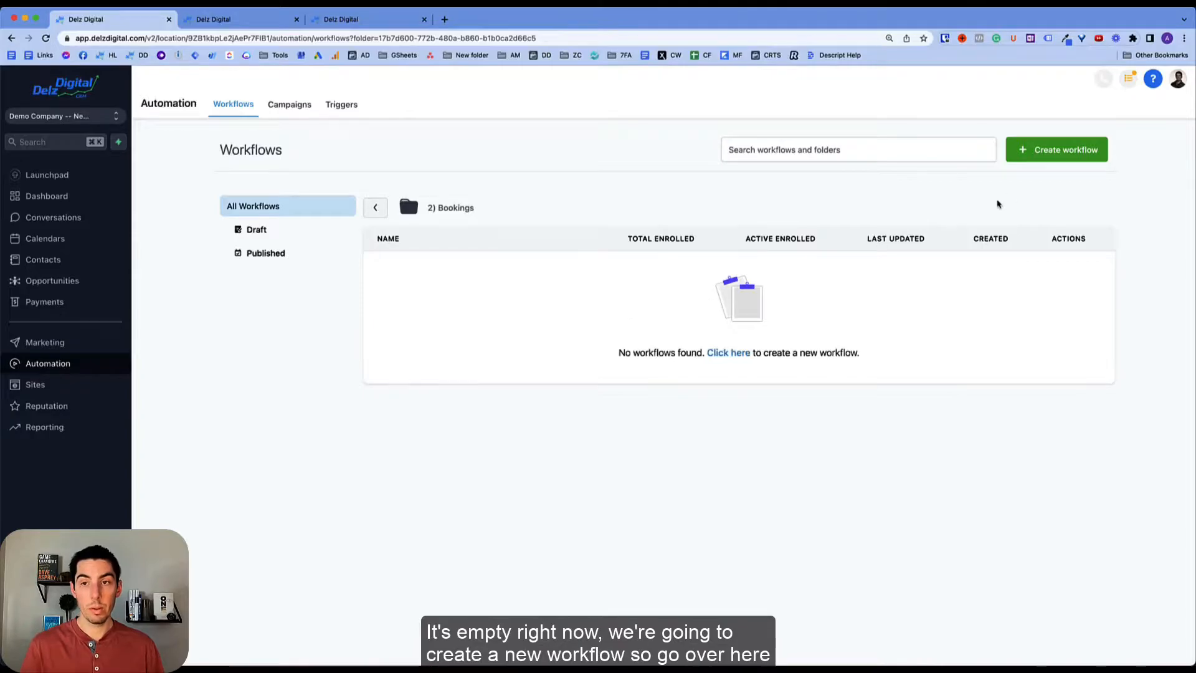
click(1049, 151)
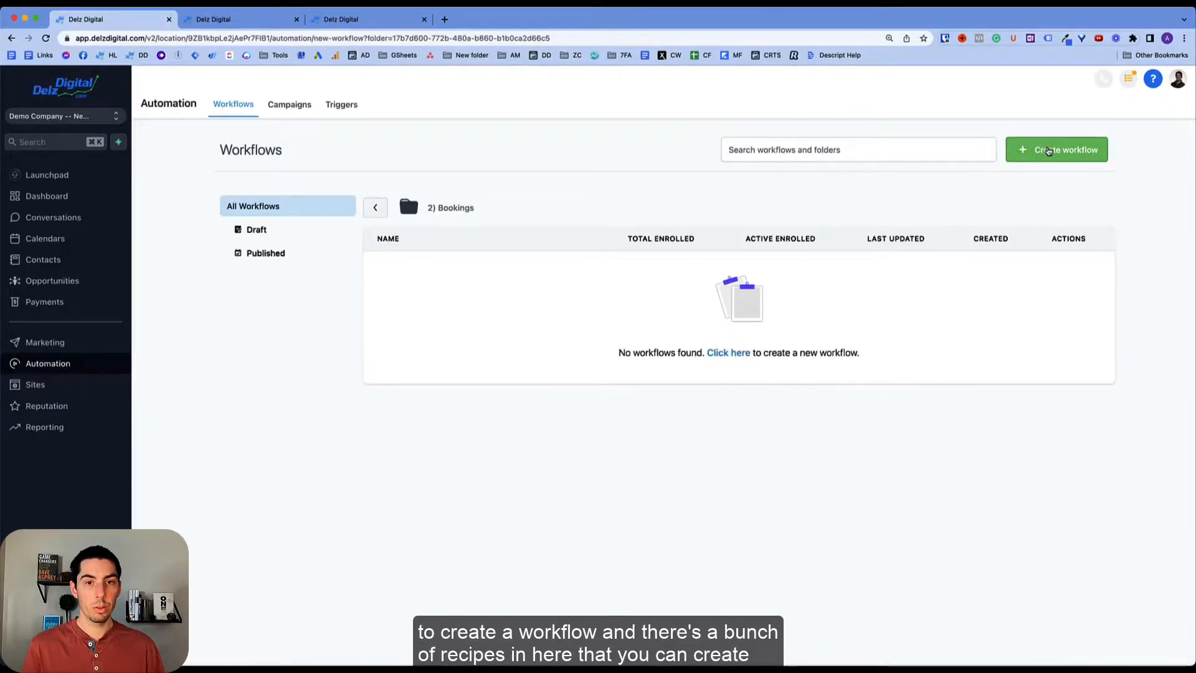
scroll(405, 307, down, 3)
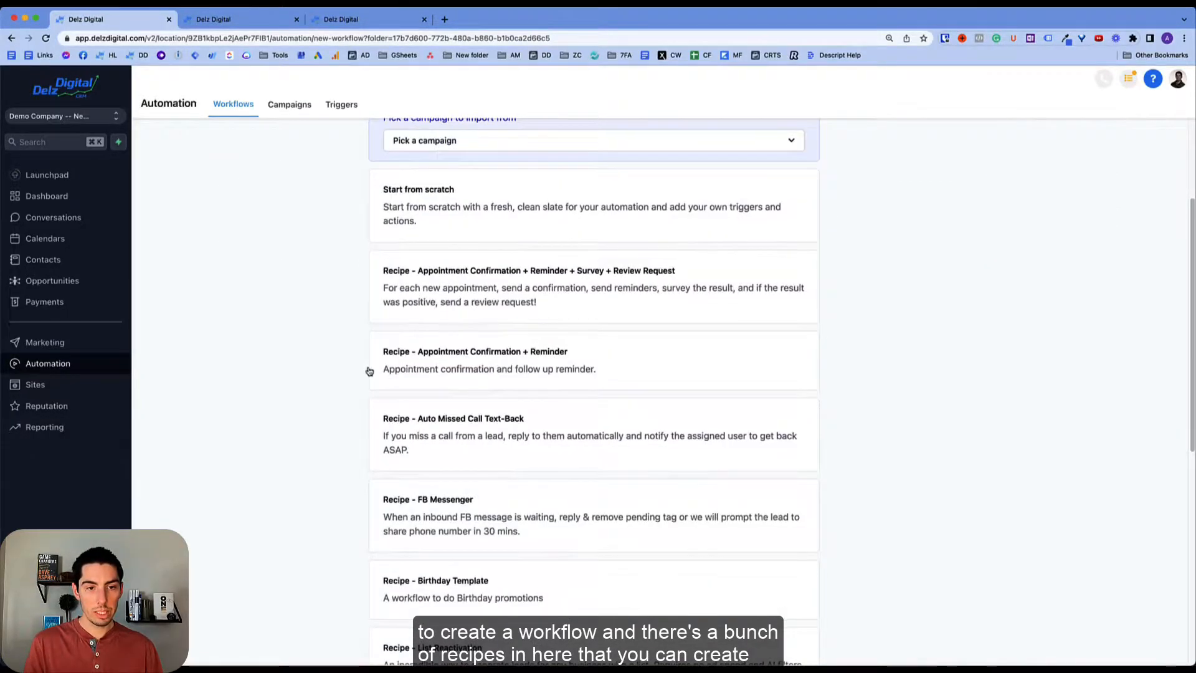
scroll(369, 371, down, 5)
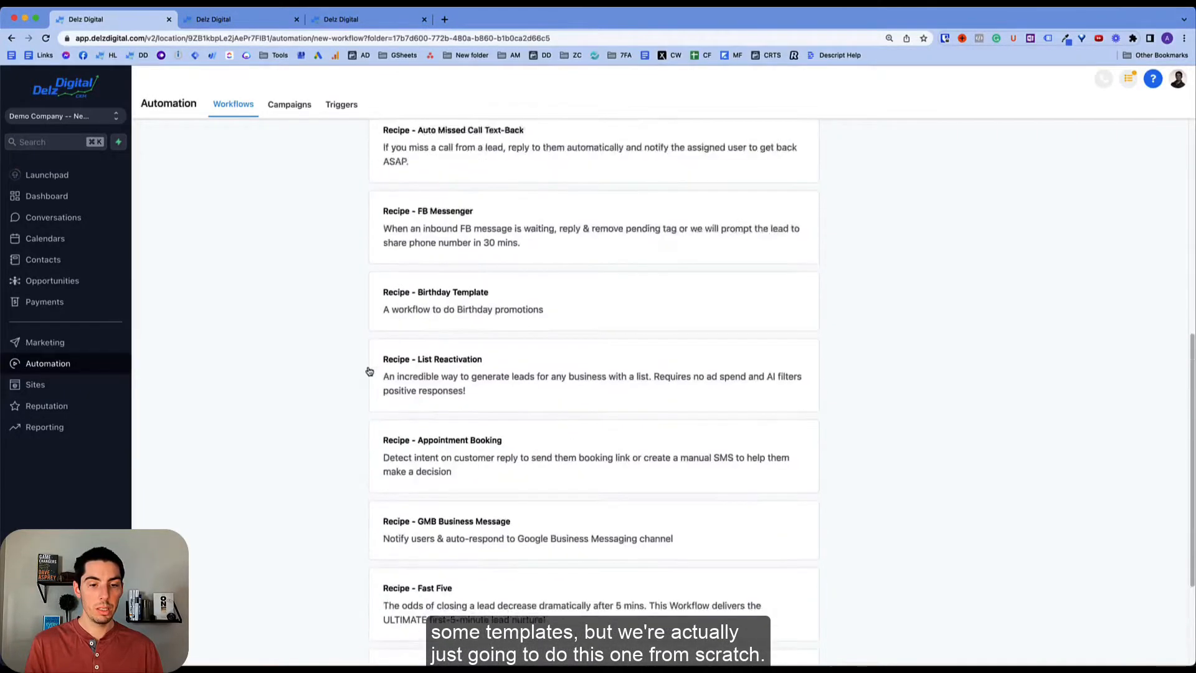
scroll(370, 371, up, 7)
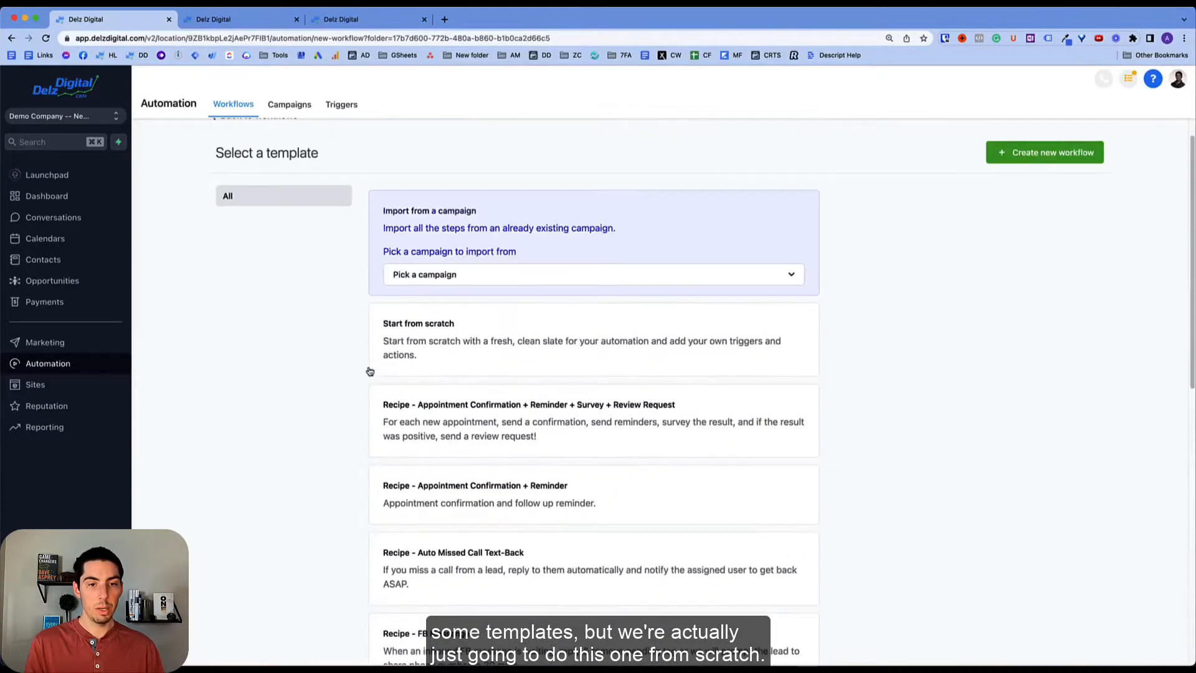
click(441, 344)
click(1059, 152)
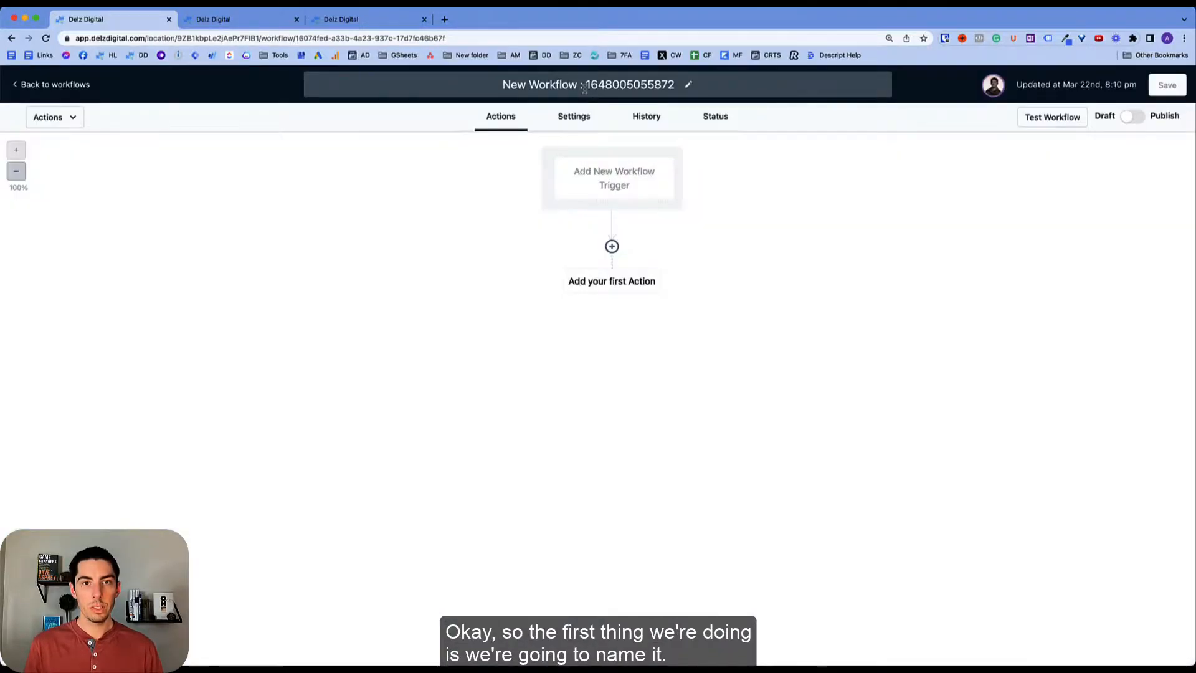
Step: Rename the new workflow as "2a) Confirmation/Reminders - Booked Calls"
click(585, 89)
text(2a) Confirmation/Reminders - Booked Calls)
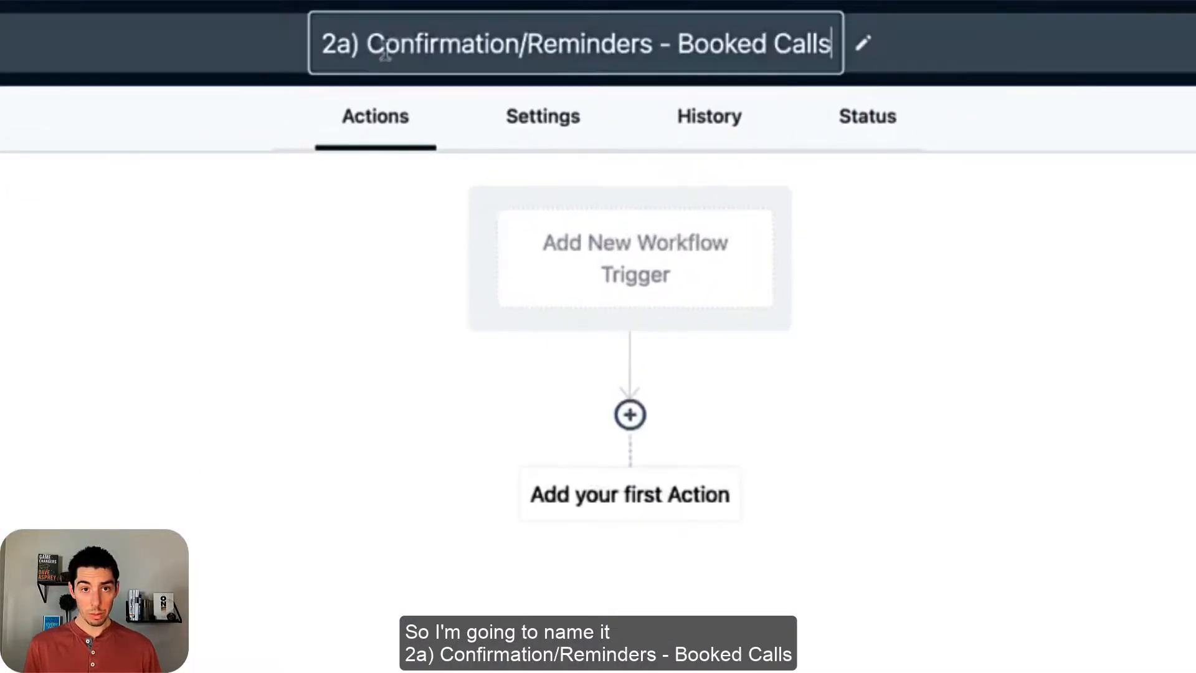
click(932, 312)
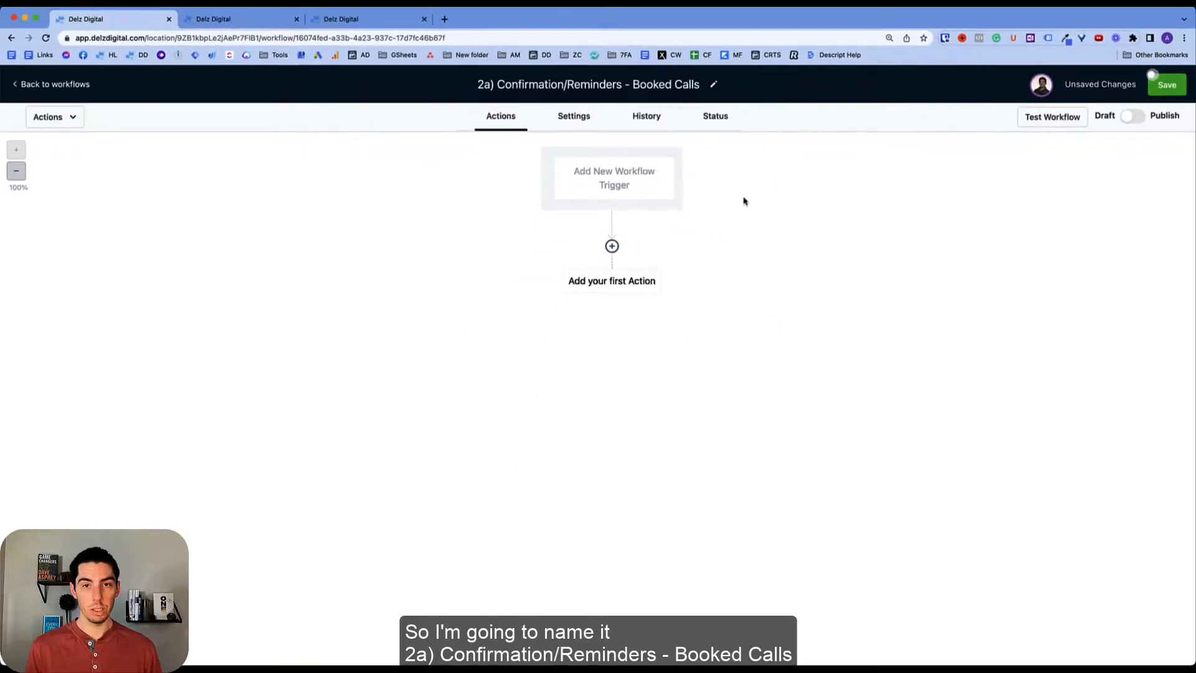
Step: Add a workflow trigger and choose Appointment as what starts the workflow
click(624, 186)
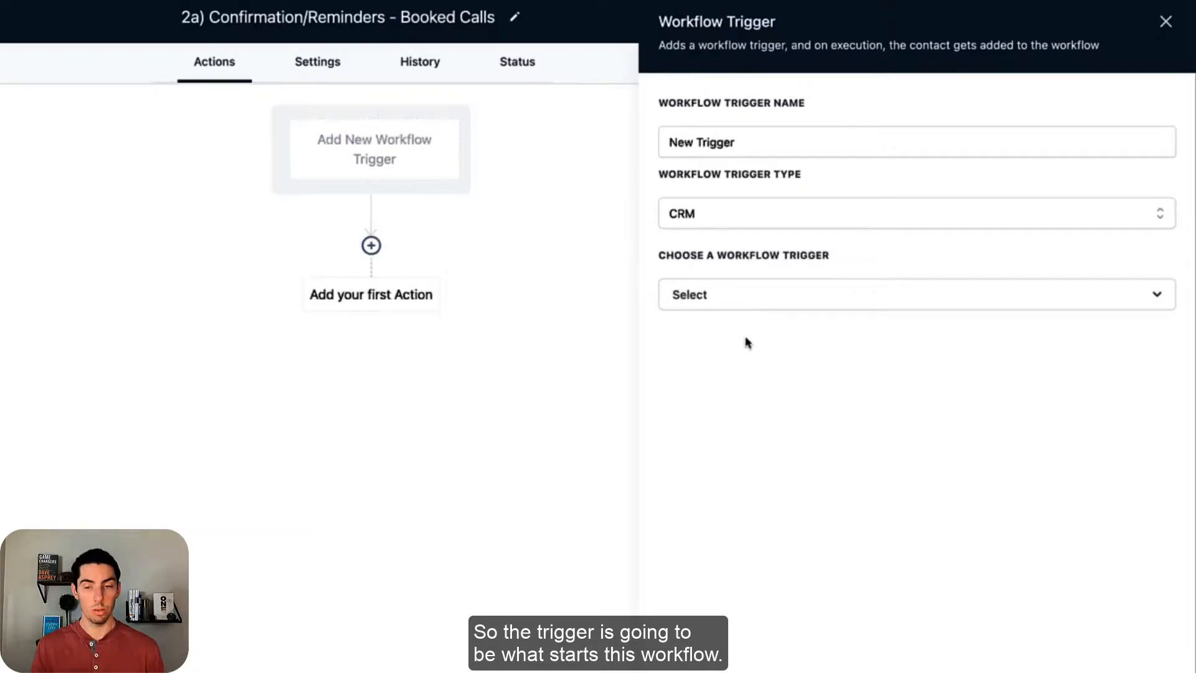
click(717, 296)
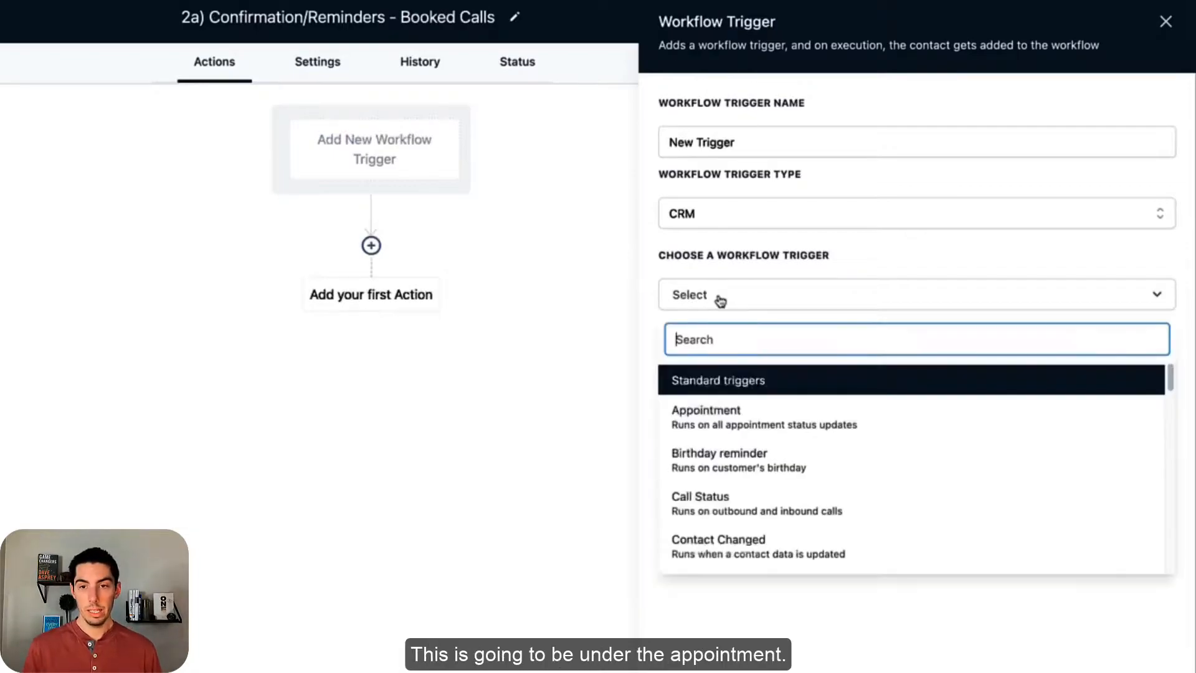
click(721, 416)
Step: Filter the Appointment trigger to the calendar Discovery Call (Demo Company) using an In calendar condition
click(704, 351)
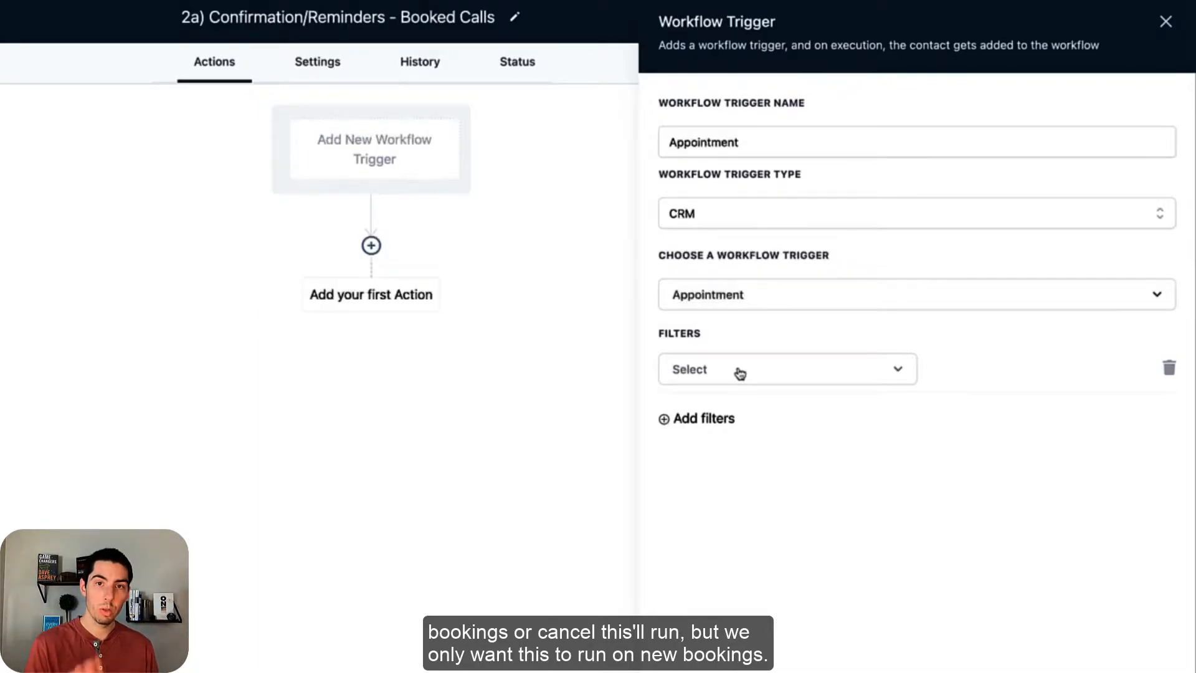
click(727, 377)
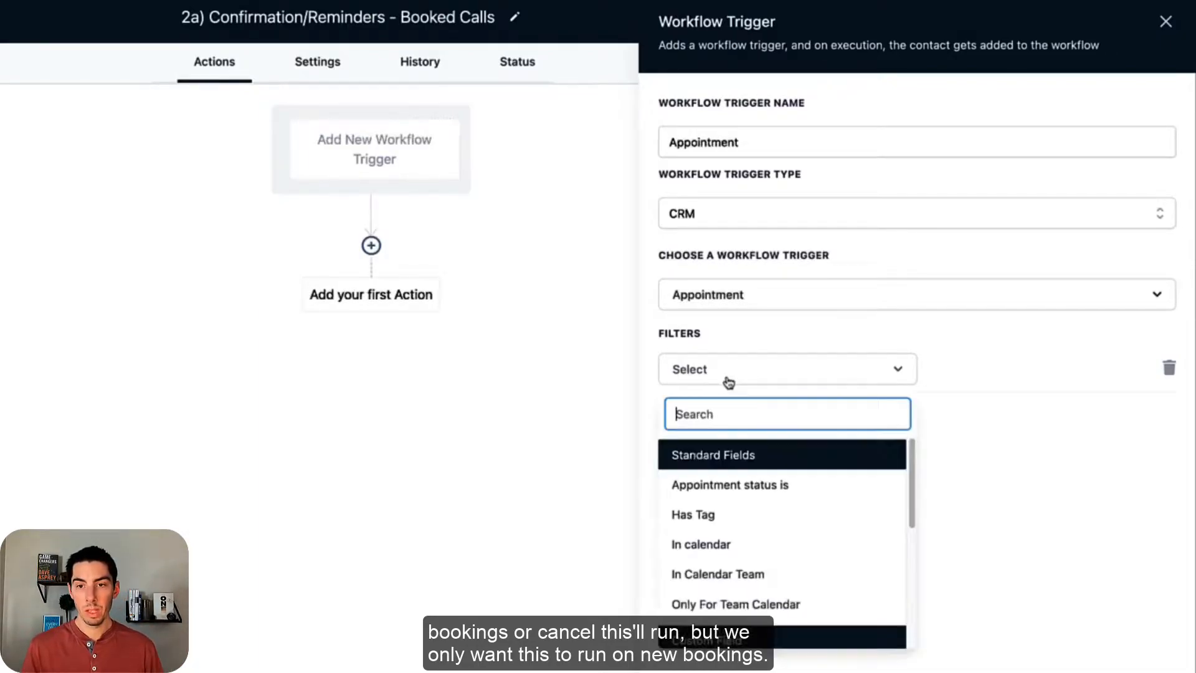
click(720, 544)
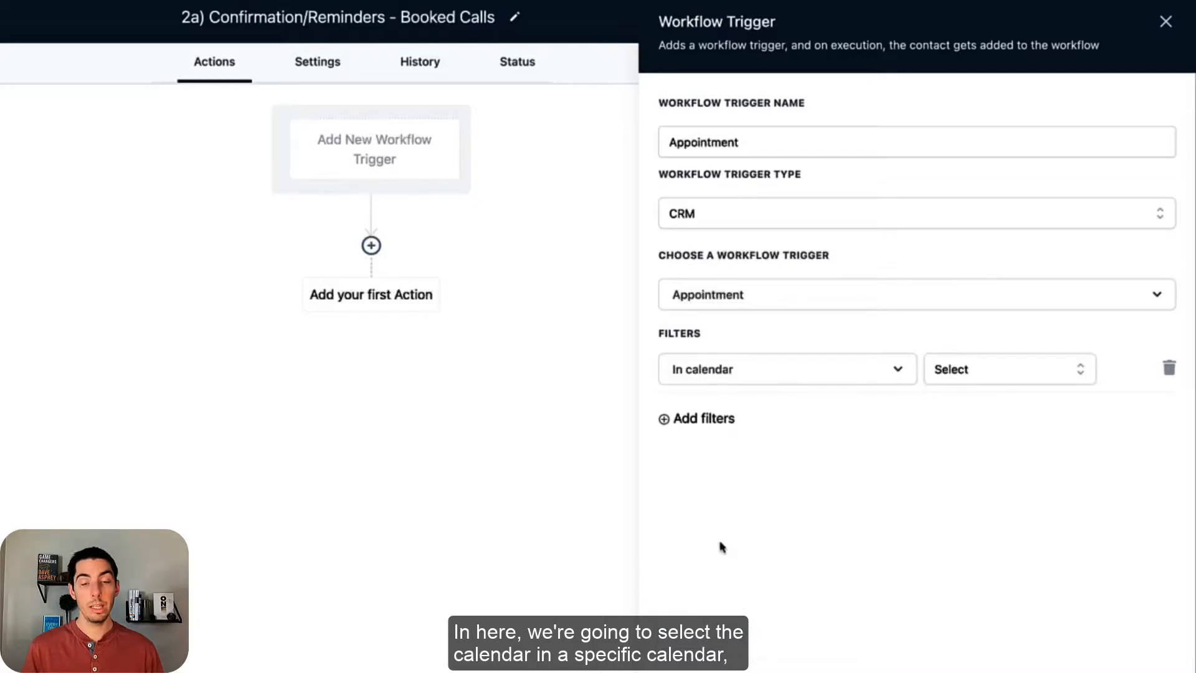
click(1010, 369)
click(959, 476)
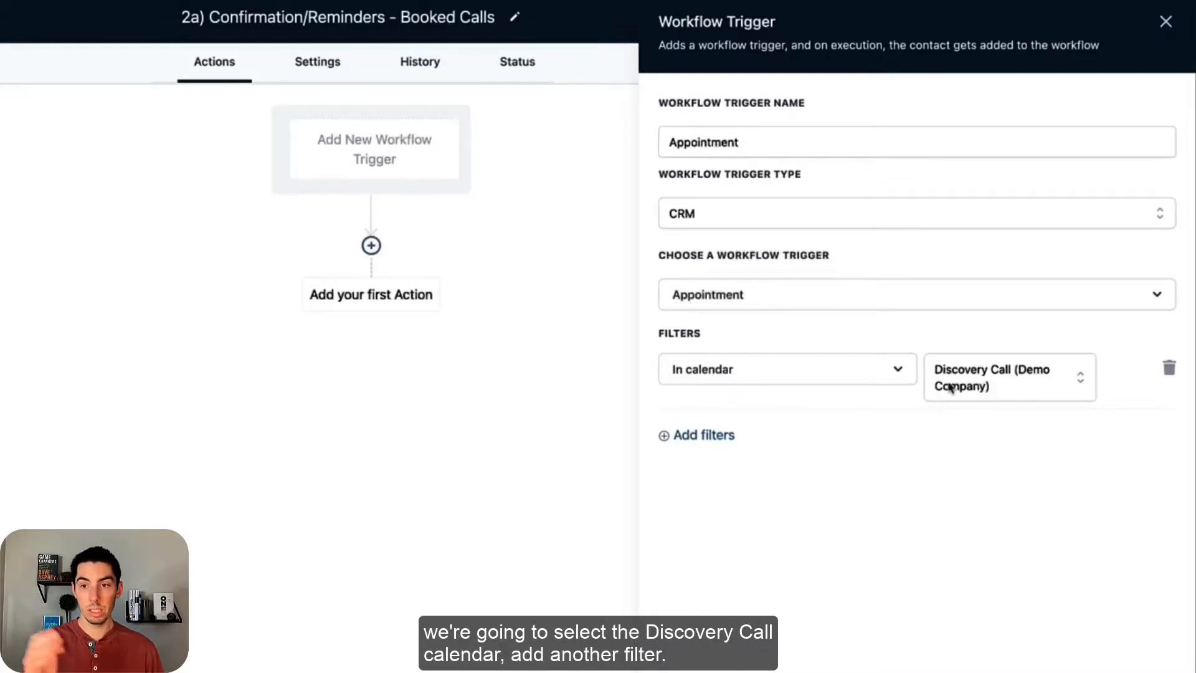
Step: Add a second trigger filter, Appointment status is confirmed, and save the trigger
click(703, 434)
click(706, 435)
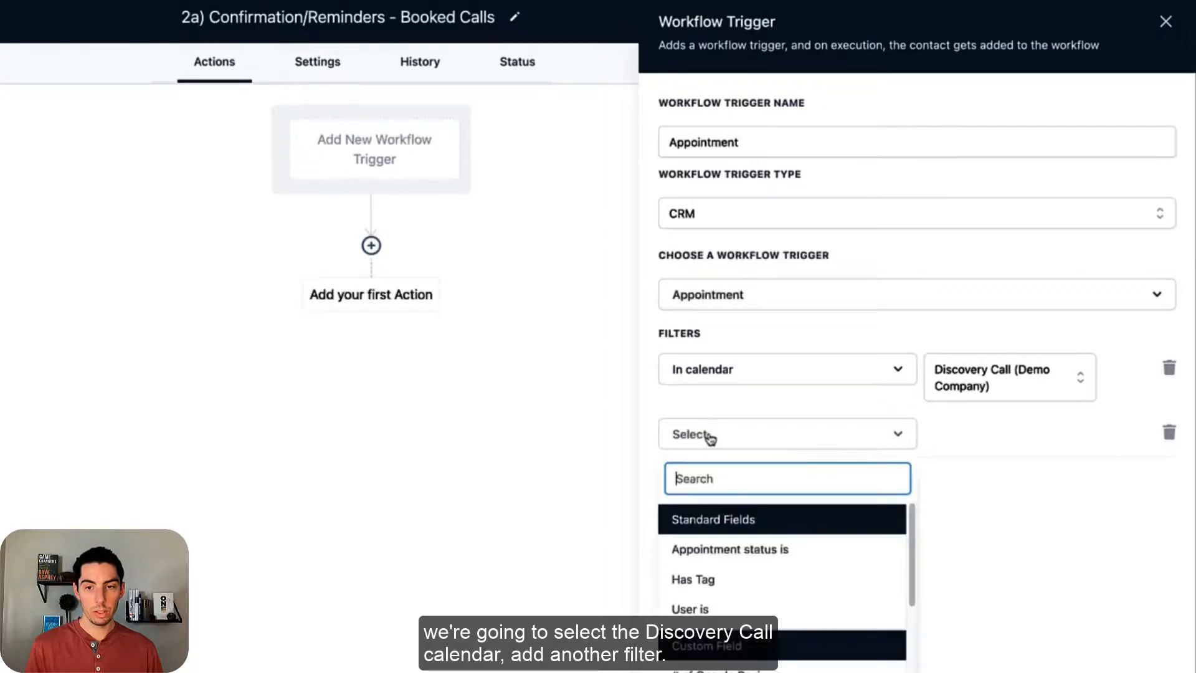
click(747, 550)
click(971, 443)
click(975, 537)
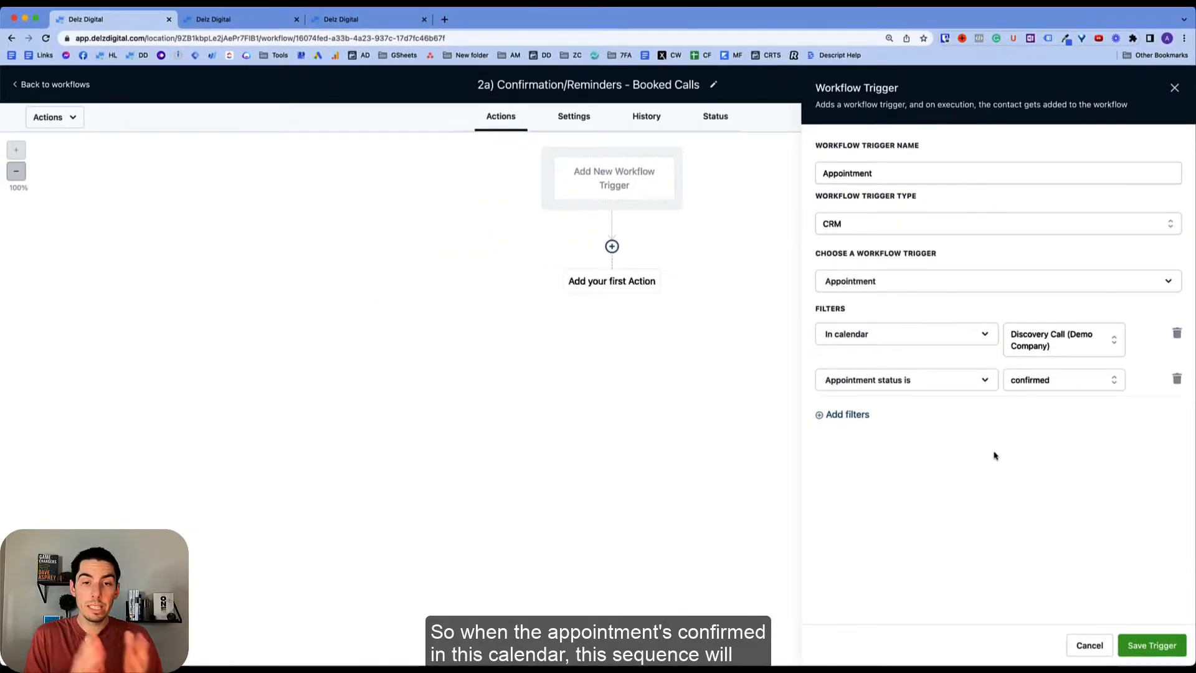
click(1152, 646)
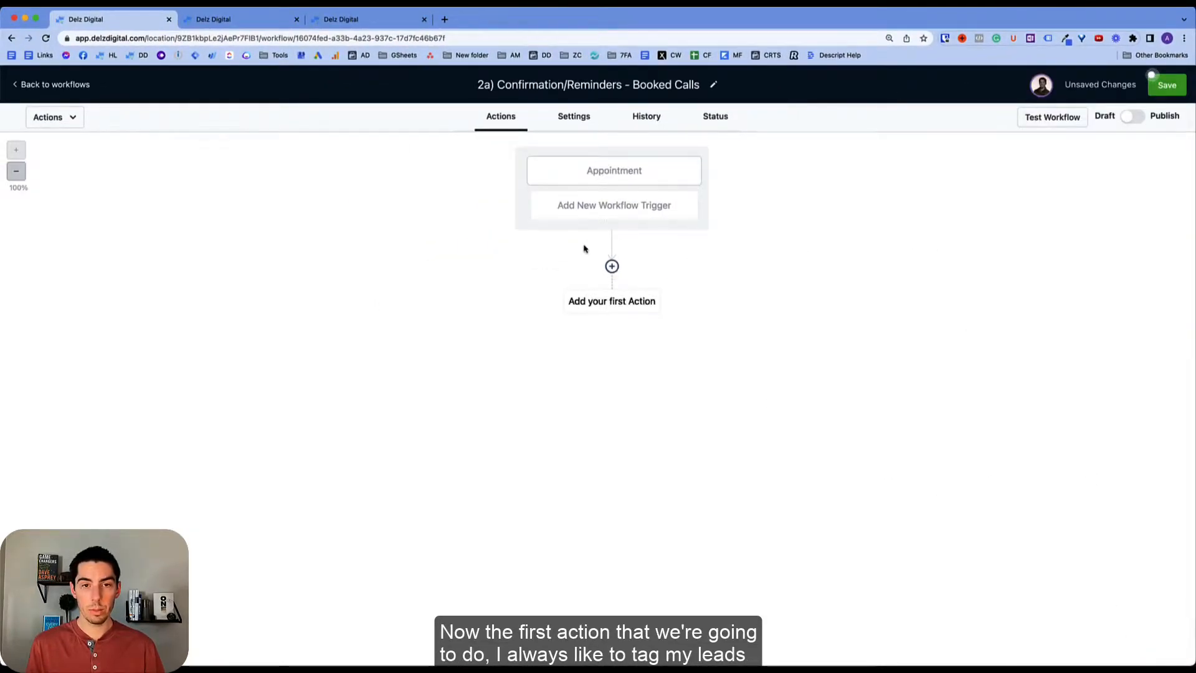
Step: Add an Add Contact Tag action named "add 'appt booked' tag" that applies the appt booked tag, and save it
click(613, 267)
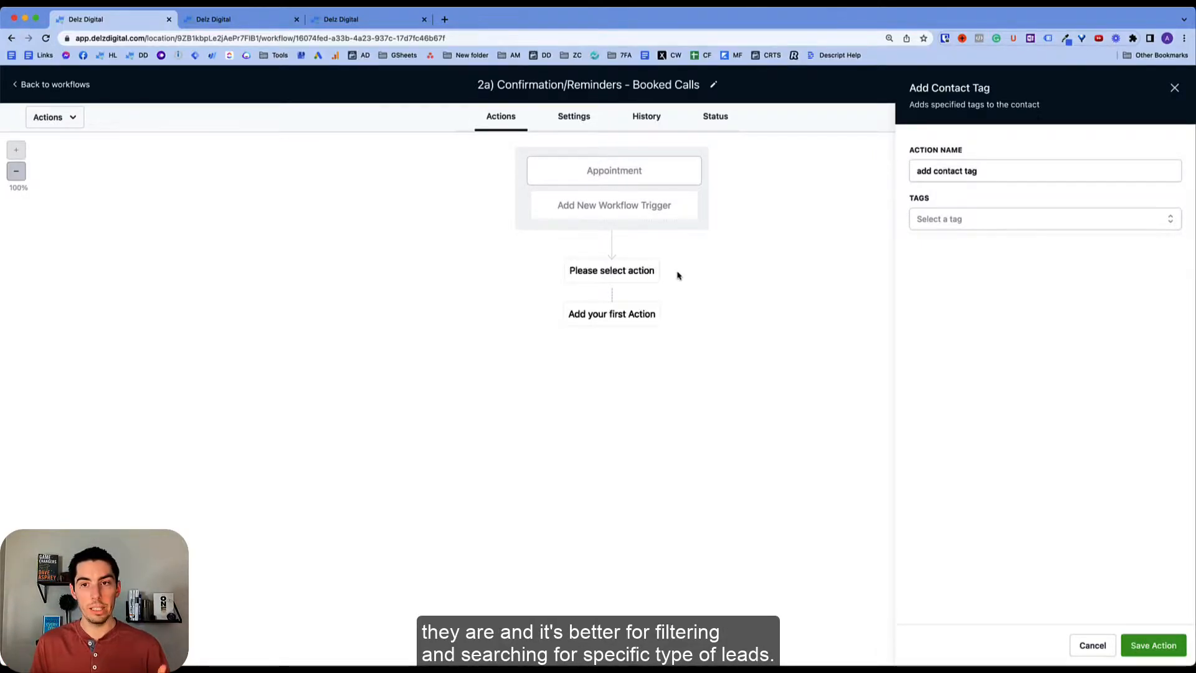
double_click(947, 171)
text('appt booked')
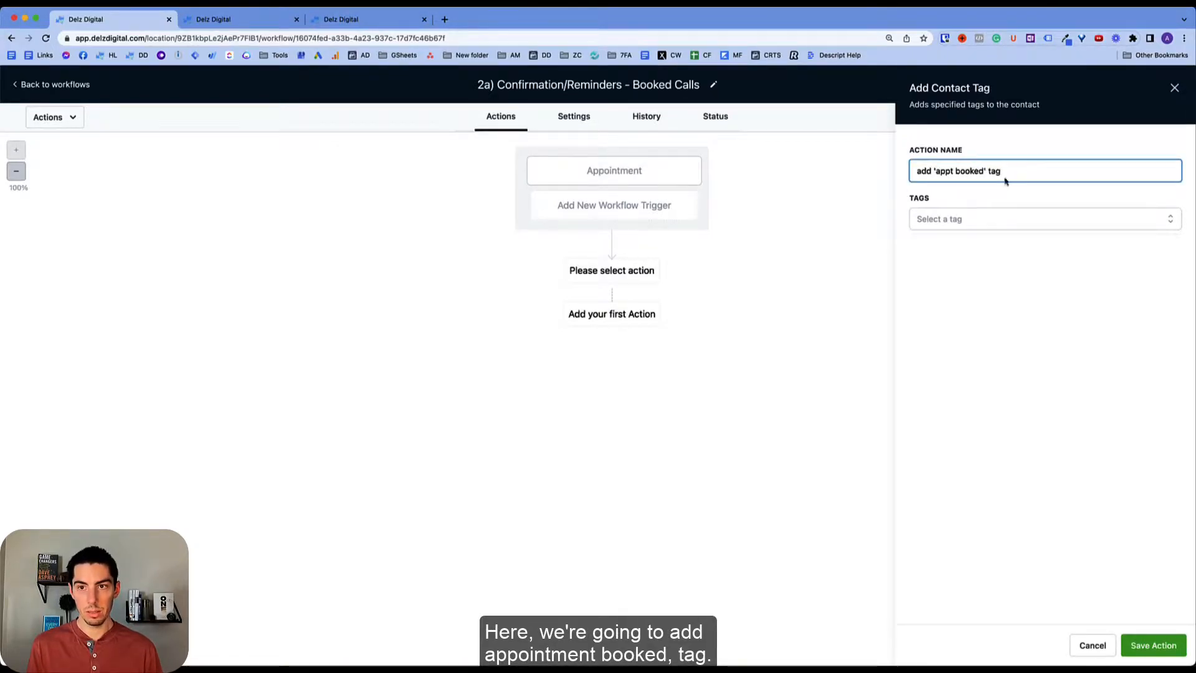
click(978, 227)
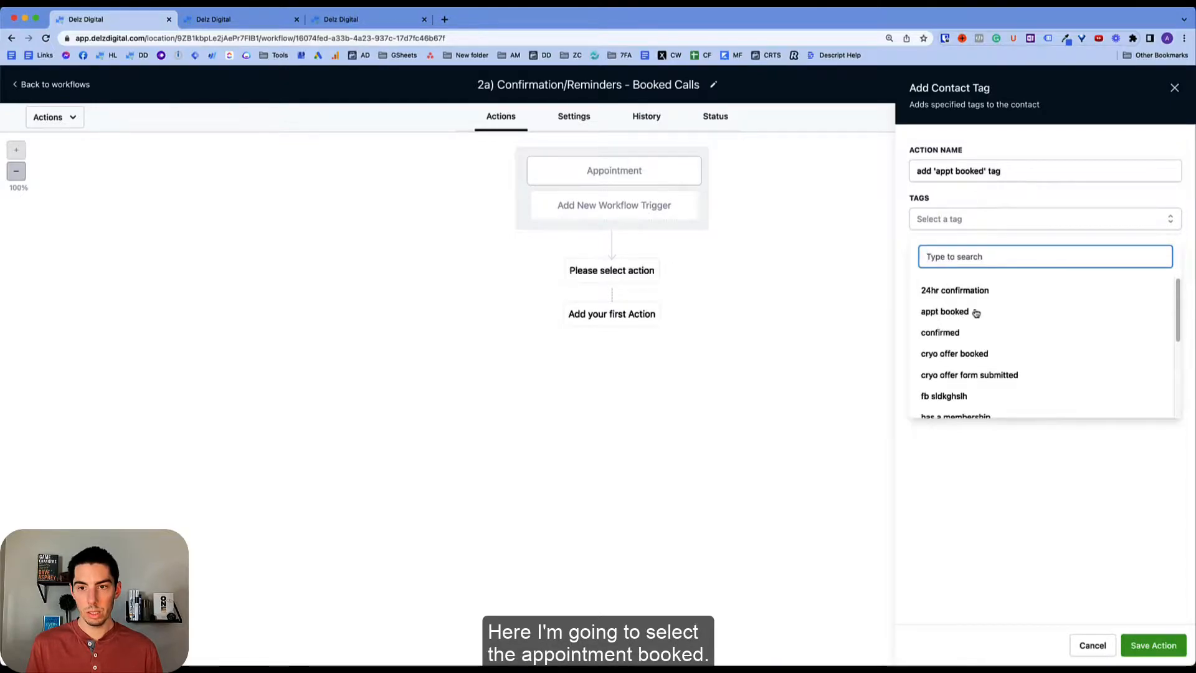
click(959, 317)
click(1154, 644)
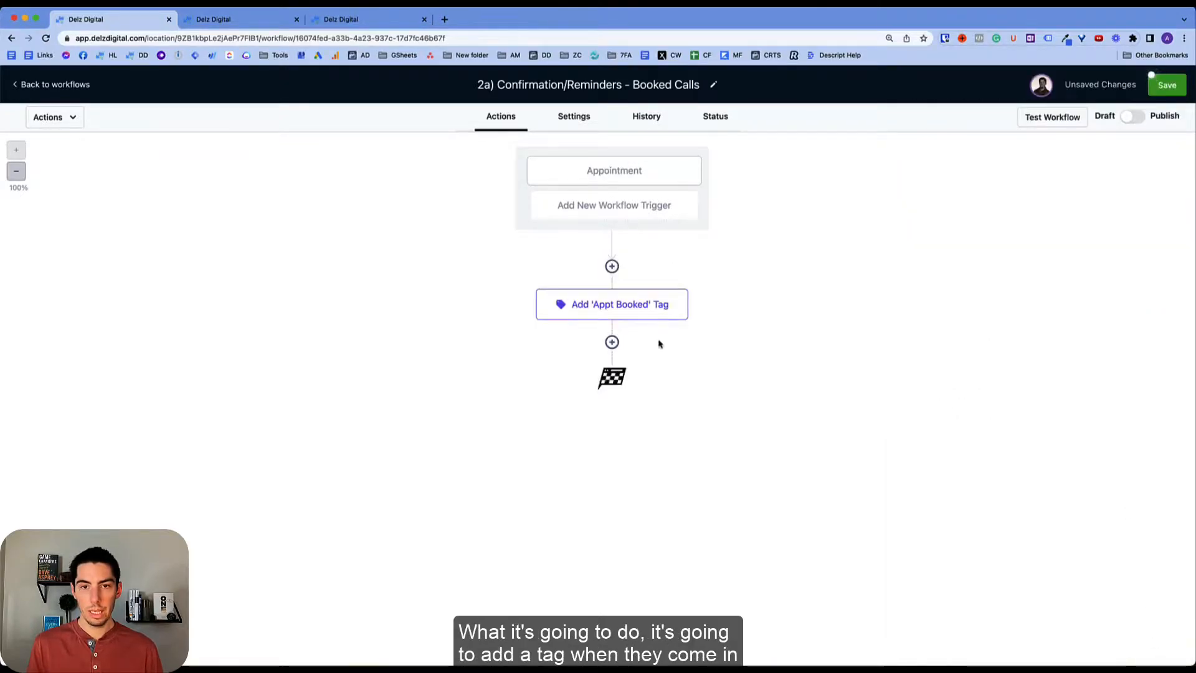
Step: Add a Create/Update Opportunity action named "Update Opportunity" that uses Offer Pipeline and the Appointment Booked stage, and save it
click(612, 342)
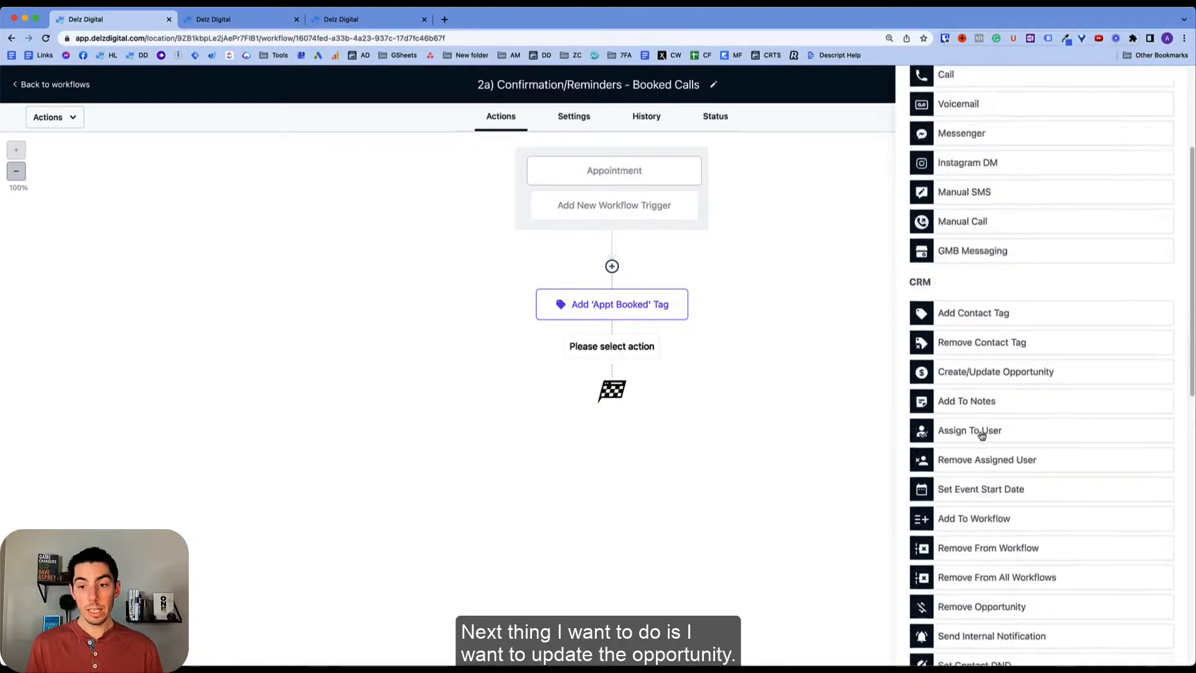
scroll(980, 427, down, 3)
click(957, 305)
double_click(928, 170)
text(Update Opportunity)
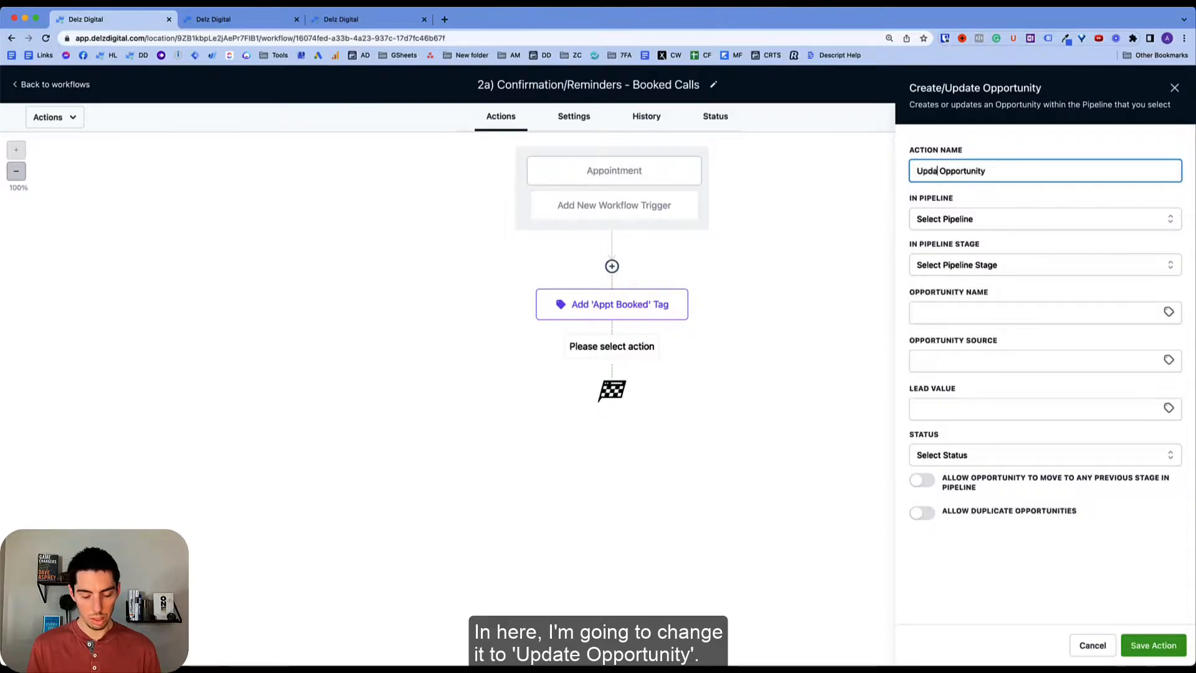
click(980, 224)
click(944, 272)
click(951, 267)
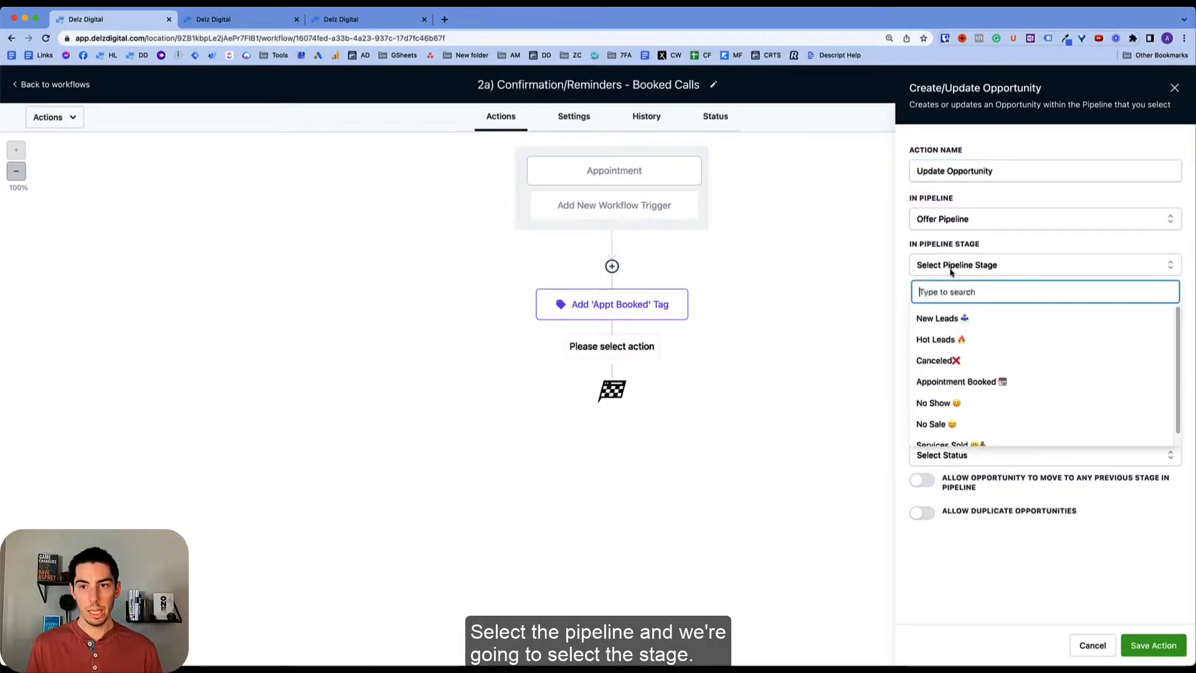
click(948, 382)
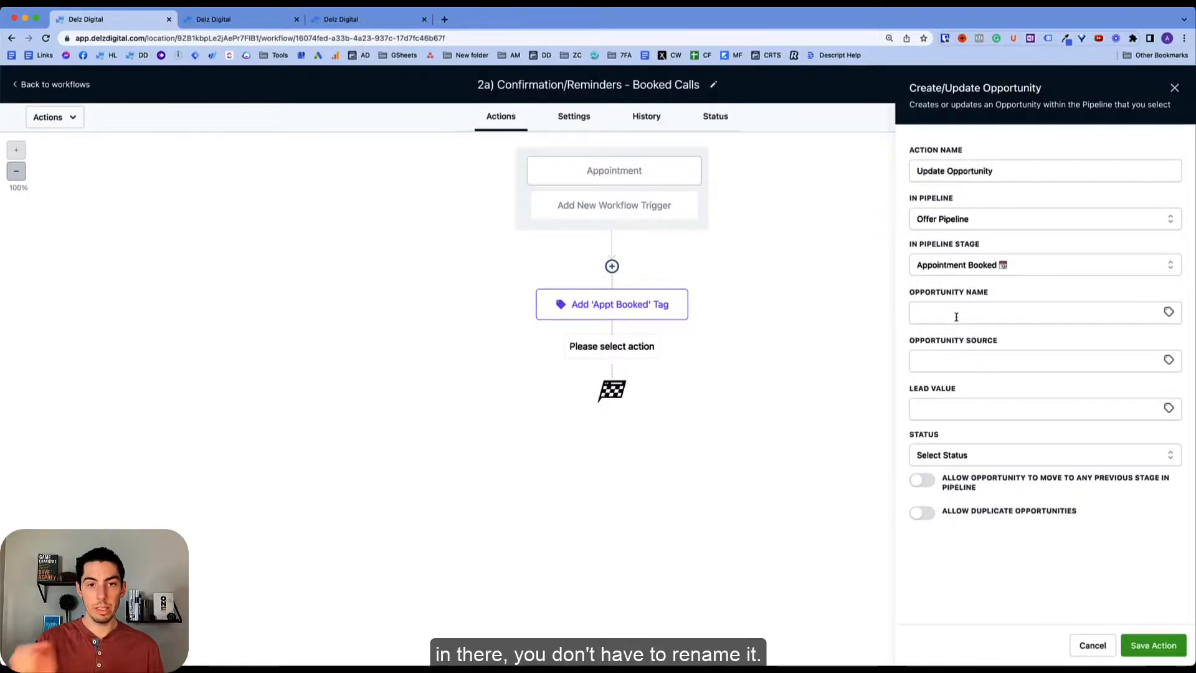
click(1153, 644)
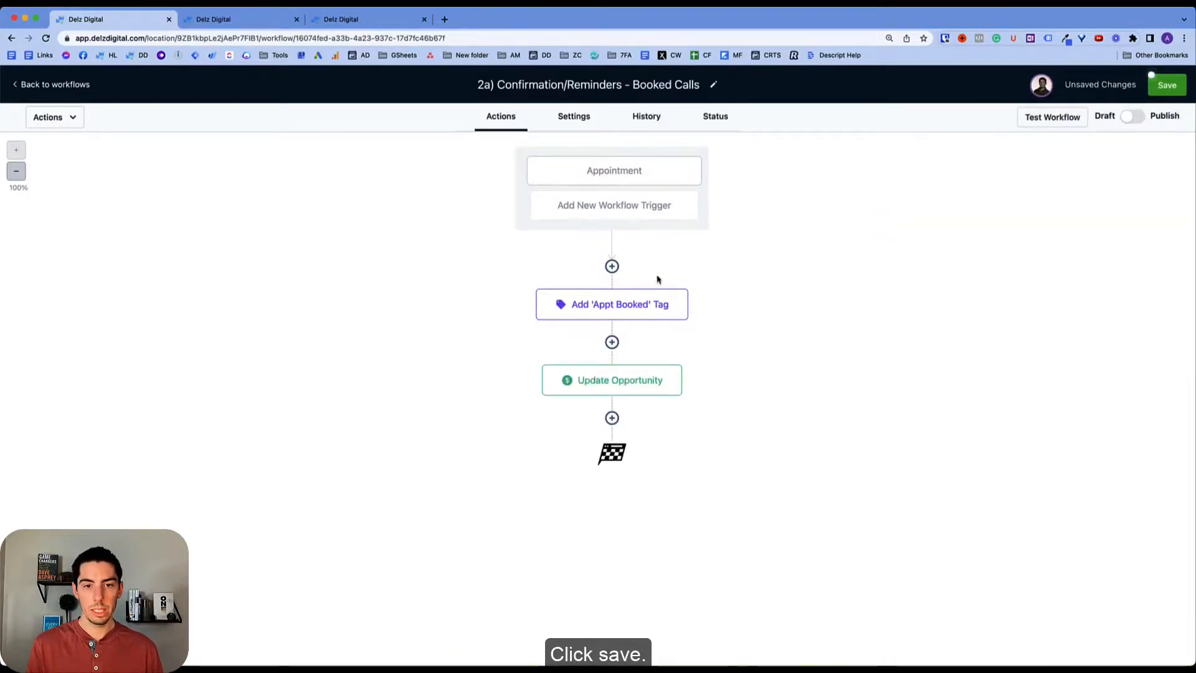
Step: Add a Remove From Workflow action for another workflow, 1a) Discount Voucher Delivery - Funnel, named "Remove from 'Discount Voucher Delivery - Funnel'"
click(612, 418)
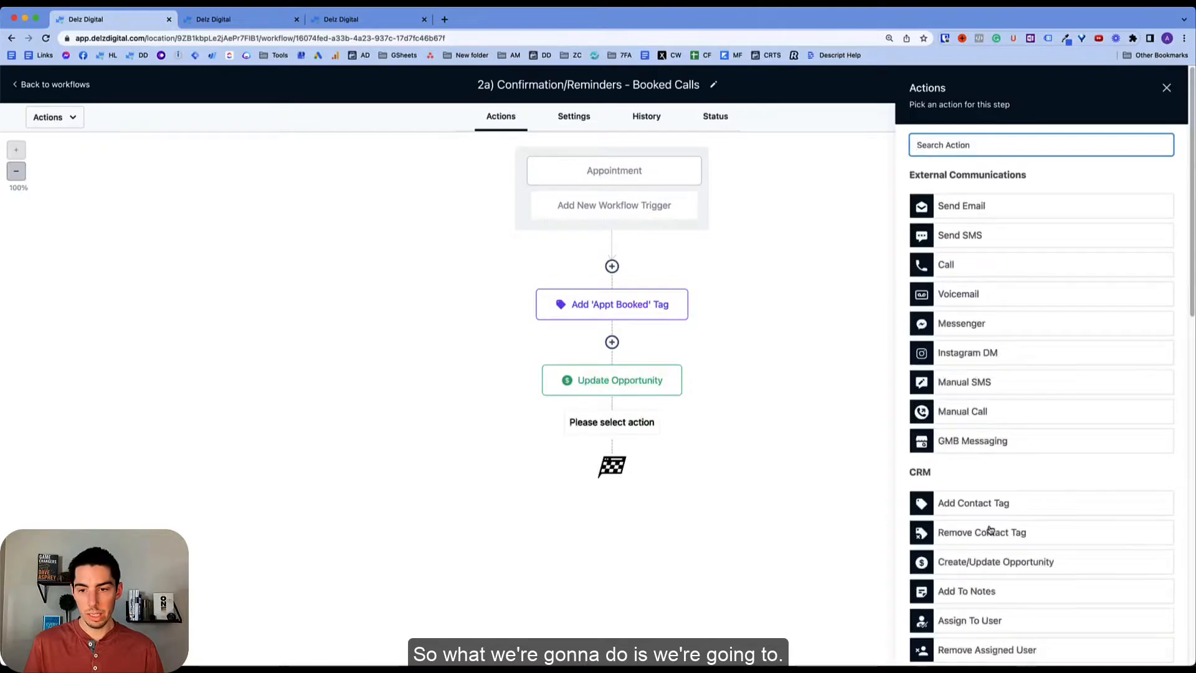
scroll(990, 527, down, 5)
click(970, 471)
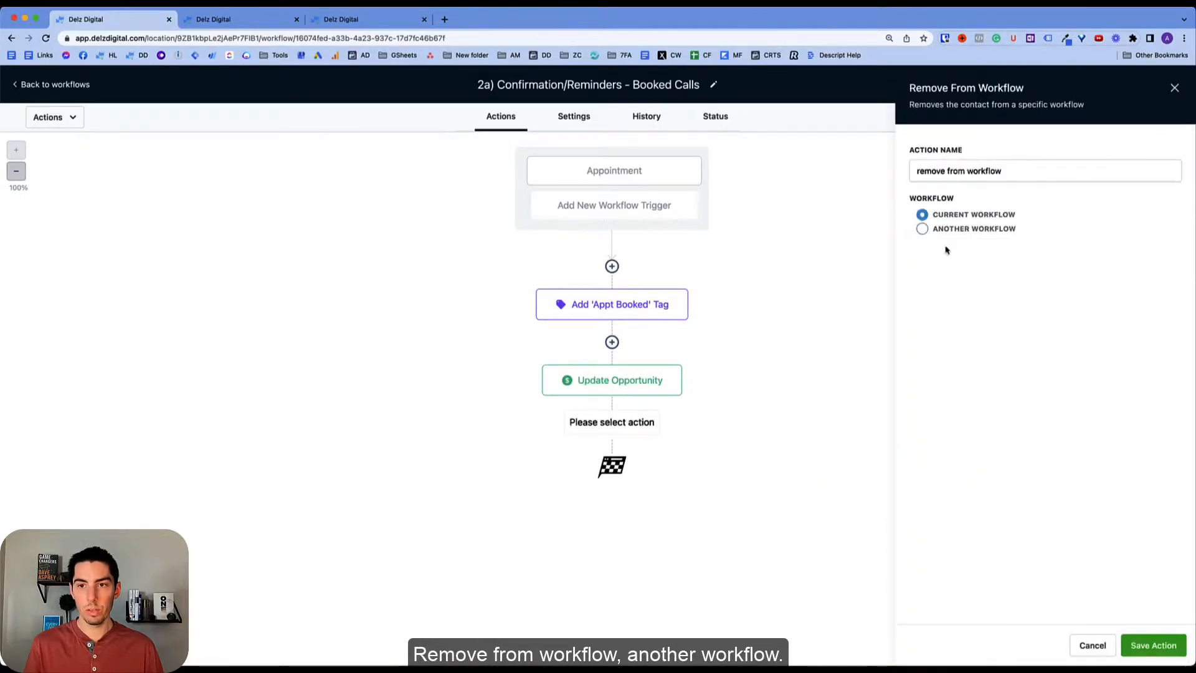
click(922, 229)
click(967, 258)
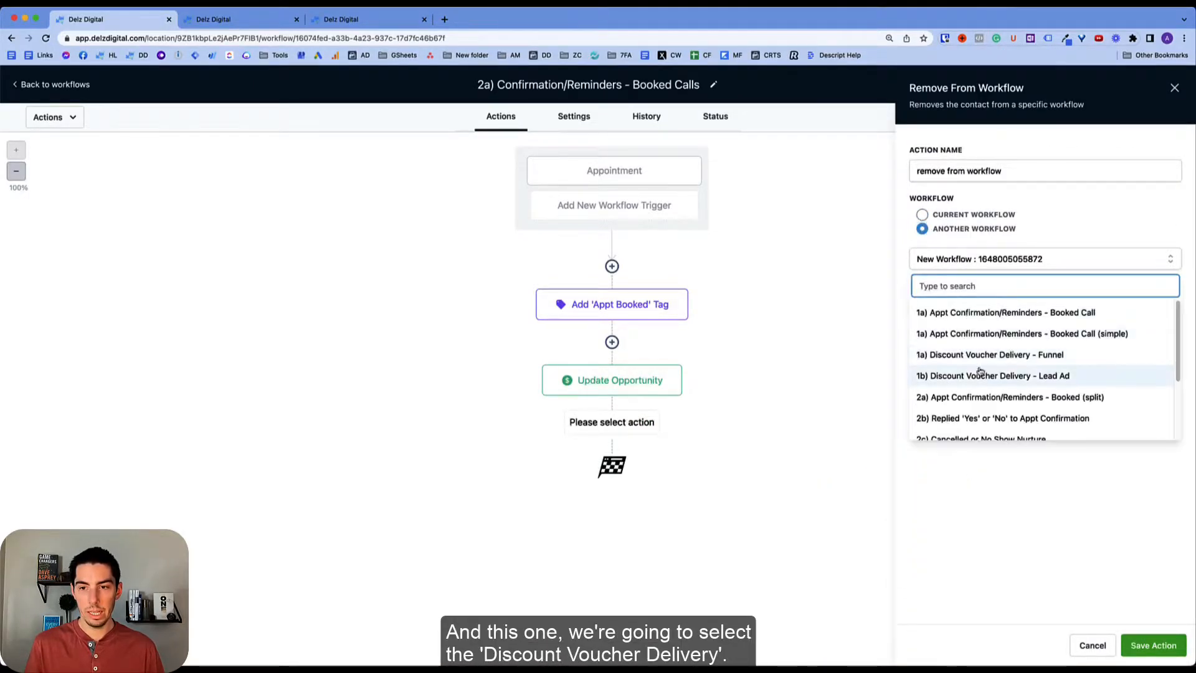
click(971, 355)
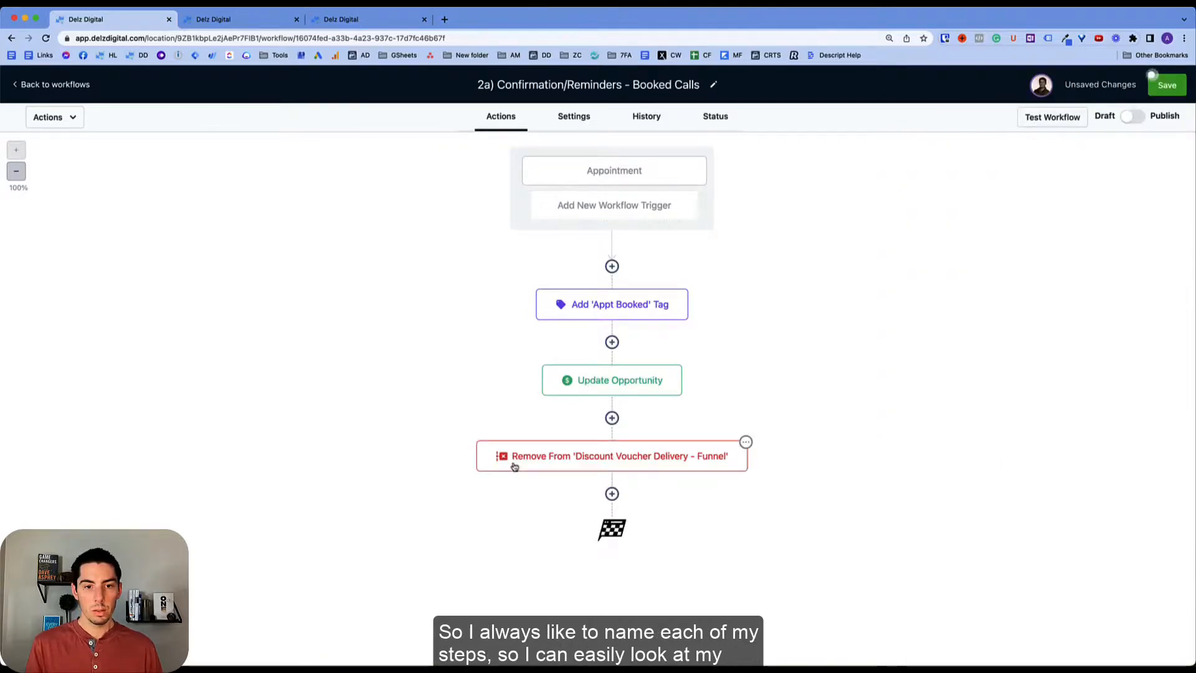
Step: Add a Remove From Workflow action for 1b) Discount Voucher Delivery - Lead Ad, named "Remove from 'Discount Voucher Delivery - Lead Ad'", and save it
click(612, 493)
scroll(966, 461, down, 5)
click(972, 483)
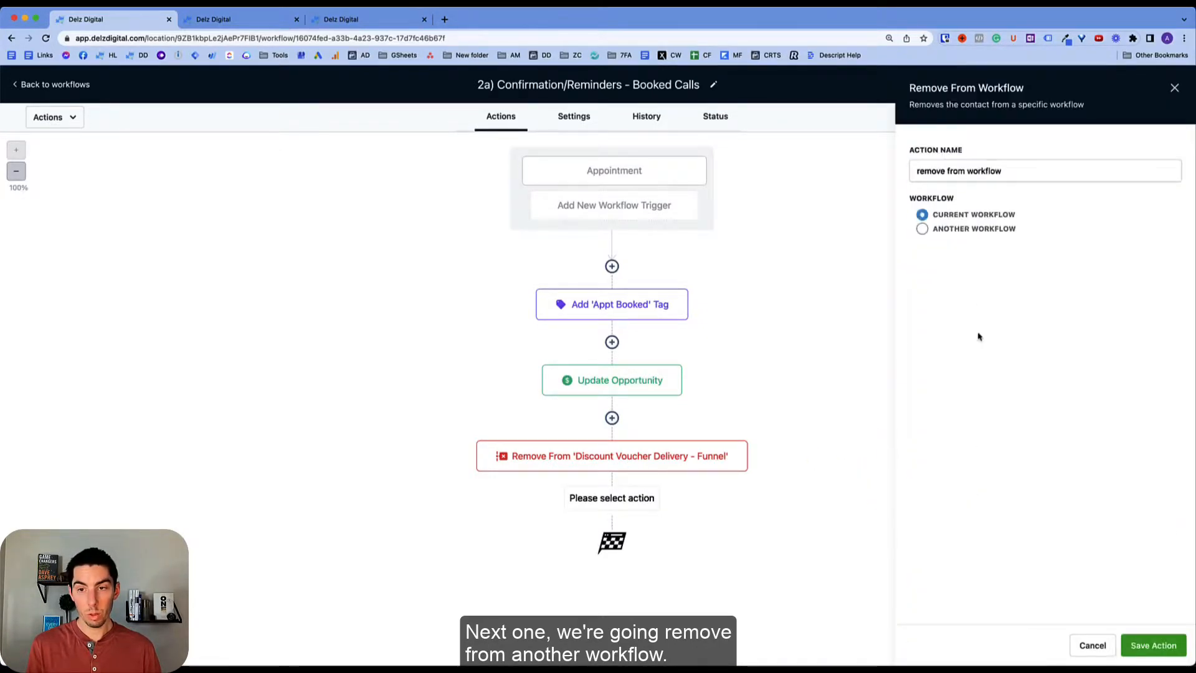
click(934, 228)
click(989, 259)
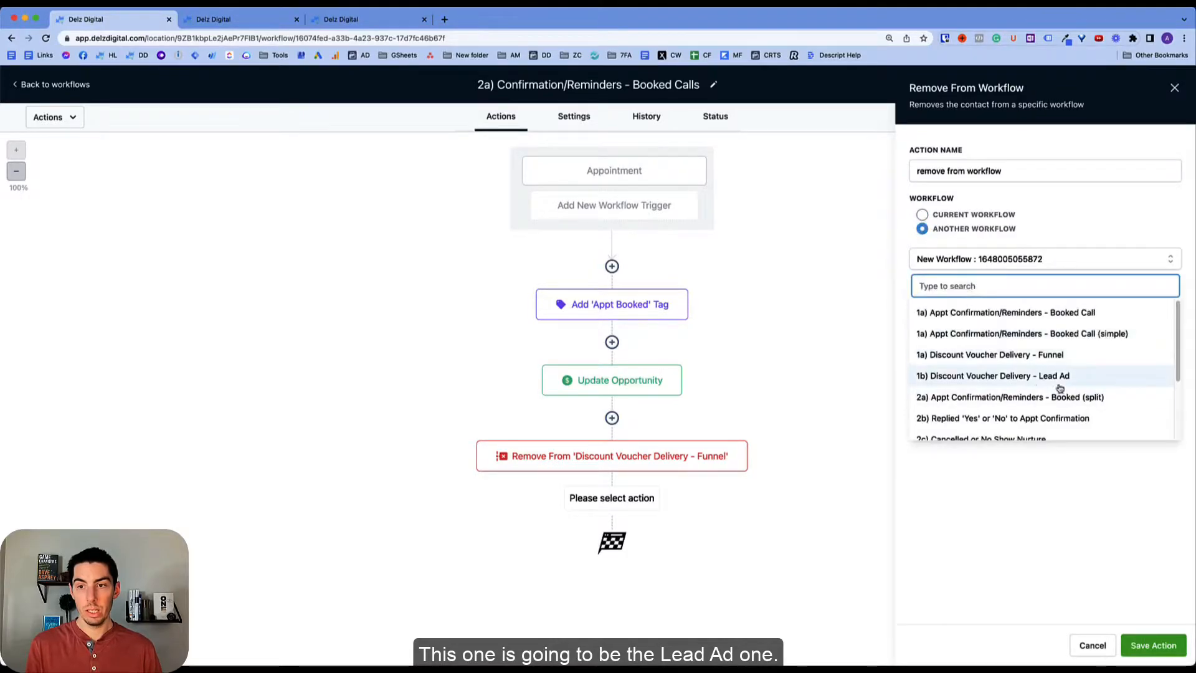
click(1008, 377)
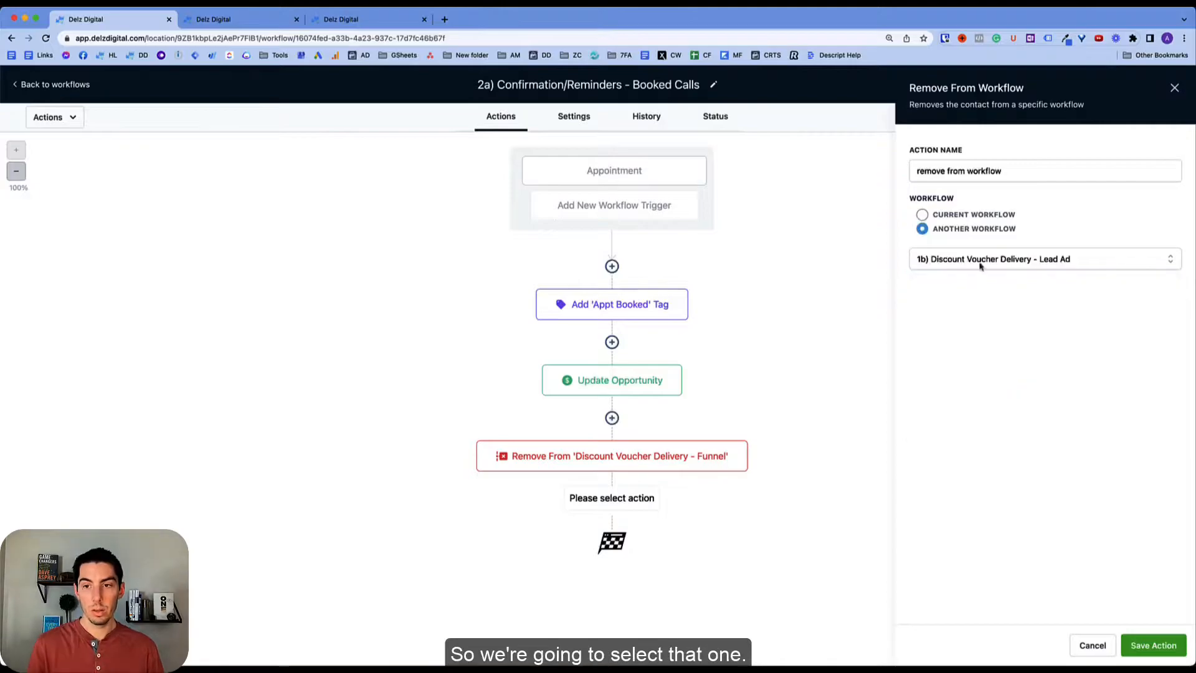
triple_click(968, 174)
text(Remove from 'Discount Voucher Delivery - Funnel')
double_click(1091, 174)
text(Lead Ad)
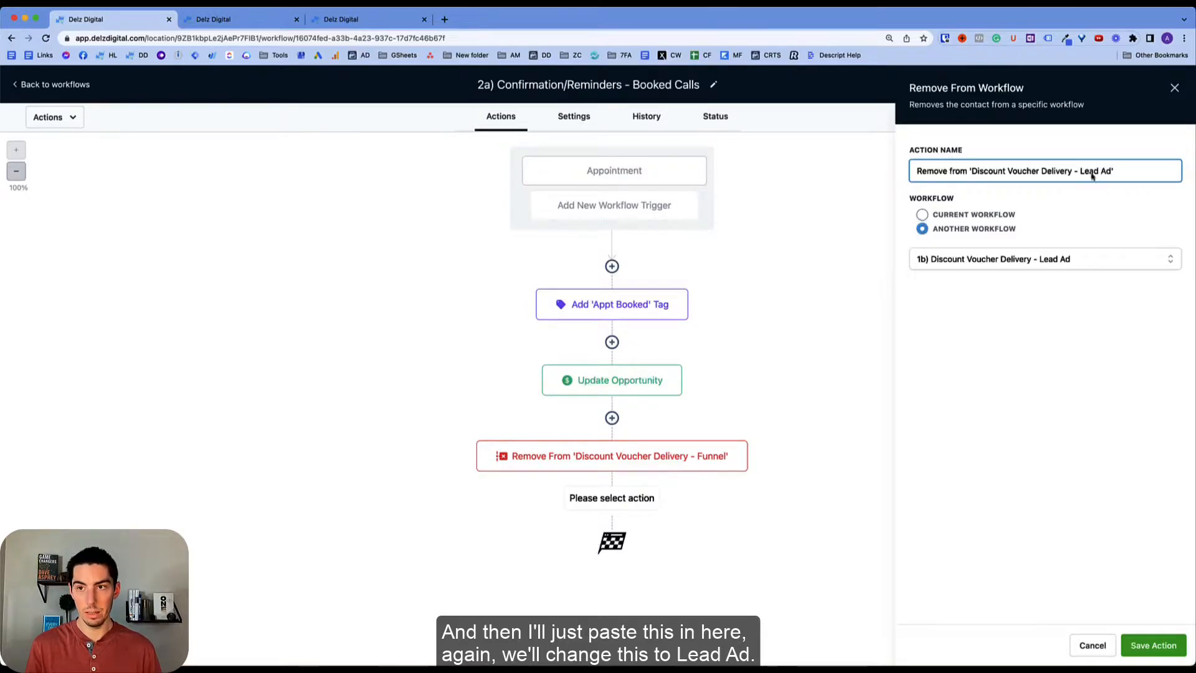
click(1154, 646)
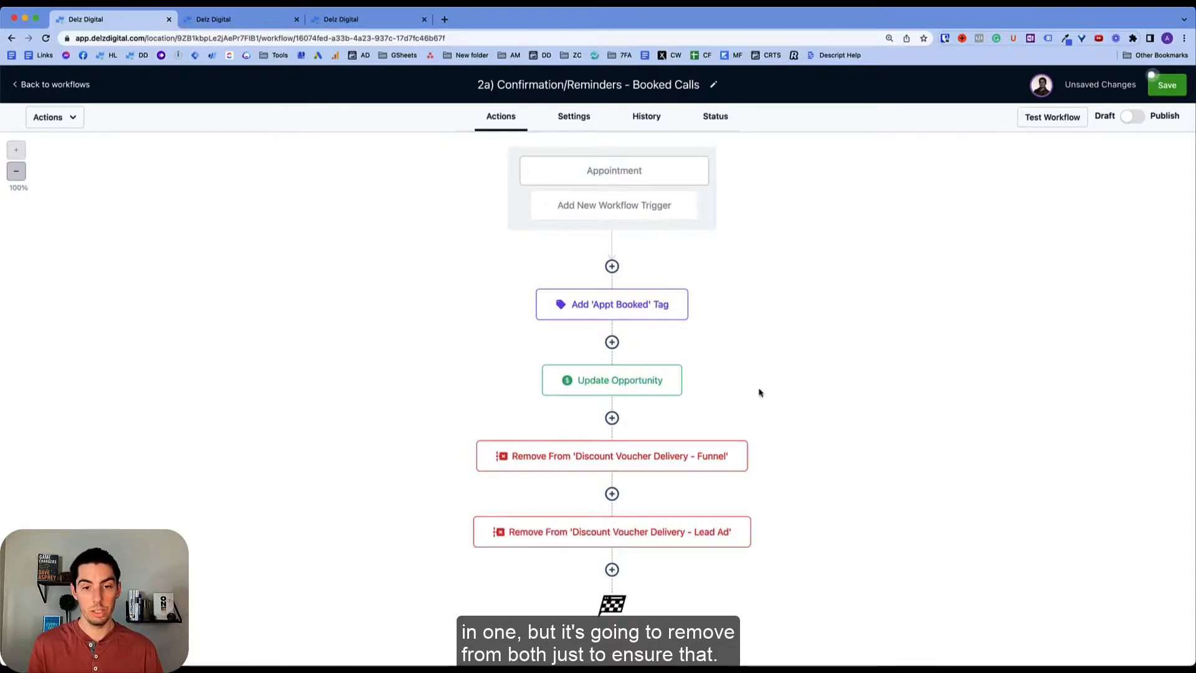
Step: Add a Send SMS action named "SMS - Confirmation" with a message confirming the appointment's start date and time, signed with {{location.name}}, and save it
click(612, 569)
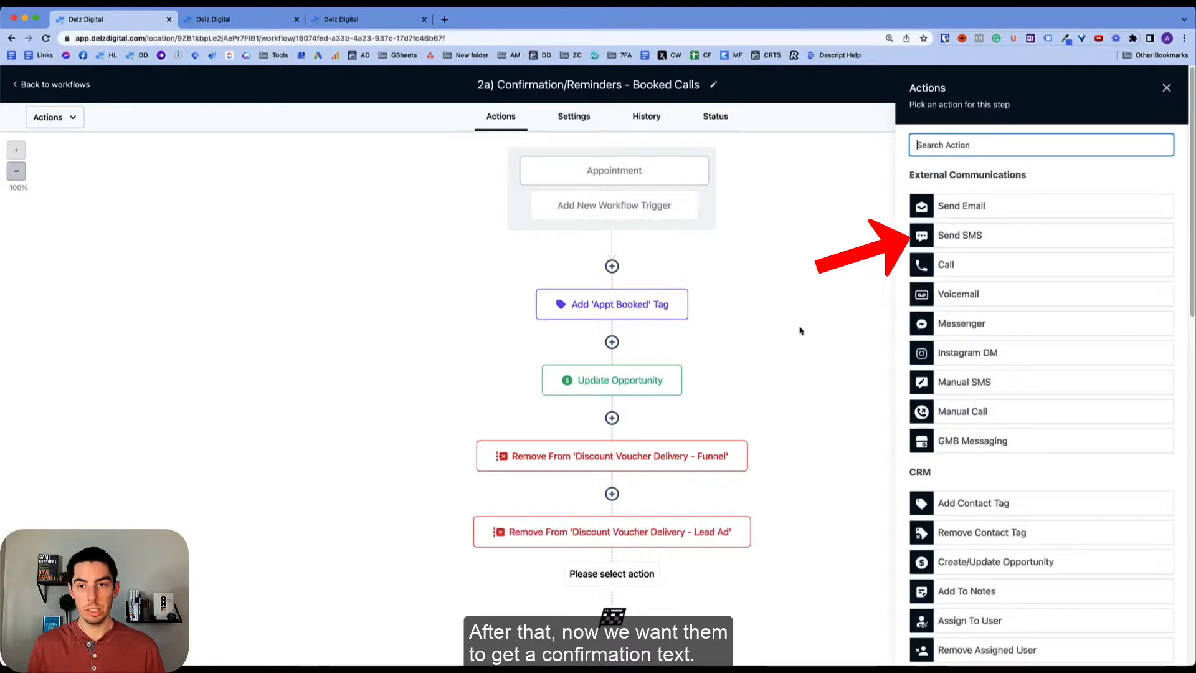
click(959, 234)
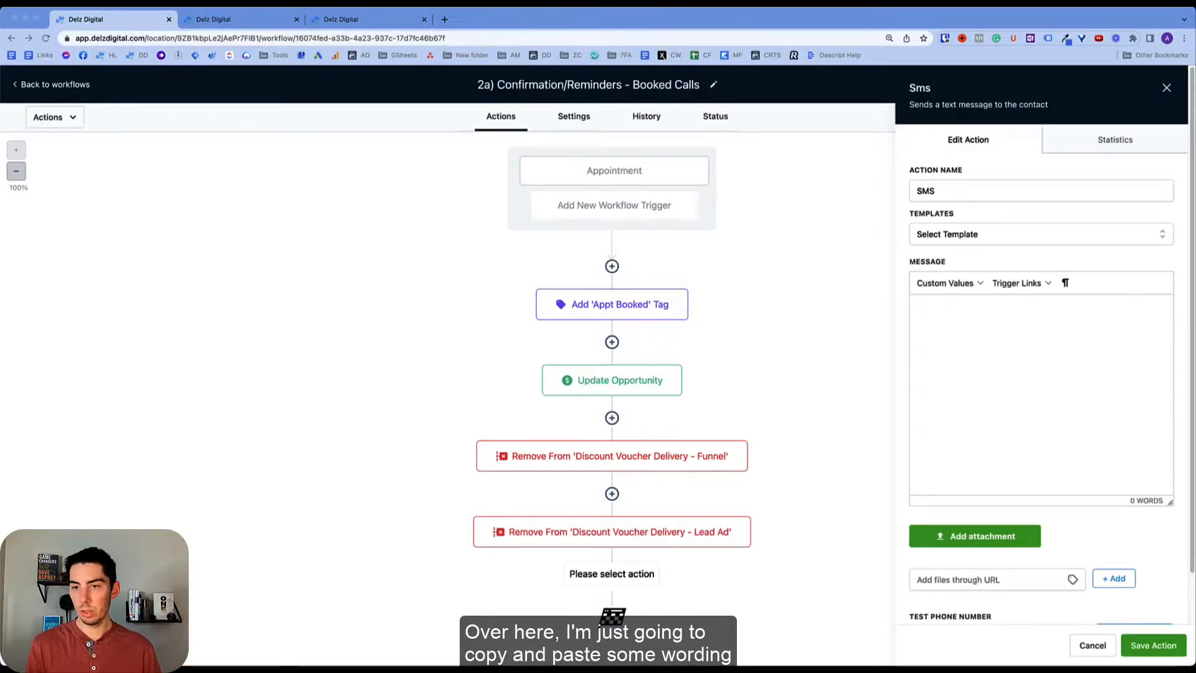
text(Hi {{contact.first_name}}, your appointment for {{appointment.only_start_date}} at {{appointment.only_start_time}} has been confirmed. Please check your email for details. (Also check your spam folder). Can't wait to see you! - {{location.name}})
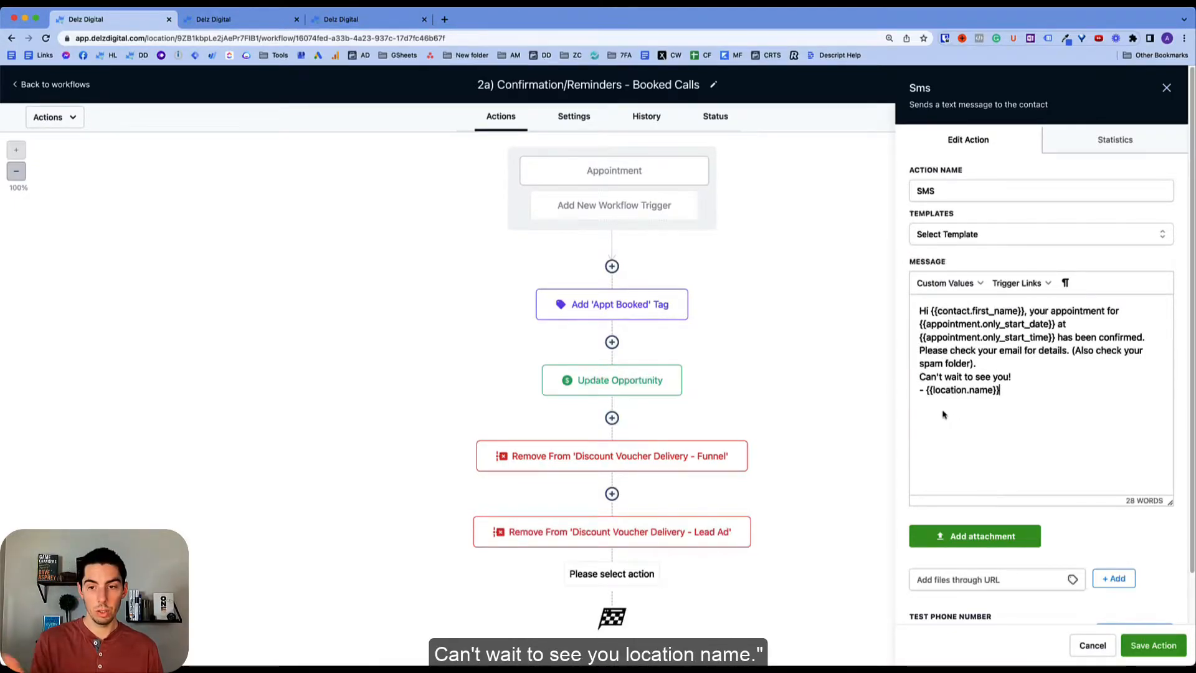
click(1153, 645)
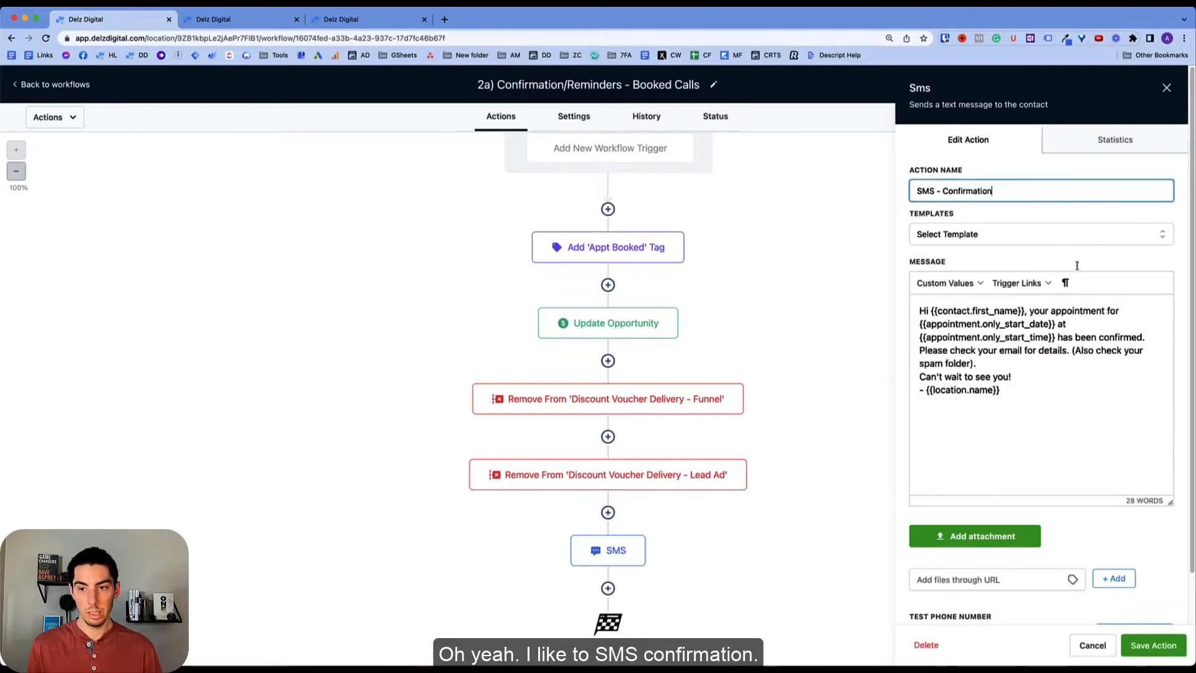
click(1153, 645)
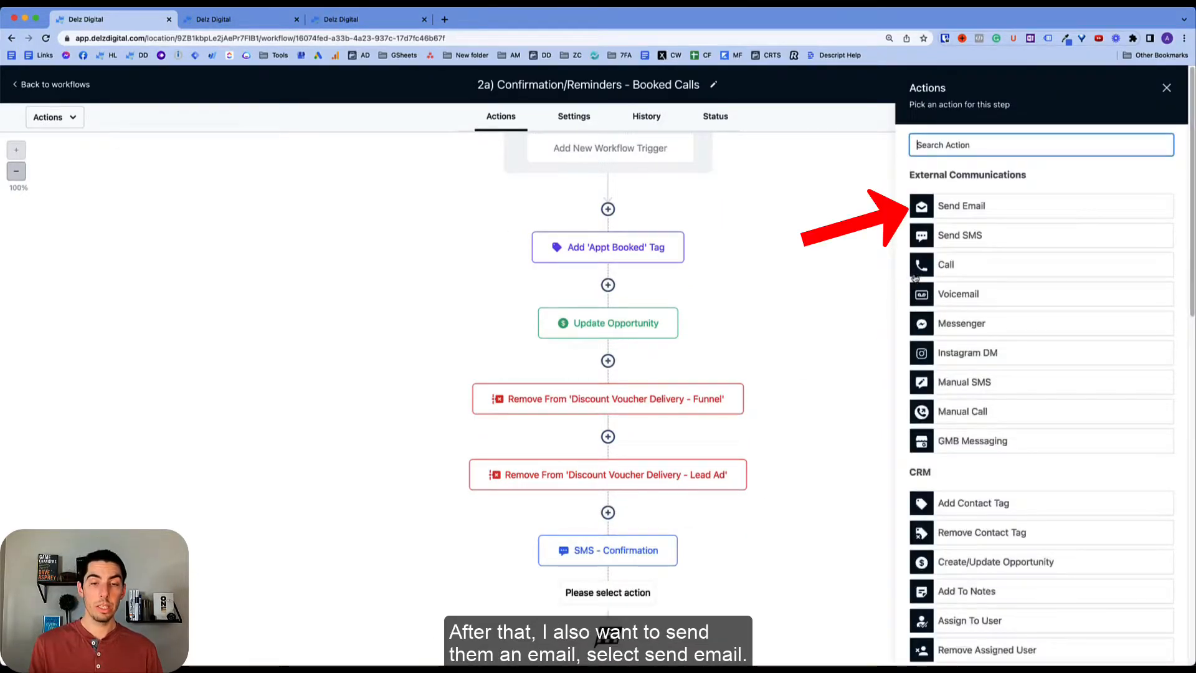
Step: Add a Send Email action named "Email - Confirmation" with the subject "Your Appointment Is Booked 🎉 but one more thing.."
click(969, 210)
click(946, 193)
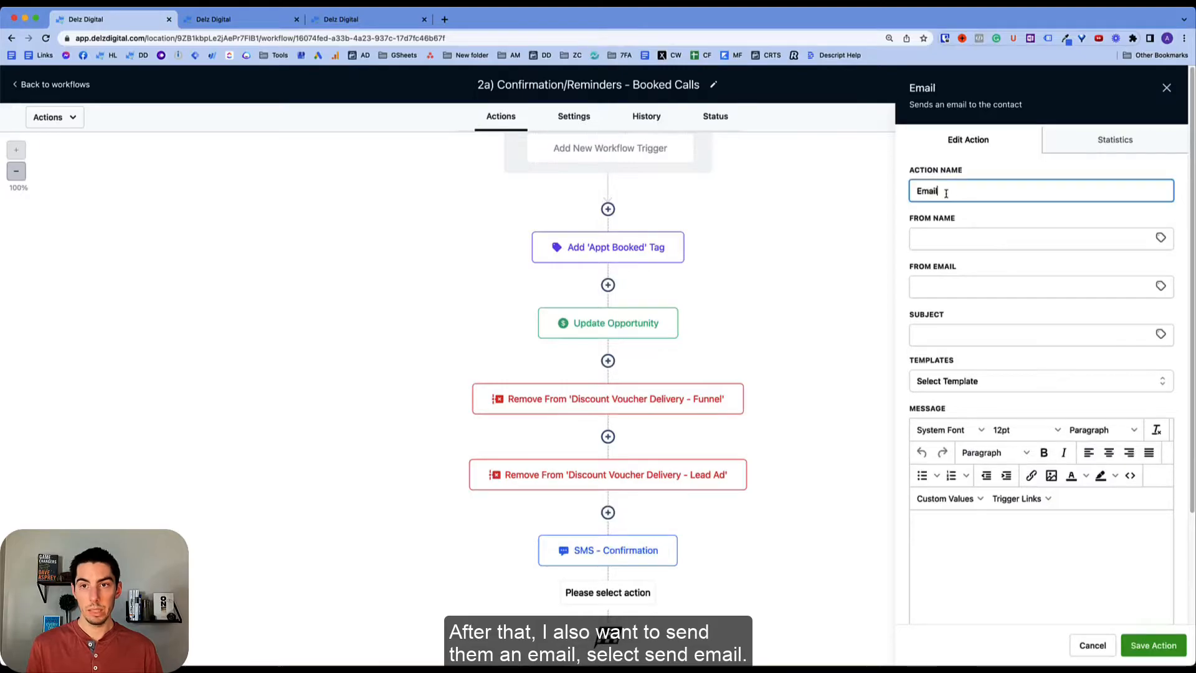
text(- Confirmation)
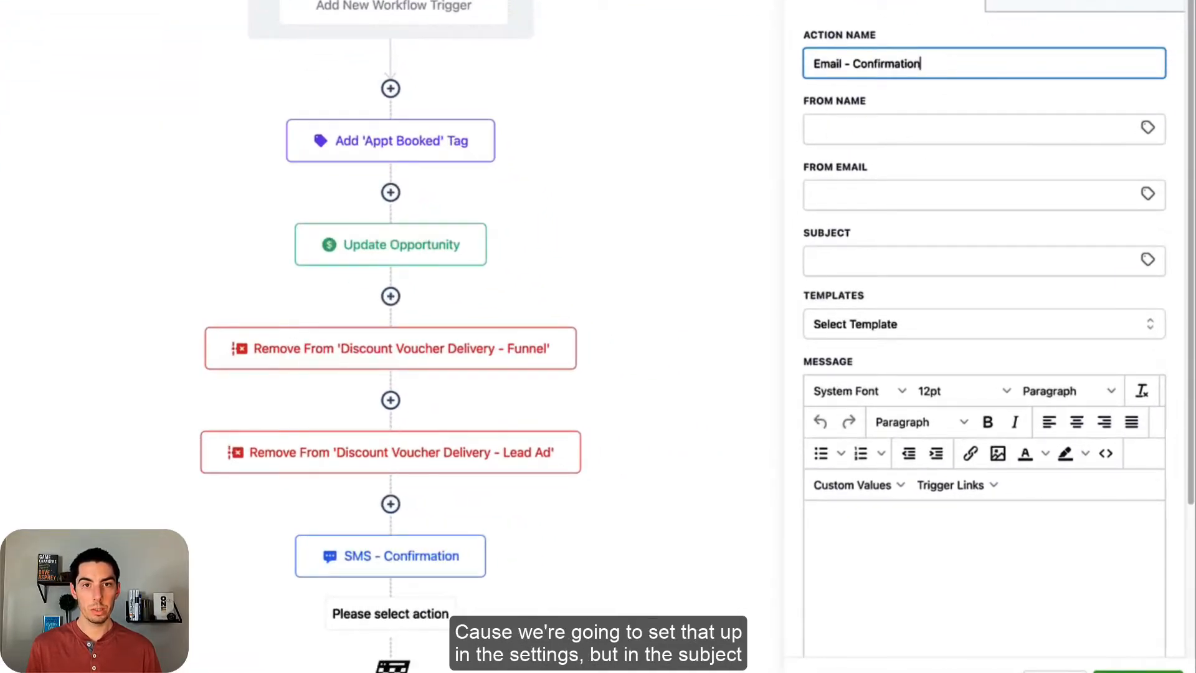
click(839, 261)
click(903, 260)
text(Your Appointment Is Booked 🎉 but one more thing..)
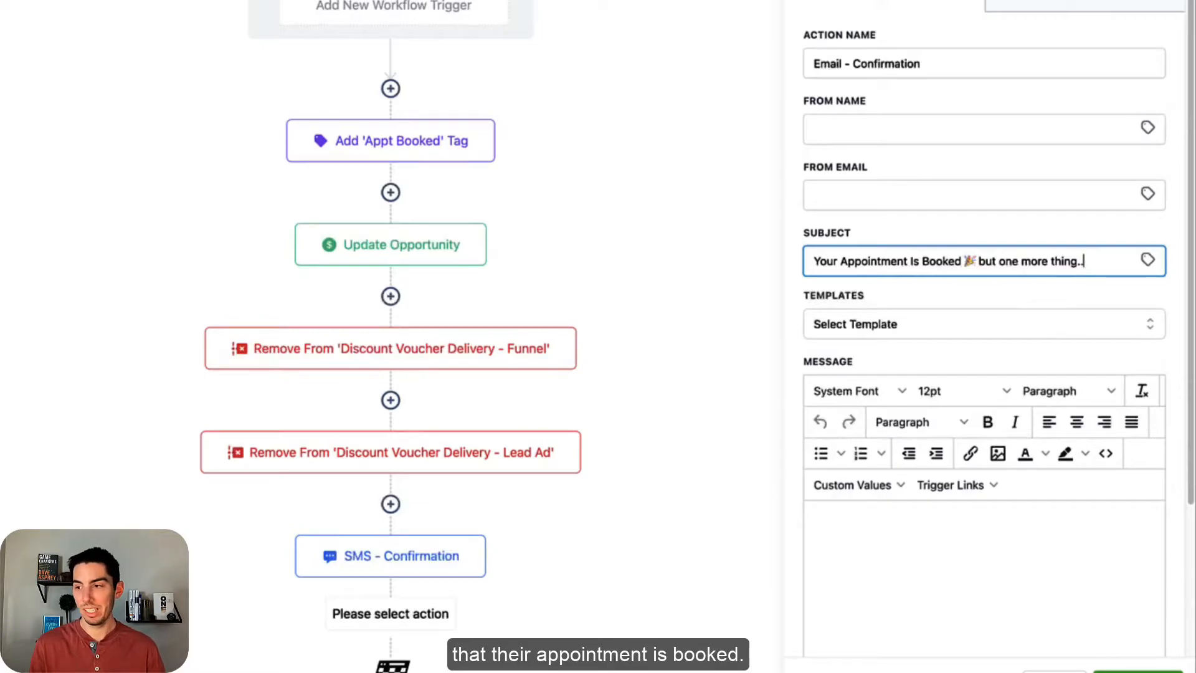
Step: Paste the prepared appointment confirmation wording, including the calendar, reschedule and cancel links, into the email's message
click(961, 529)
scroll(958, 426, down, 3)
key(super+v)
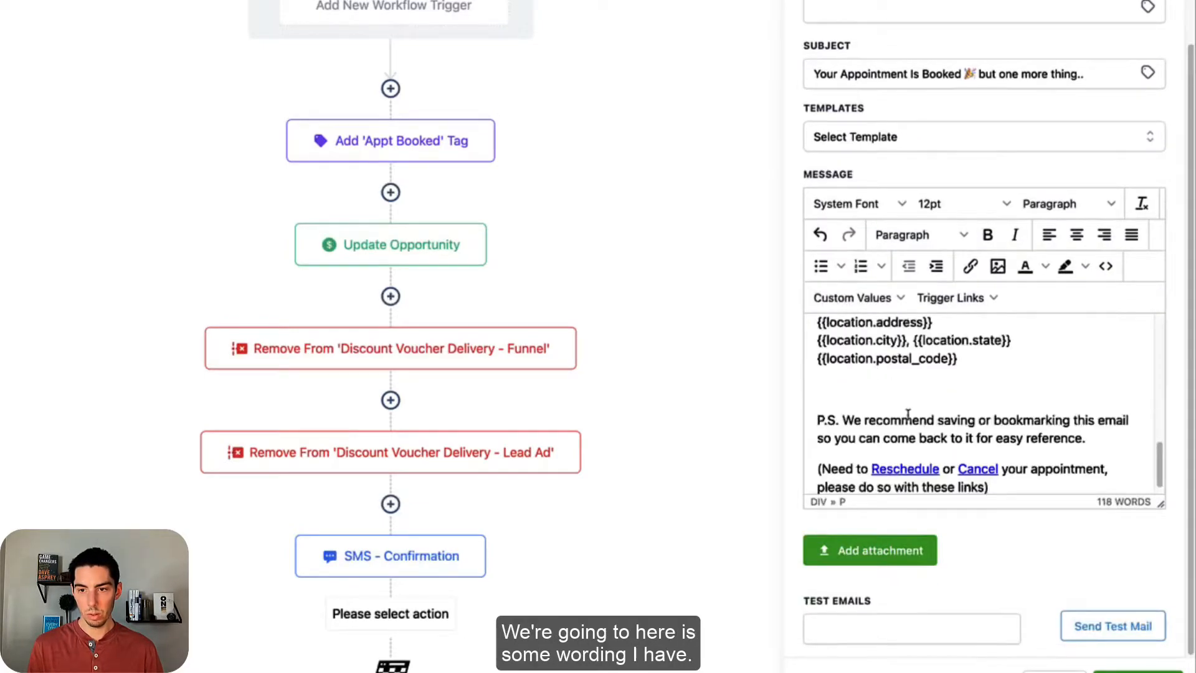
Step: Review the email's greeting and appointment date and time placeholders, and look at the available Appointment custom values
scroll(904, 392, up, 10)
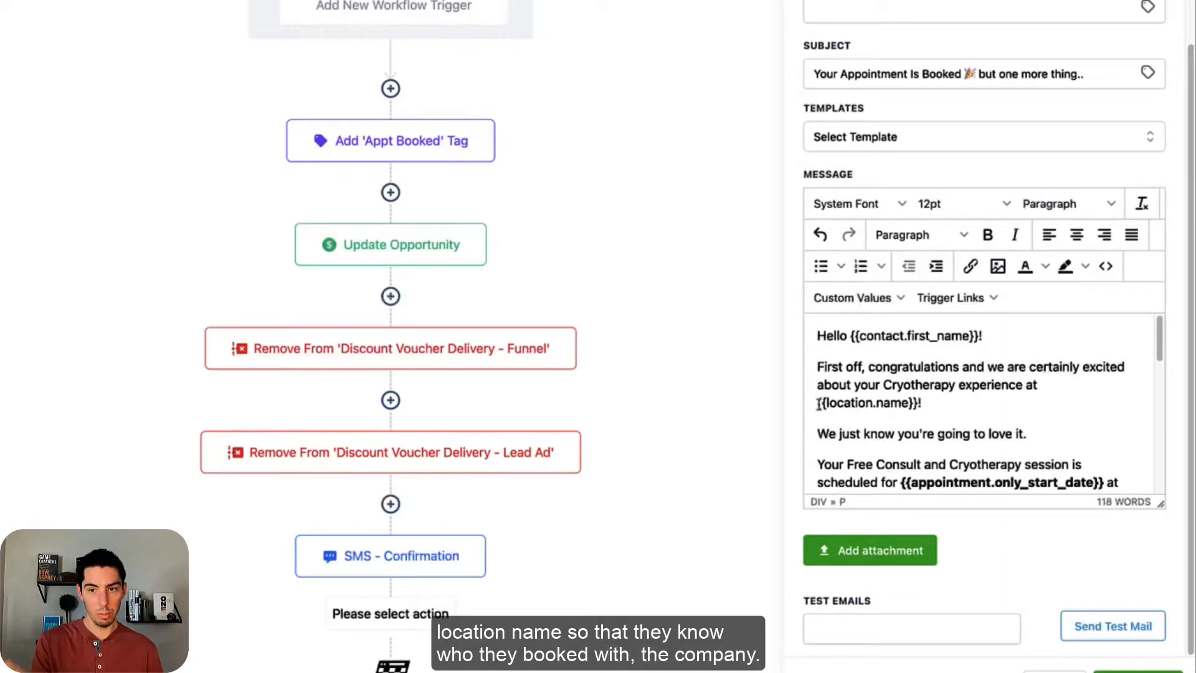
scroll(984, 405, down, 2)
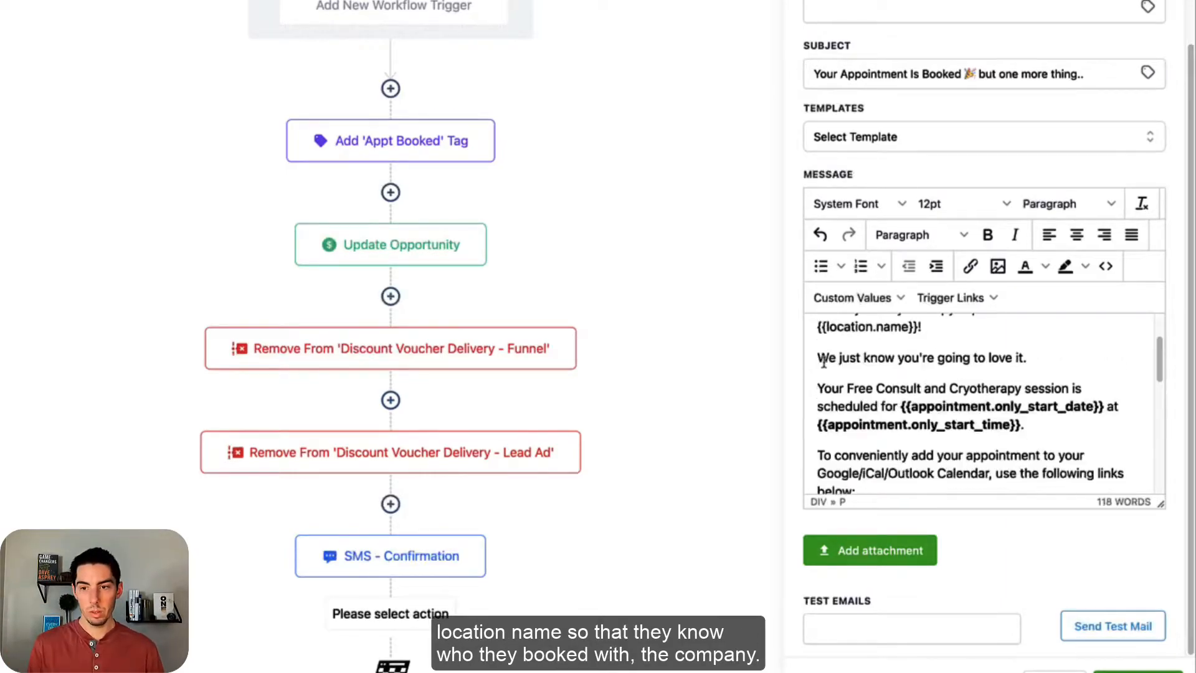
click(847, 417)
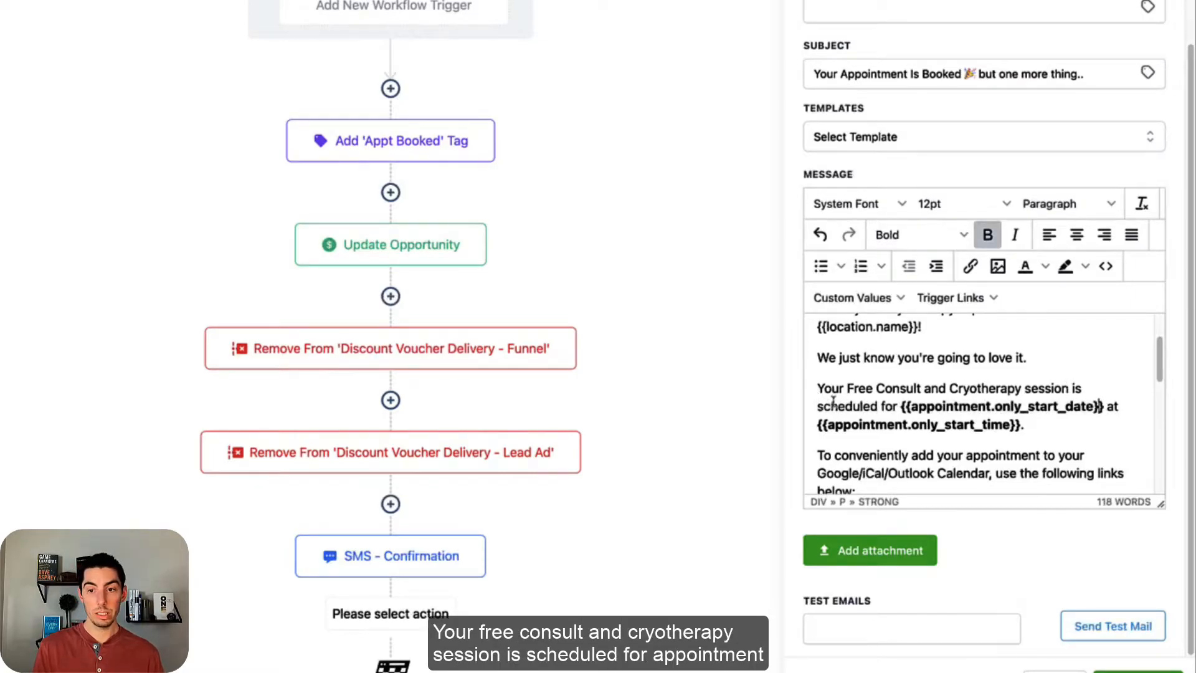
drag(901, 406, 1117, 410)
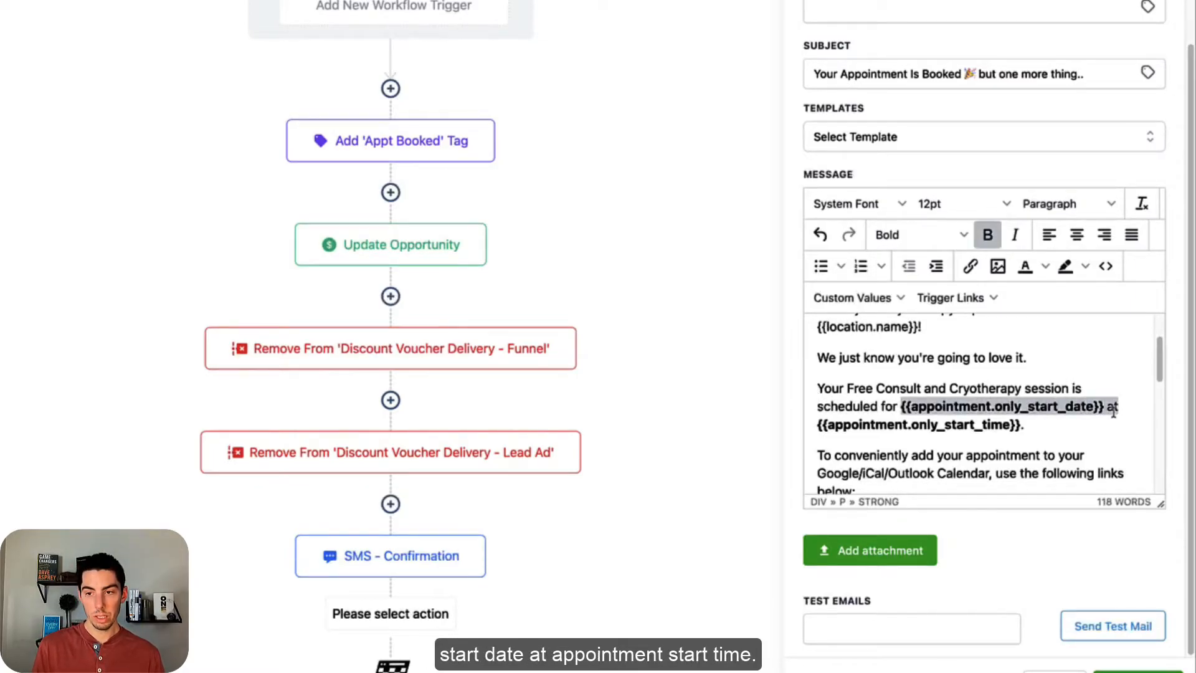
drag(835, 425, 1038, 427)
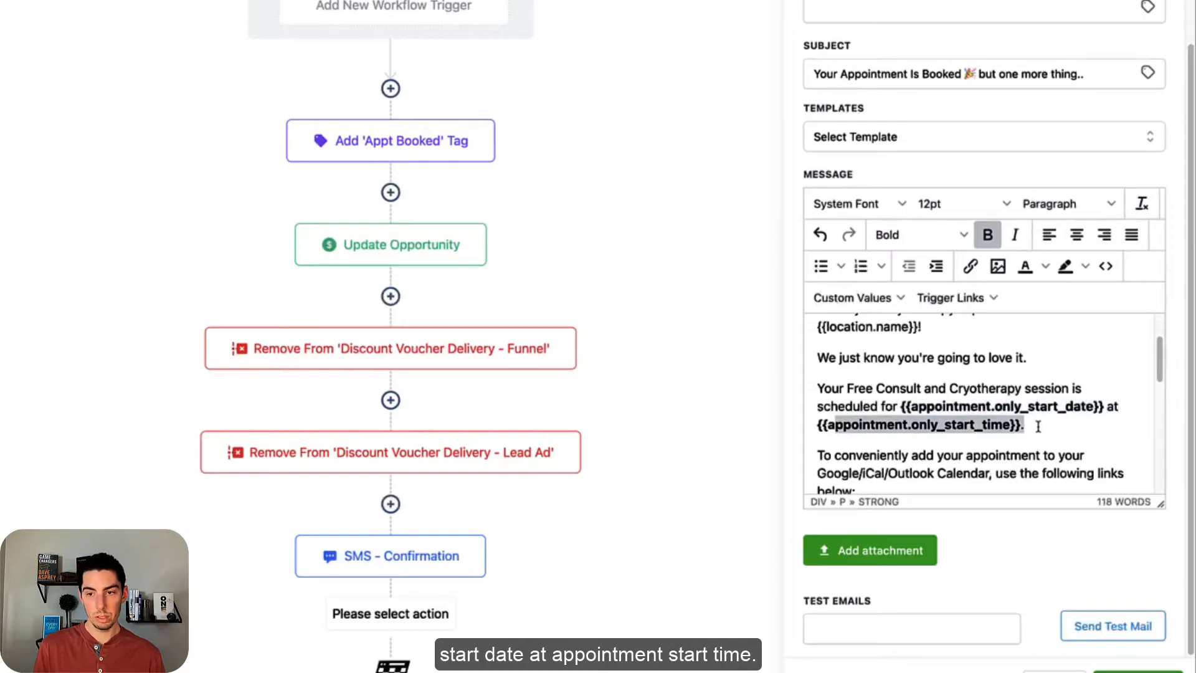
click(879, 459)
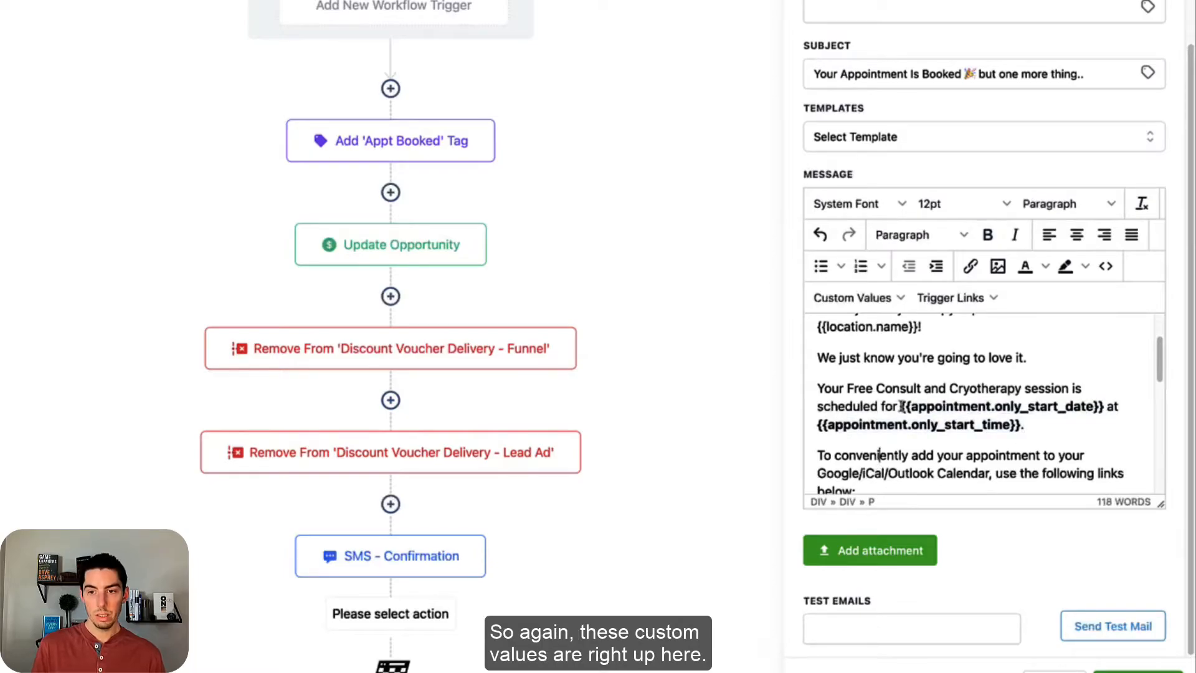
click(867, 298)
mouse_move(878, 393)
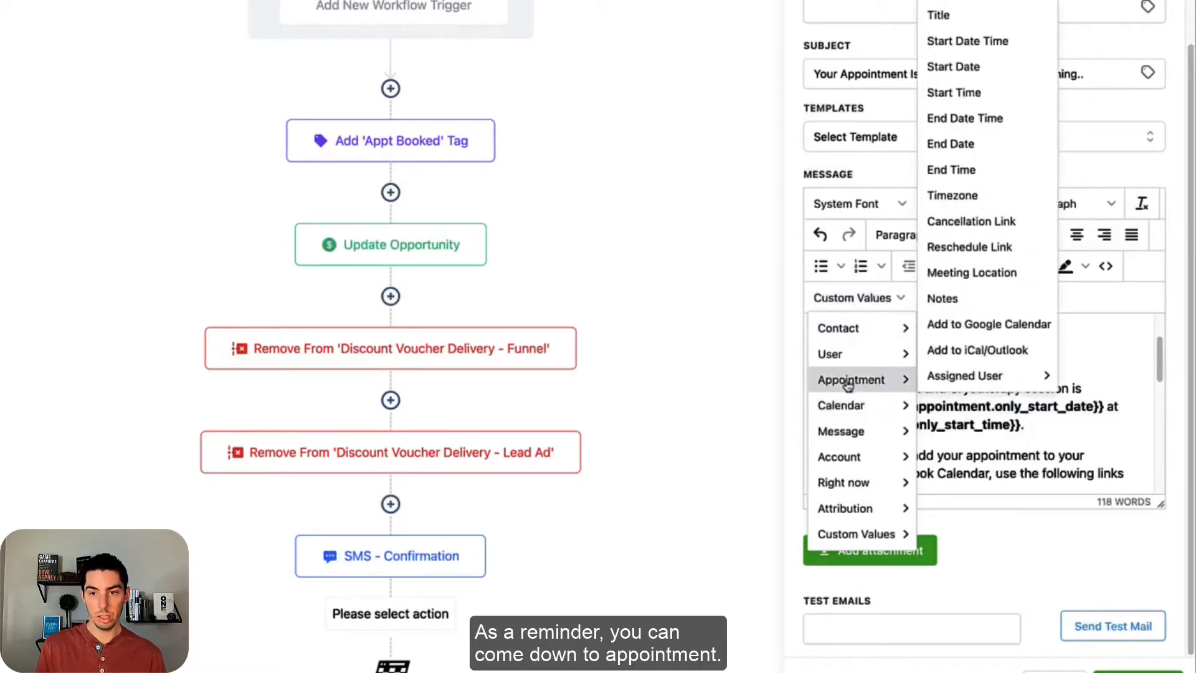
mouse_move(808, 365)
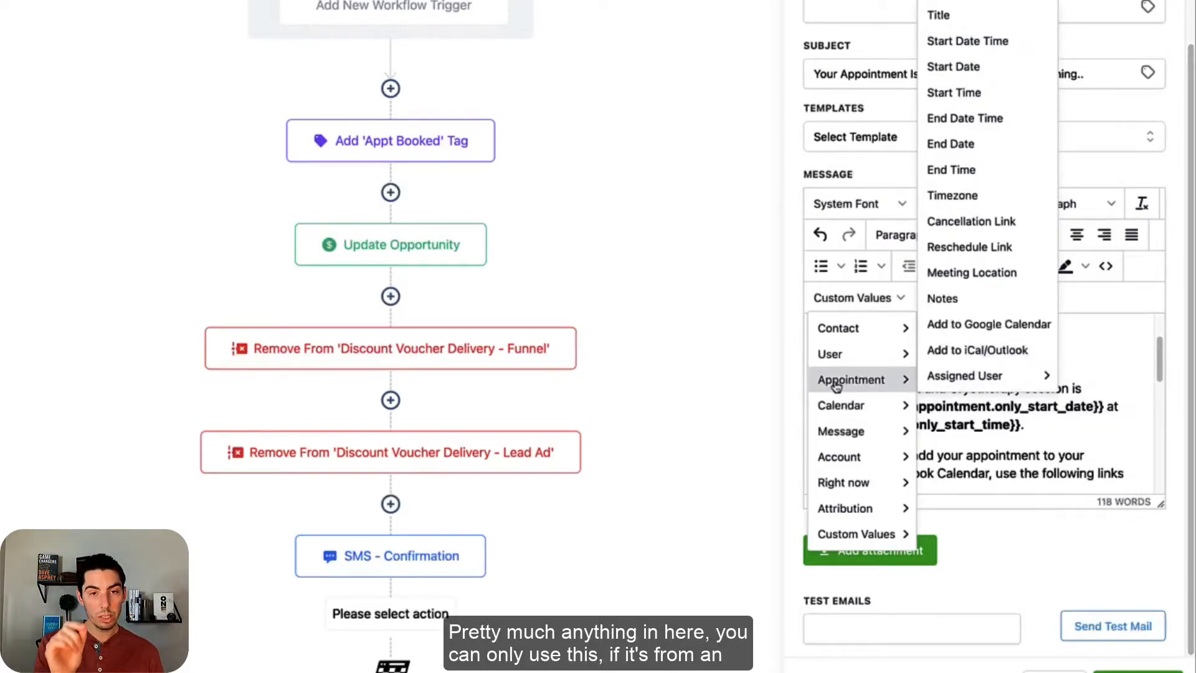
scroll(564, 191, up, 2)
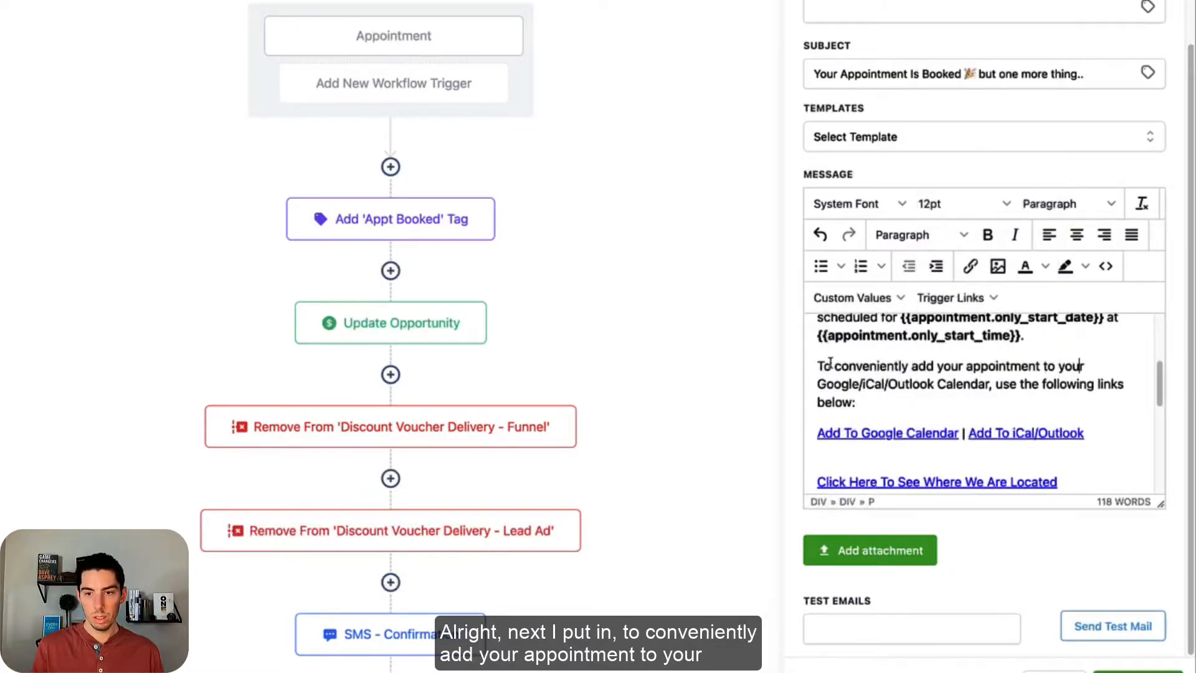
Step: Examine the email's add-to-calendar wording, the Google Calendar and iCal/Outlook links, and the link showing where the company is located
drag(817, 366, 899, 408)
scroll(885, 380, down, 3)
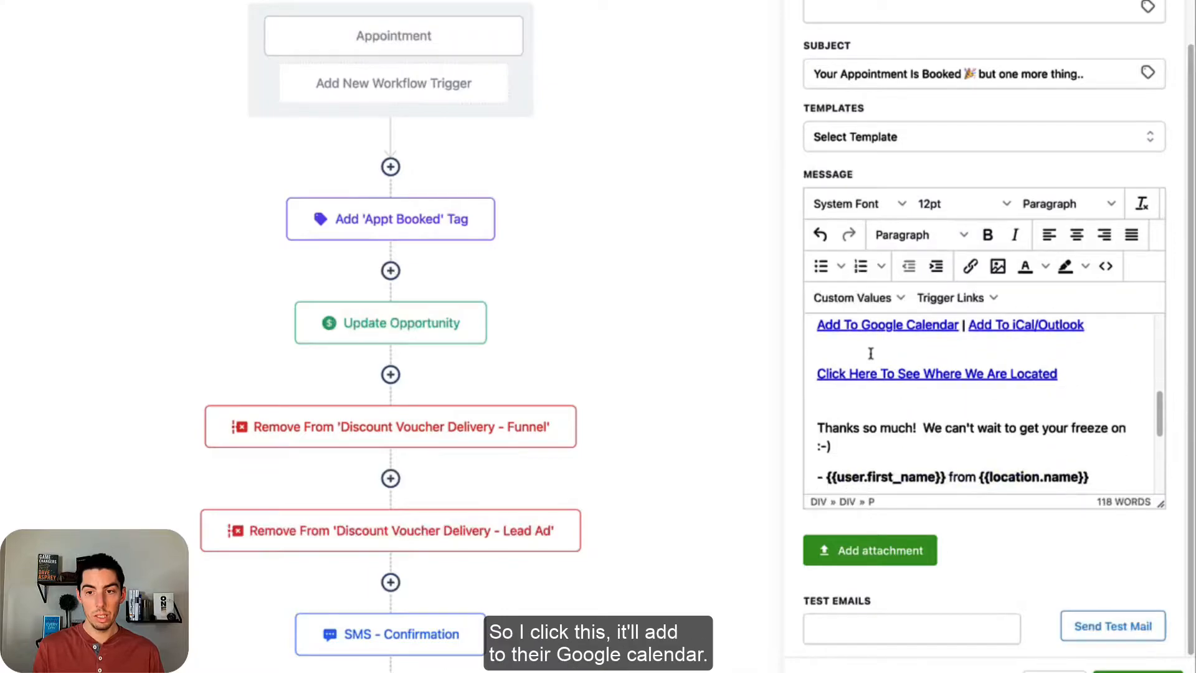
scroll(875, 365, up, 1)
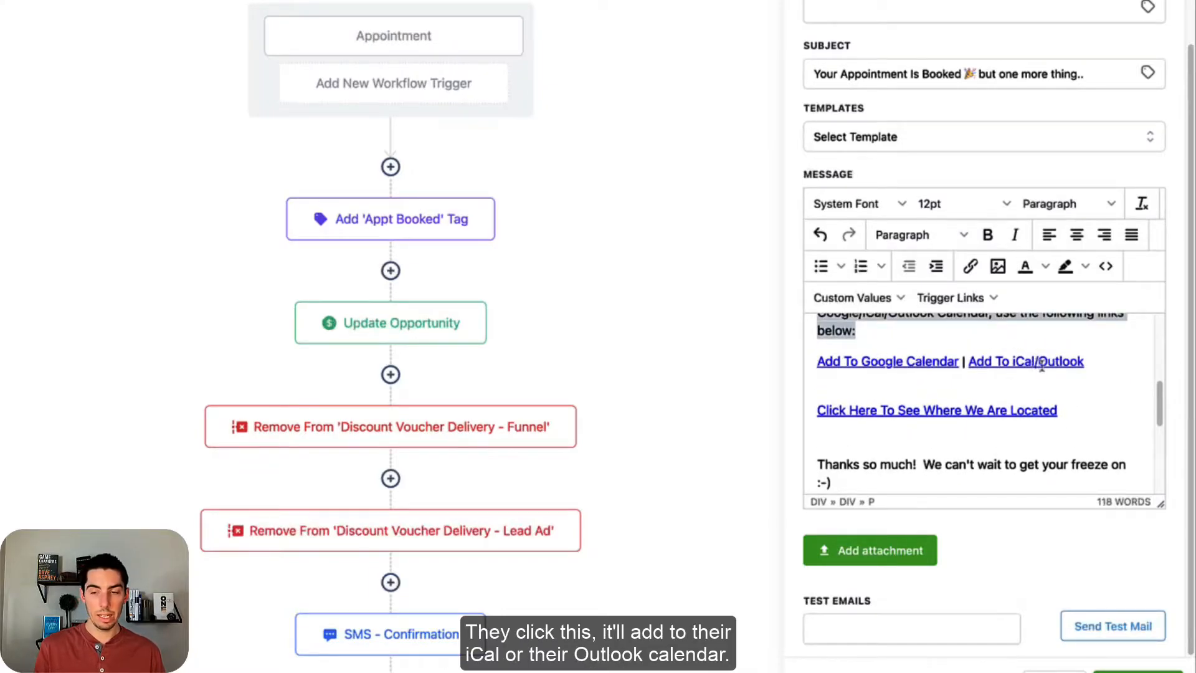
click(937, 388)
scroll(936, 388, down, 1)
drag(817, 381, 1086, 378)
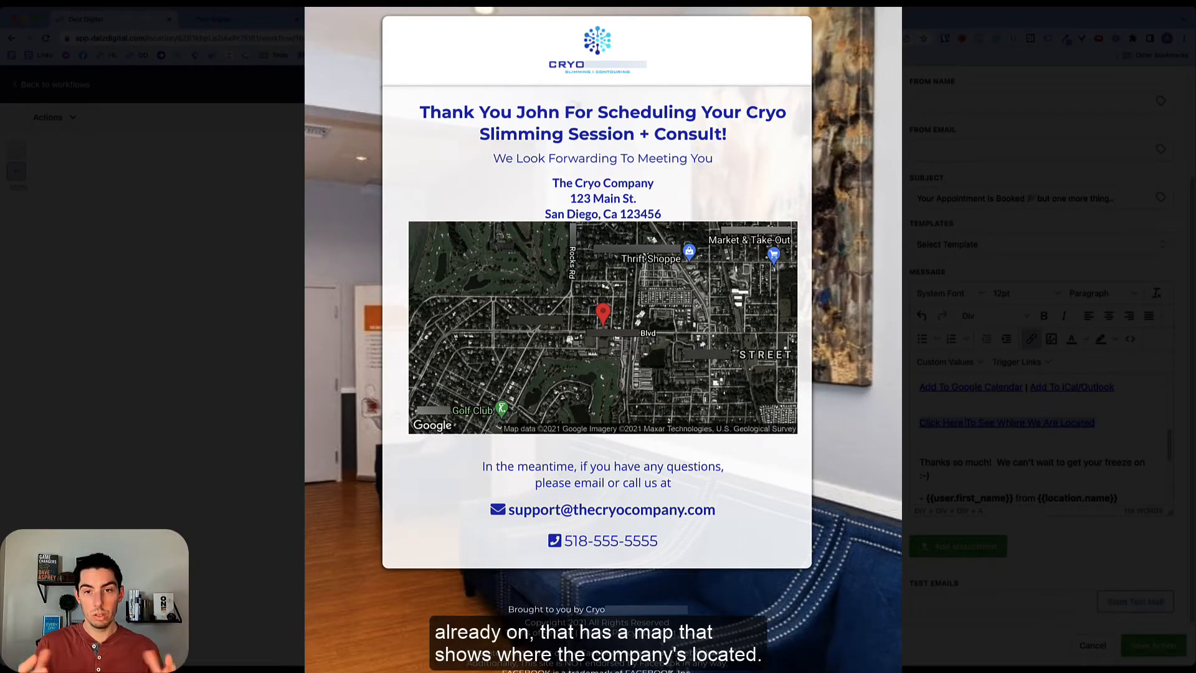
Step: Review the confirmation email's sign-off, address placeholders and custom fields, and save the email action
scroll(1015, 395, down, 2)
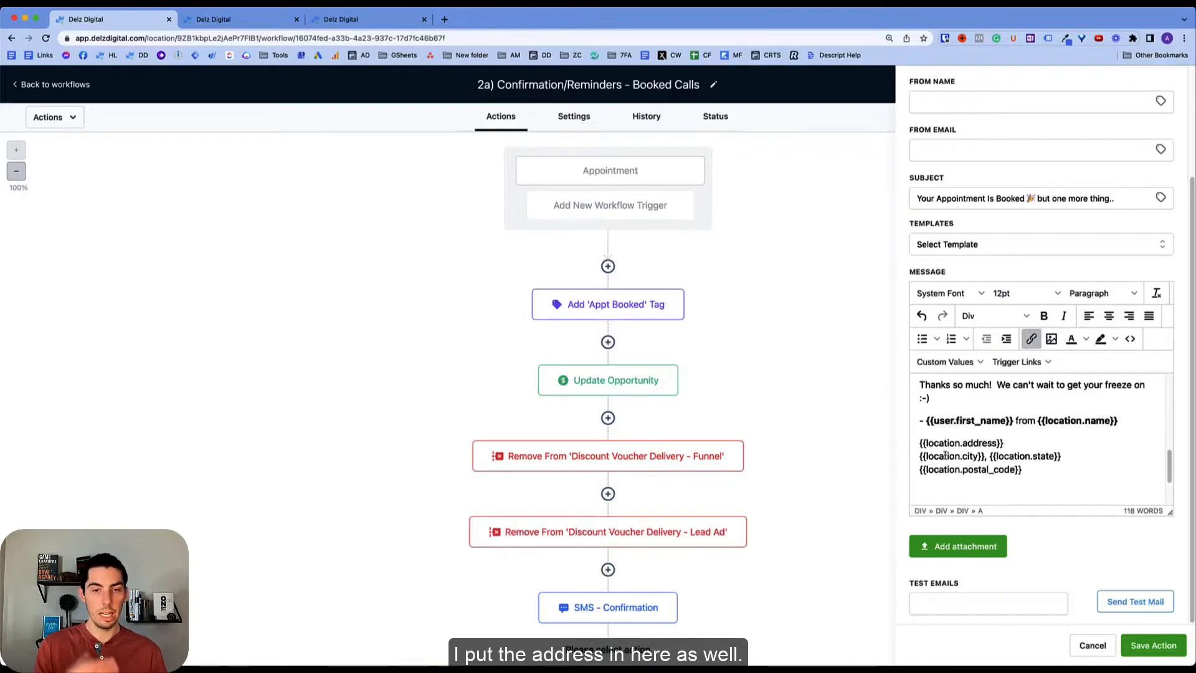
scroll(978, 461, up, 5)
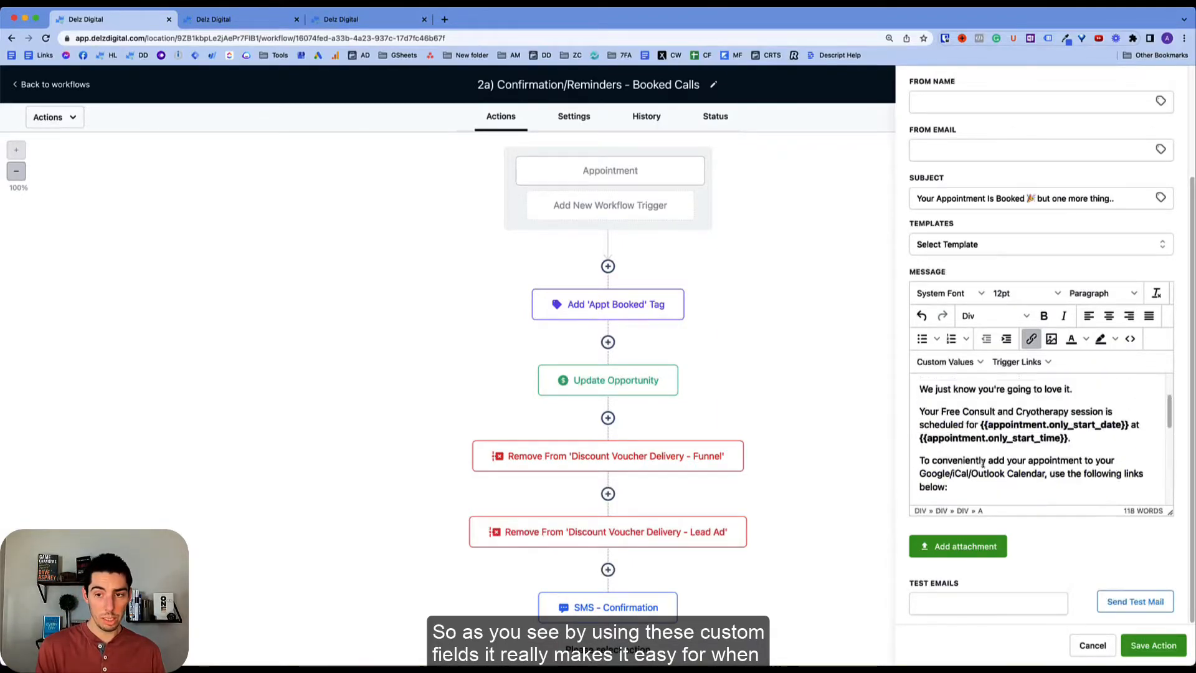
scroll(983, 464, down, 1)
click(975, 451)
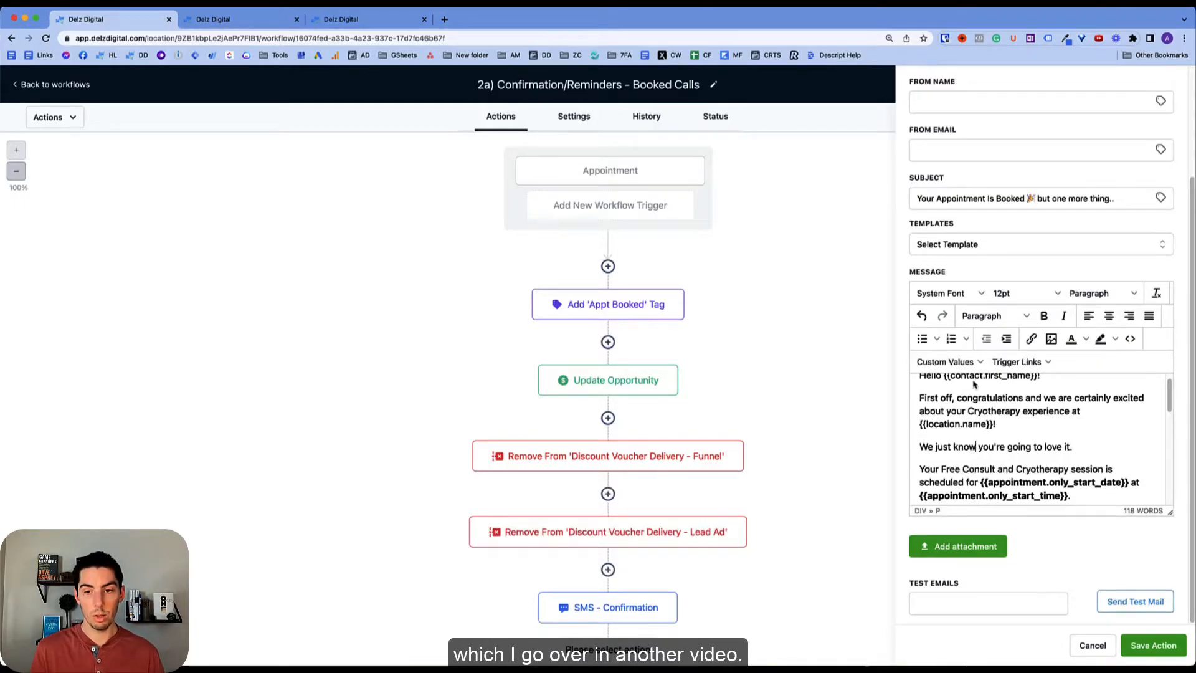
click(1153, 645)
Step: Add a Wait action after the confirmation email and make it wait for the Event / Appointment time
scroll(774, 477, down, 2)
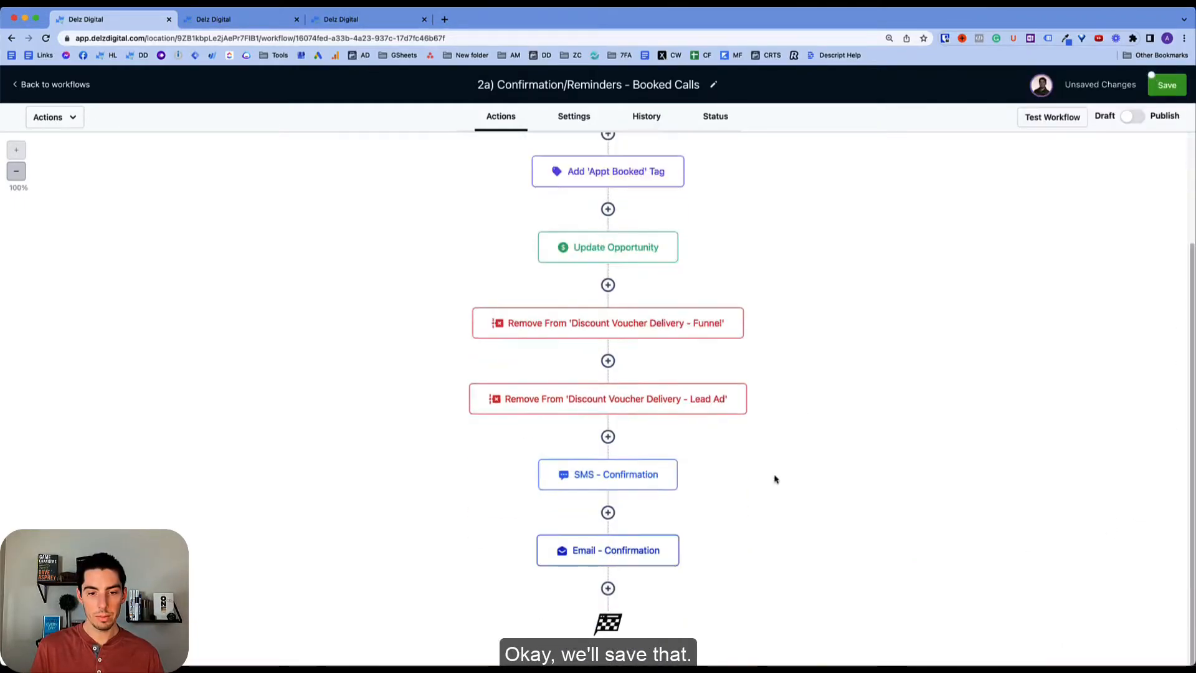
click(609, 590)
scroll(993, 488, down, 5)
scroll(994, 487, down, 10)
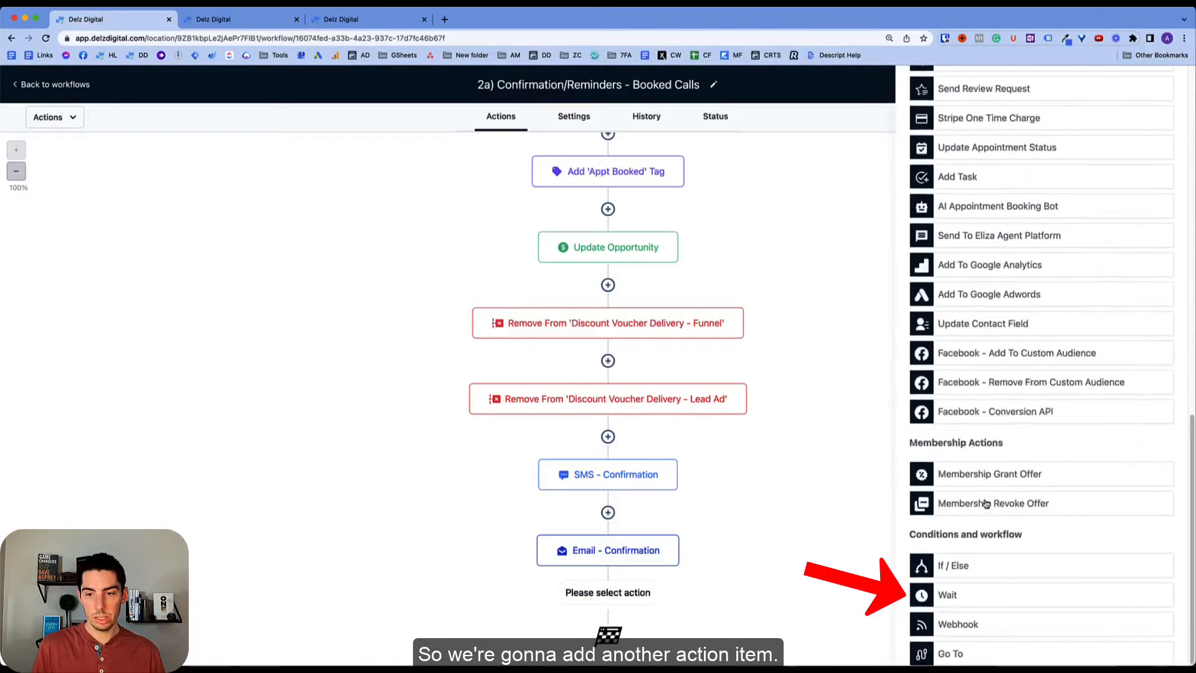
click(969, 600)
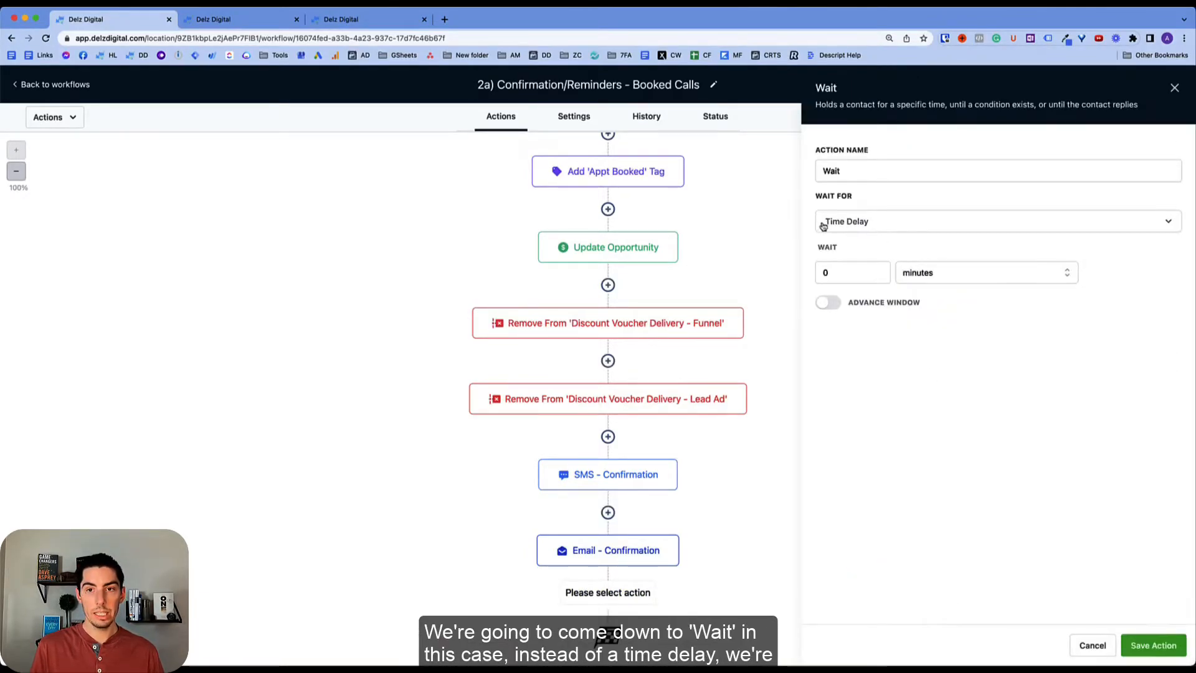
click(878, 222)
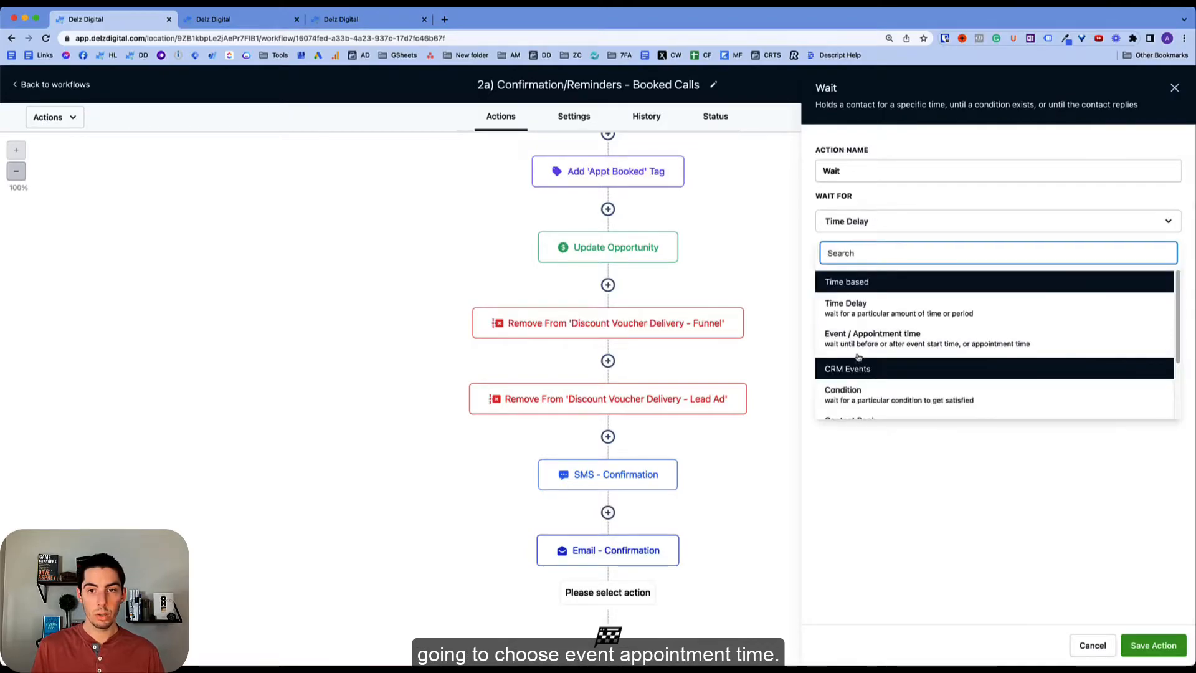
click(891, 341)
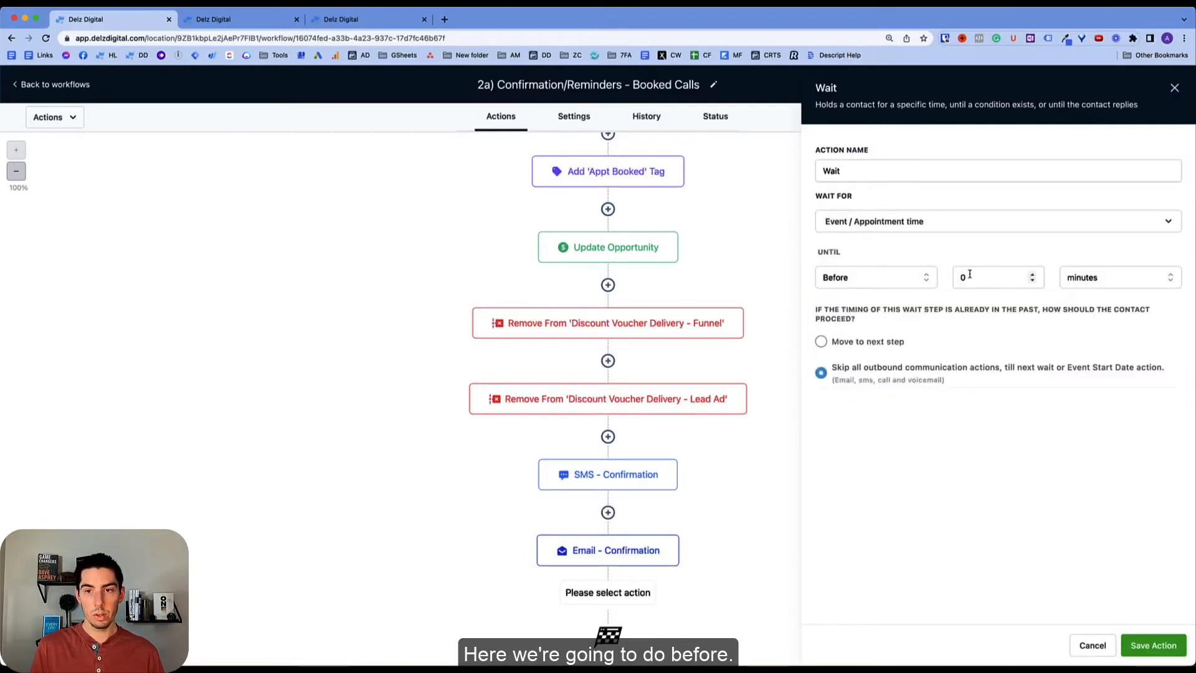
Step: Set the wait to last until 2 days before the appointment and save the action
click(1101, 277)
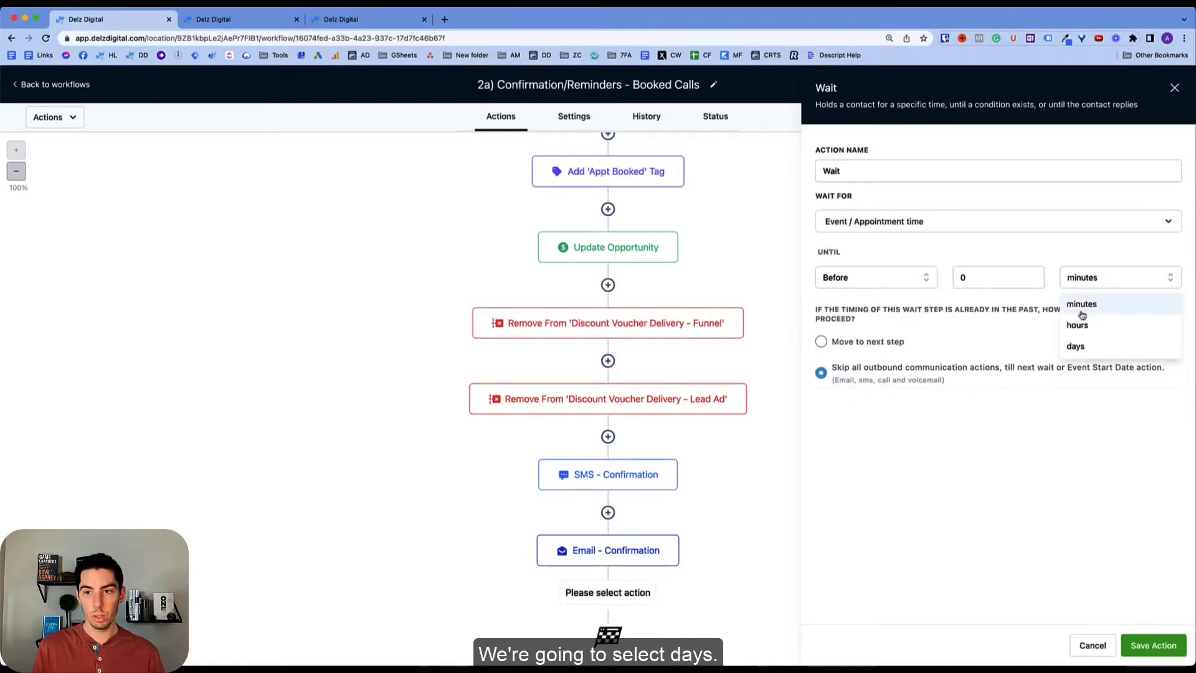
click(1076, 347)
double_click(984, 282)
text(2)
click(966, 473)
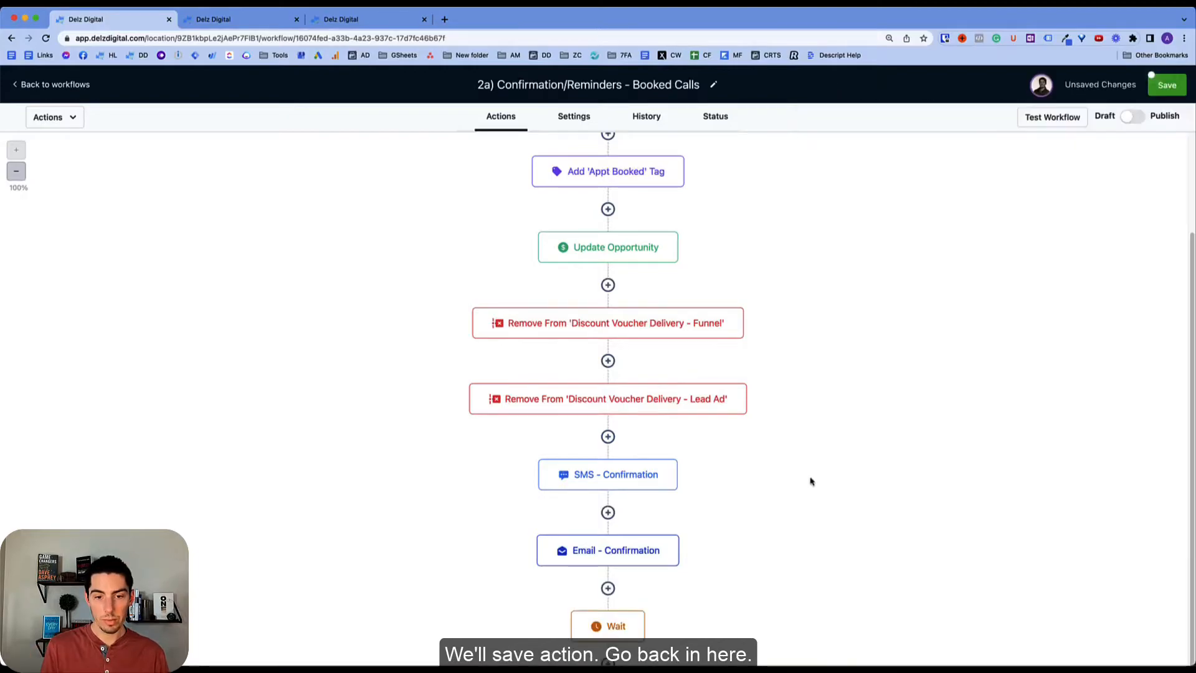
Step: Rename the wait action as "Wait 2 days before" and save it
click(607, 626)
click(841, 170)
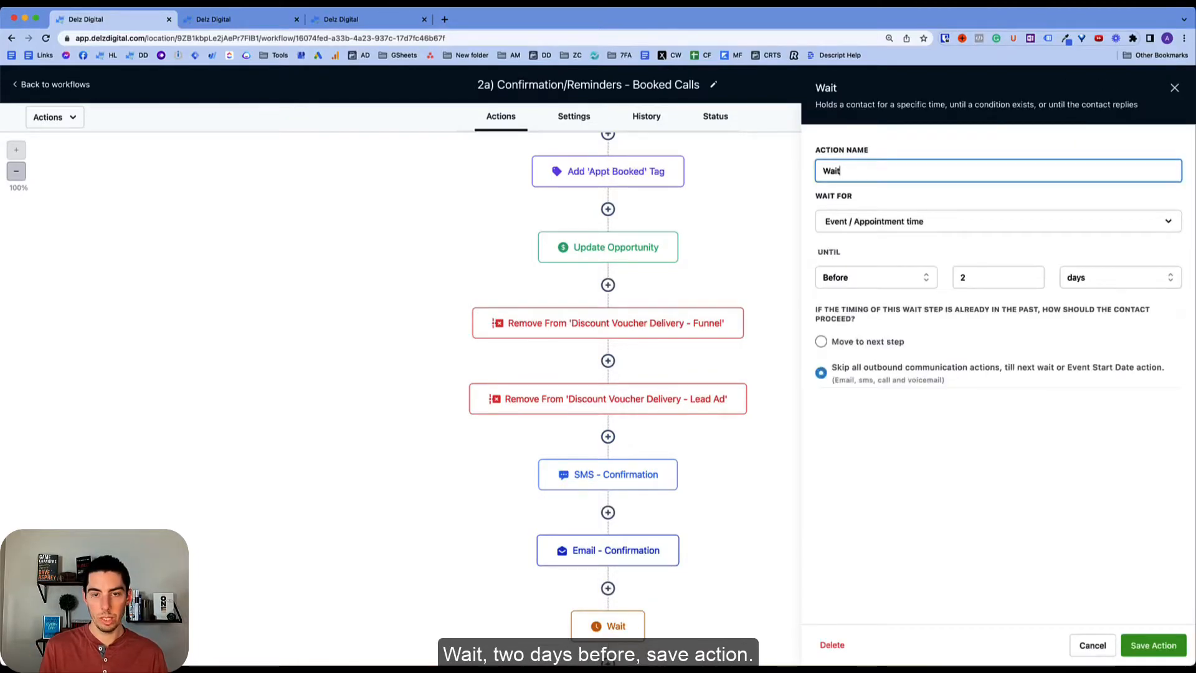
text(2 Days Before)
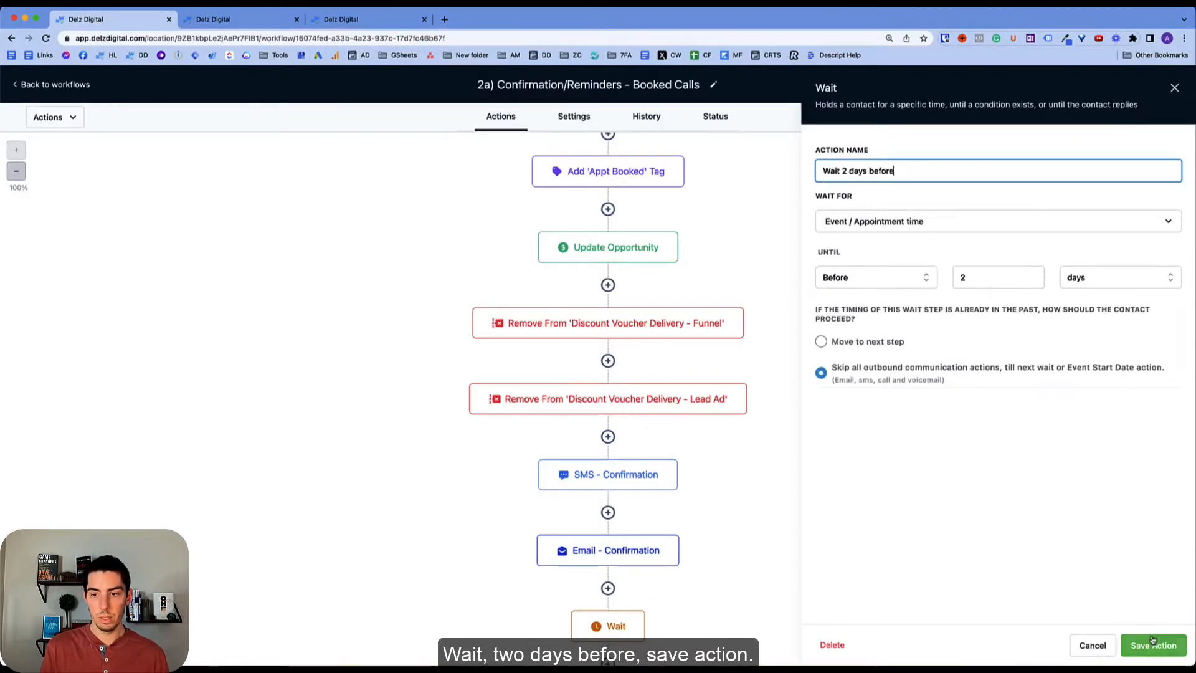
click(1153, 645)
Step: Add a Send Email action after the wait, named "Email 2 day before reminder", with the subject "🚨Appointment Reminder"
scroll(753, 439, down, 2)
click(608, 588)
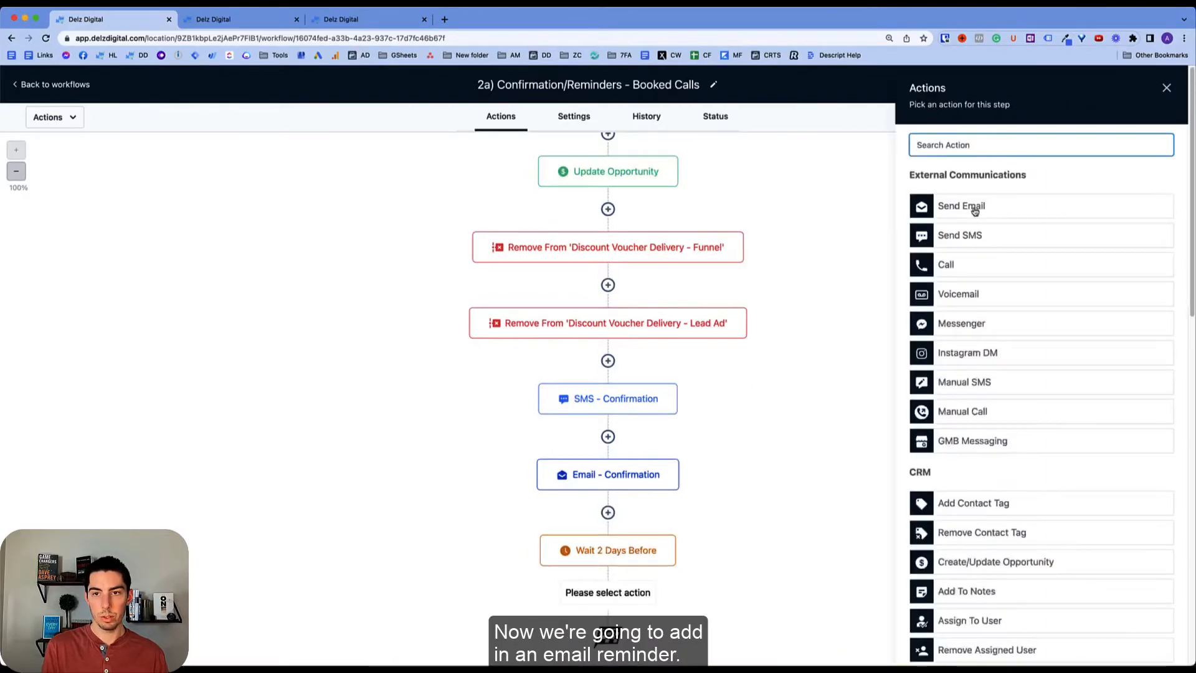
click(946, 209)
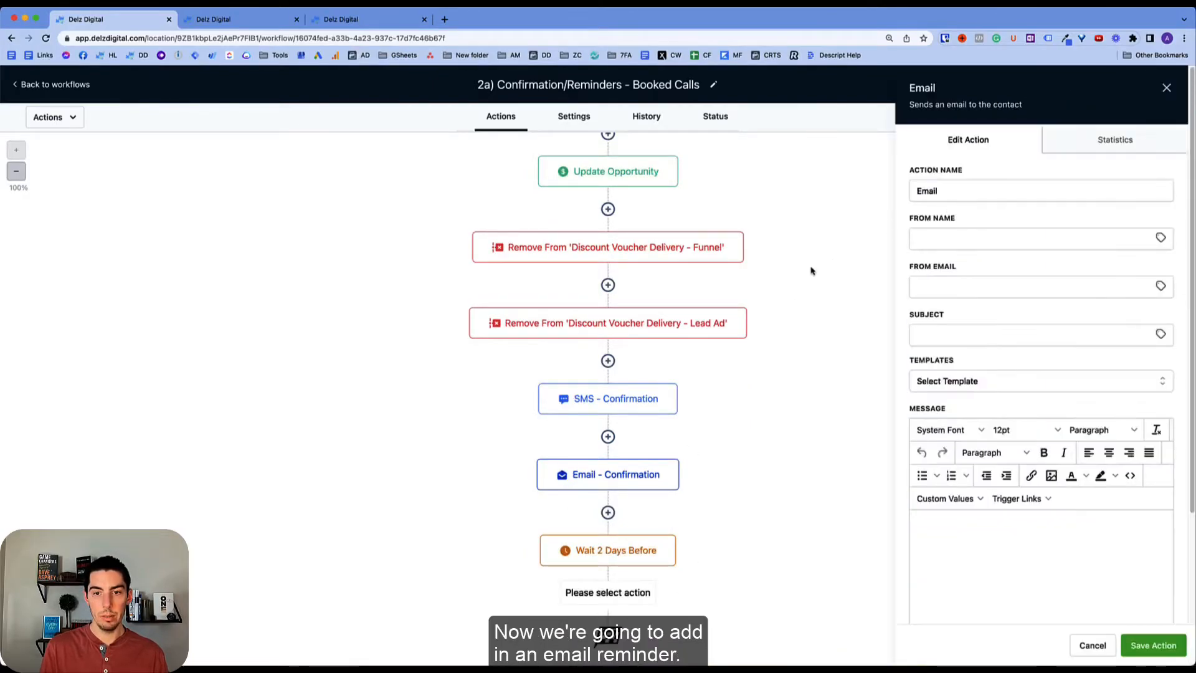
click(950, 188)
text(2 day befoe)
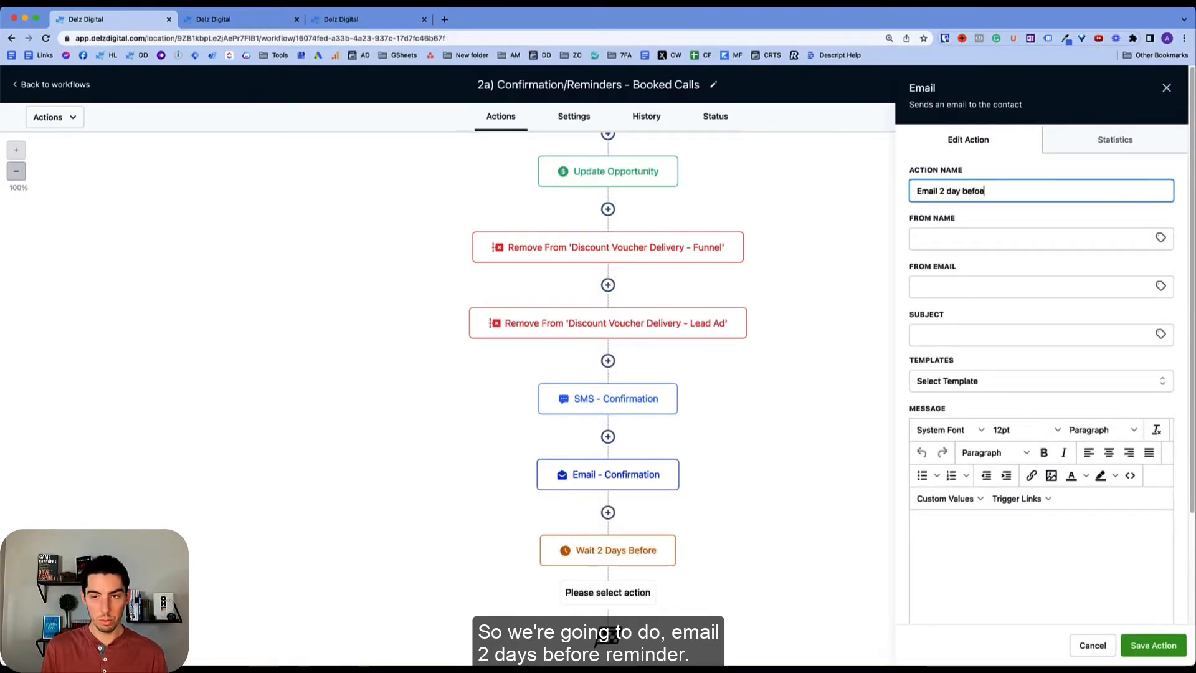
text(re reminder)
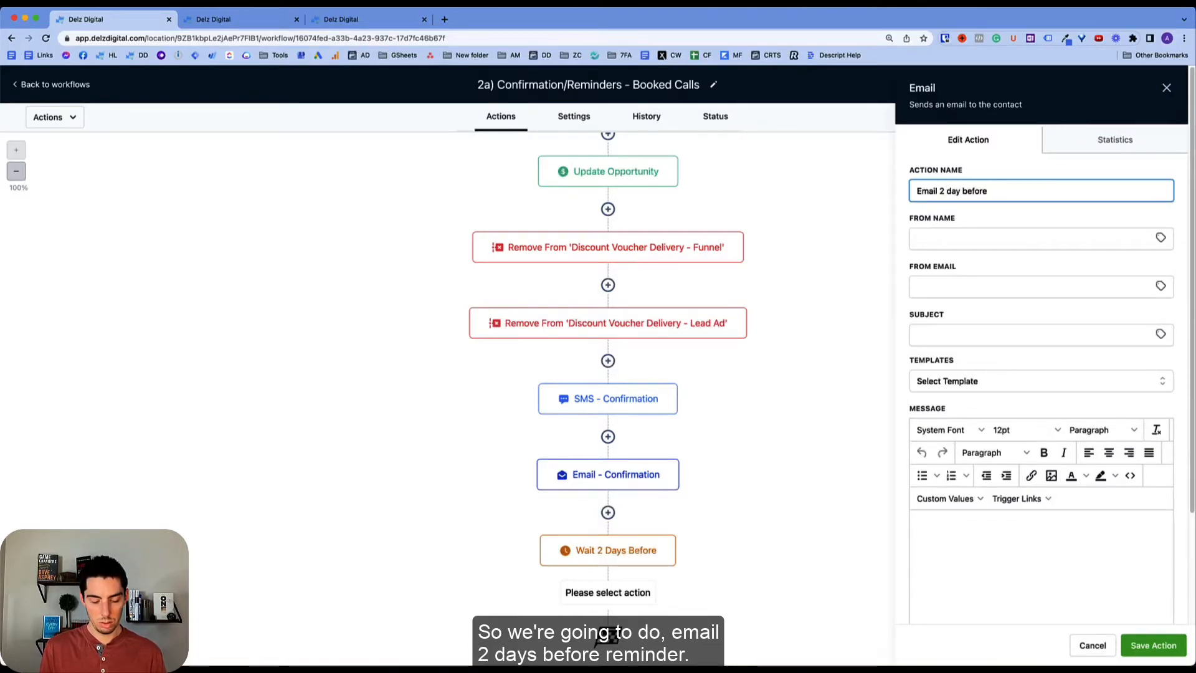
click(933, 335)
text(🚨Appointment Reminder)
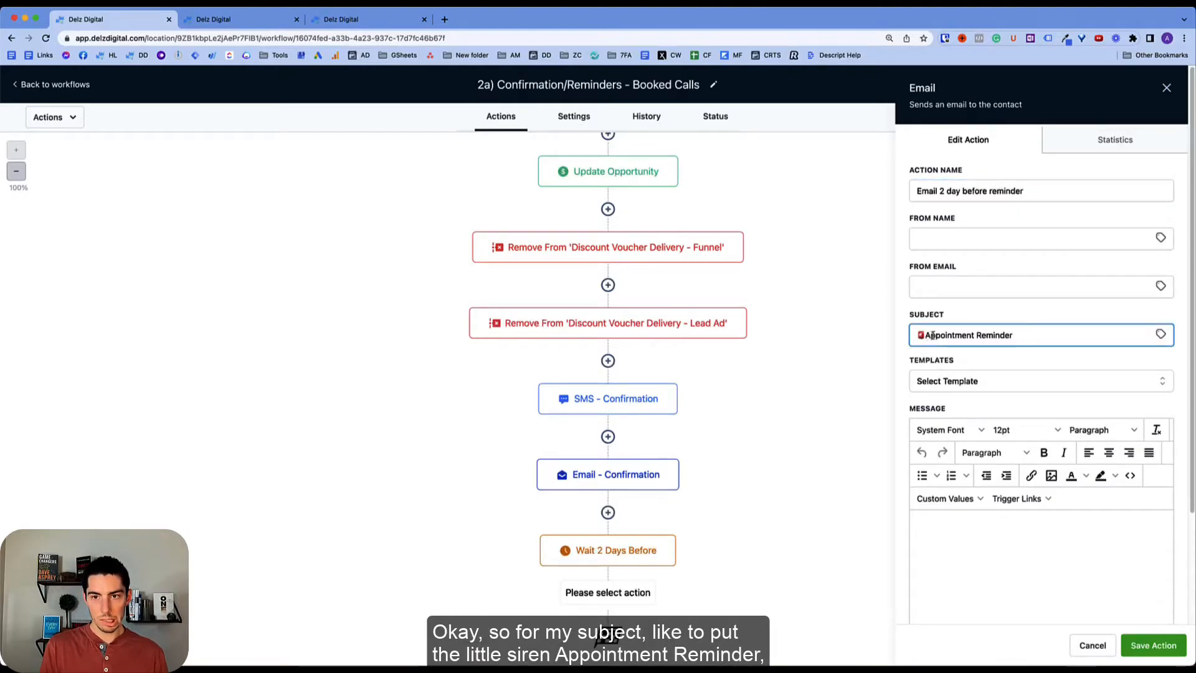
Step: Paste the prepared appointment reminder wording, with the address placeholders and the Reschedule and Cancel links, into the email's message and review it
scroll(1041, 436, down, 3)
click(953, 390)
key(super+v)
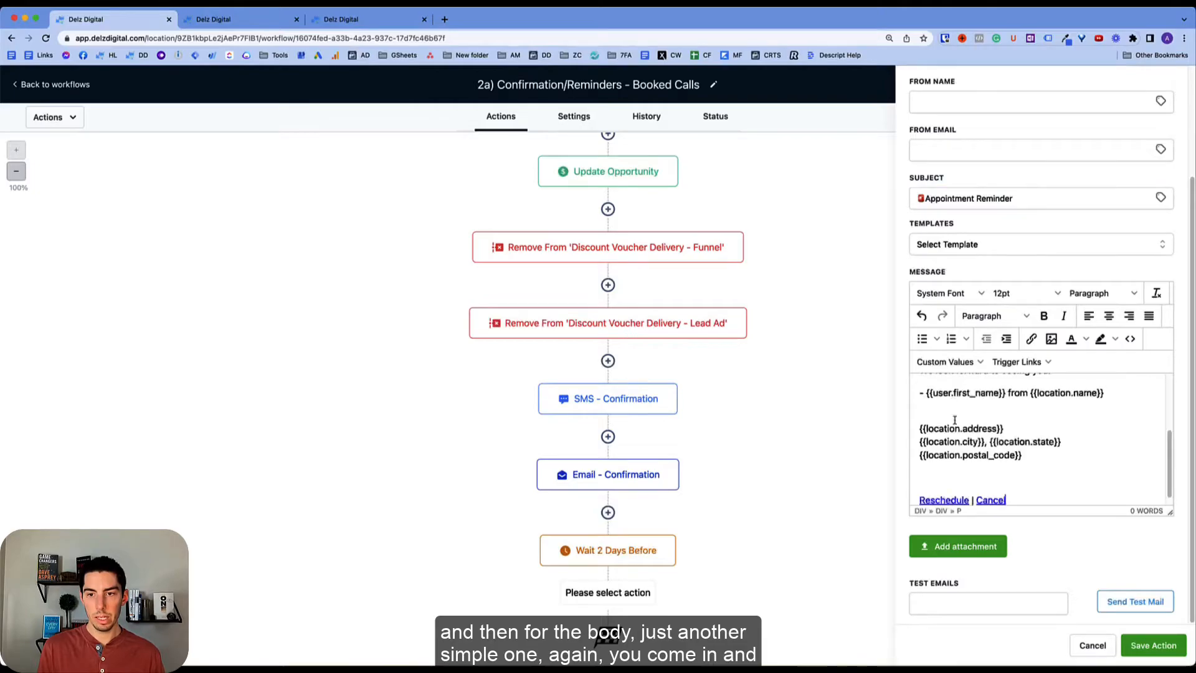
scroll(991, 423, up, 3)
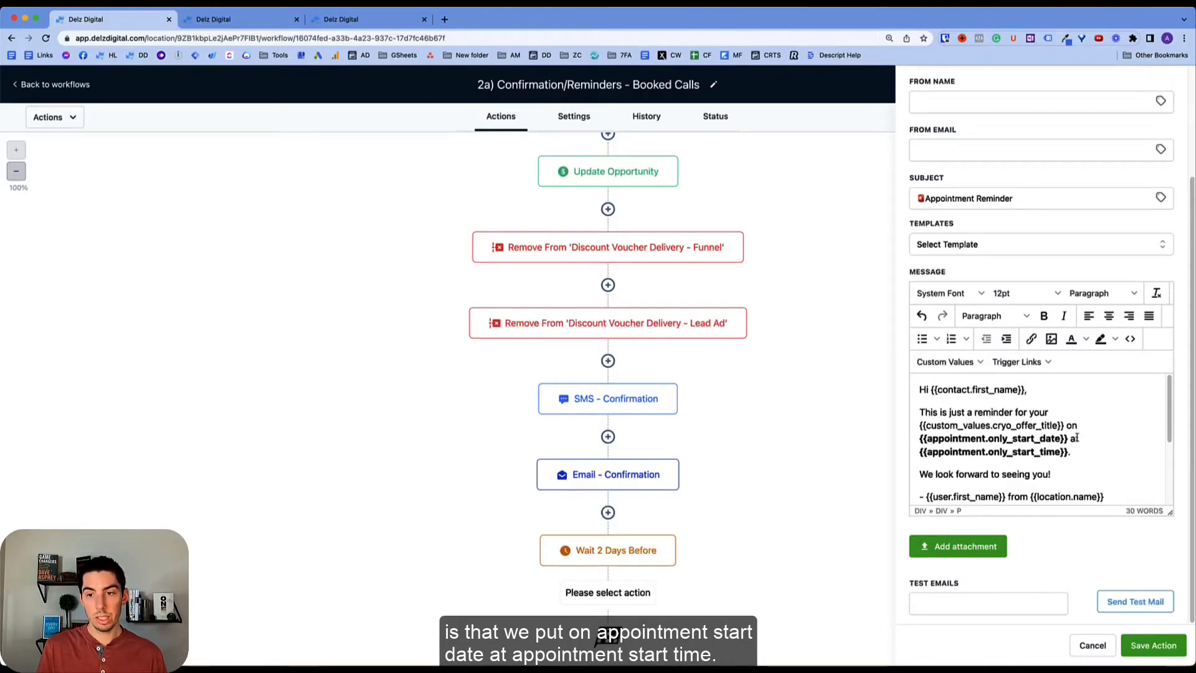
scroll(1042, 456, down, 2)
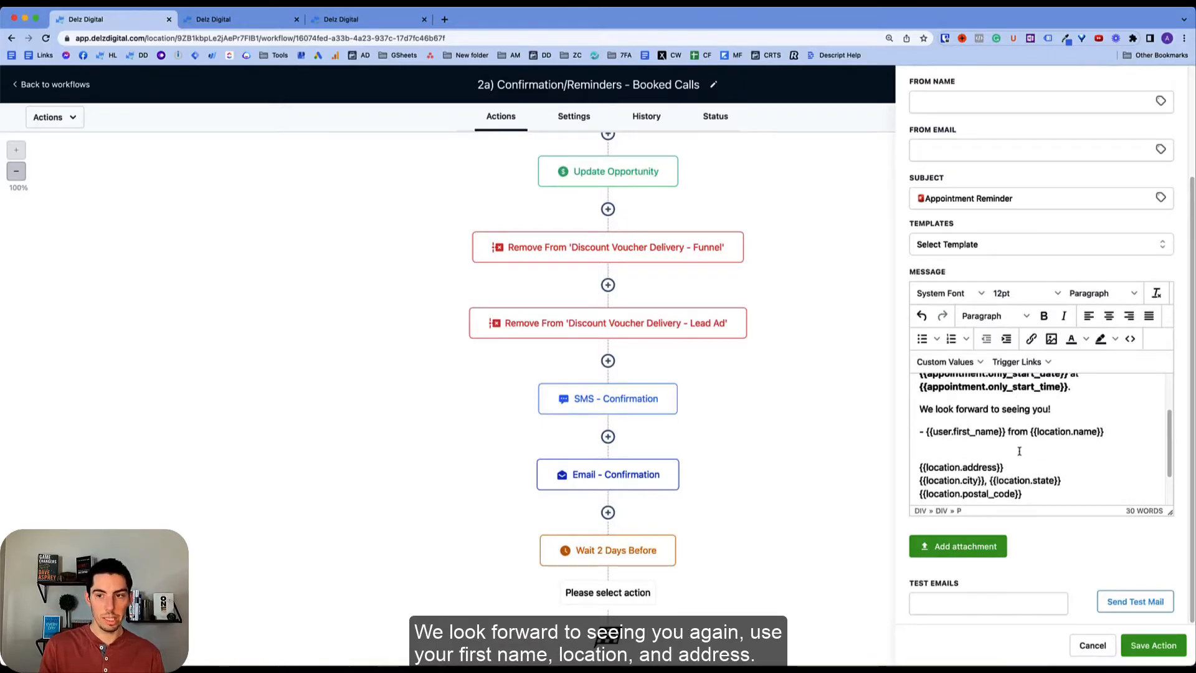
scroll(991, 480, down, 2)
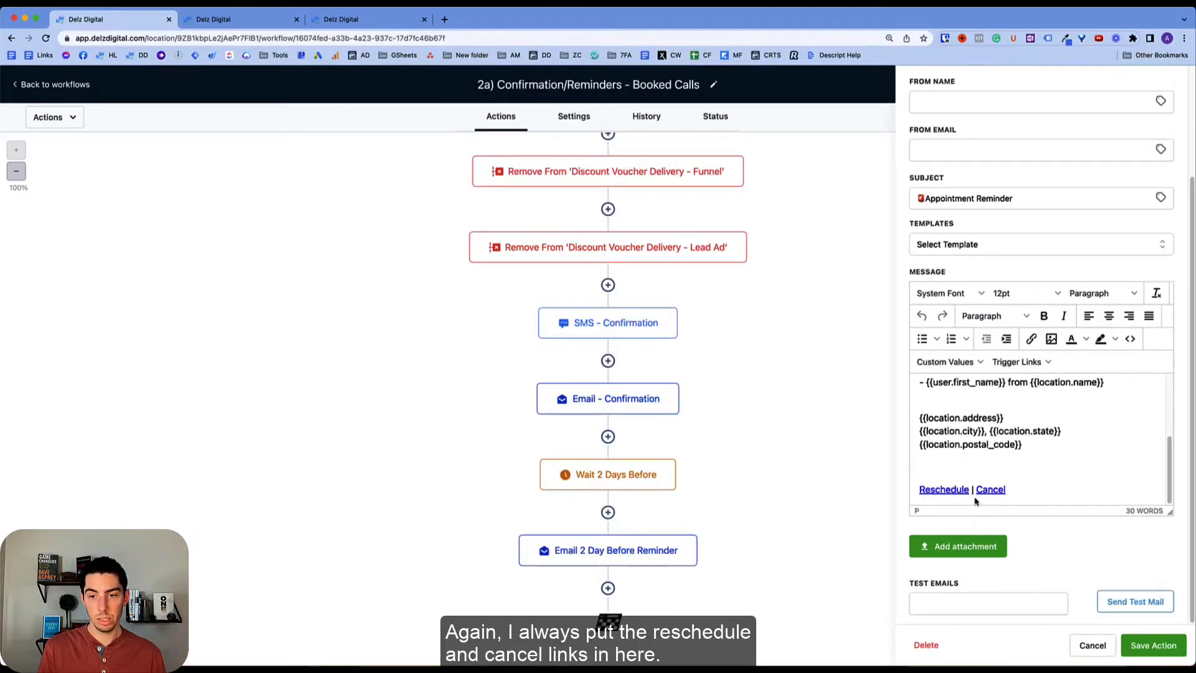
Step: Insert the Appointment Cancellation Link custom value on the blank line above the Reschedule and Cancel links
click(951, 489)
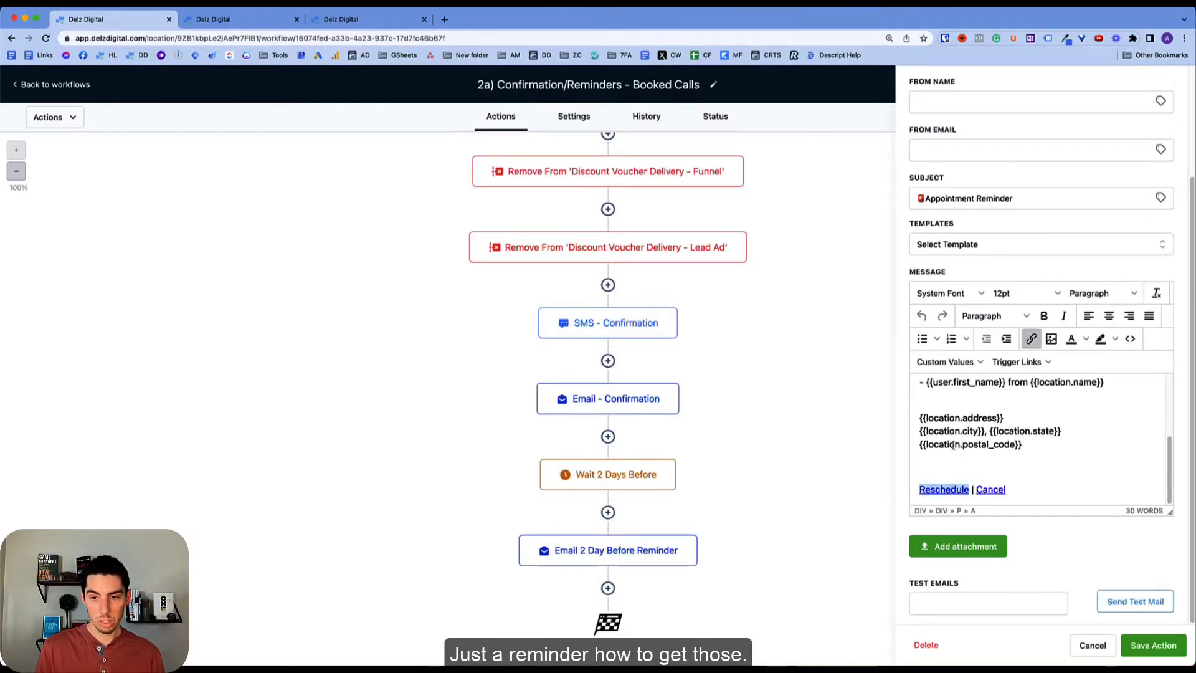
click(933, 471)
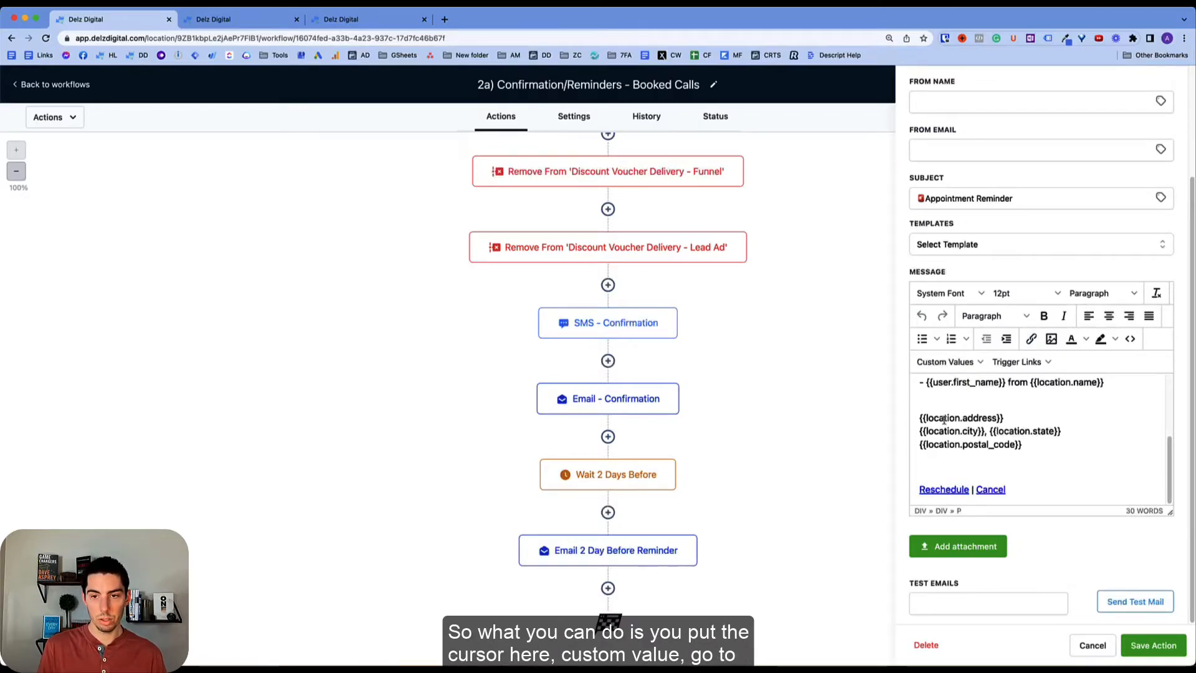
click(947, 362)
mouse_move(970, 429)
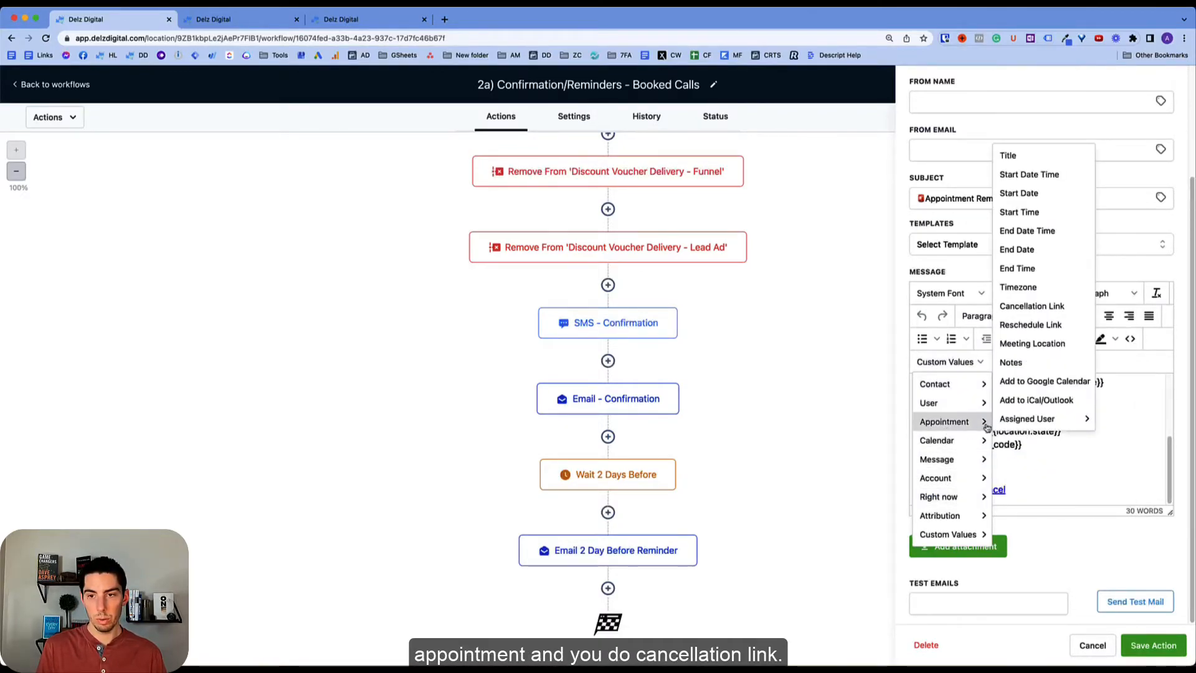
click(1031, 306)
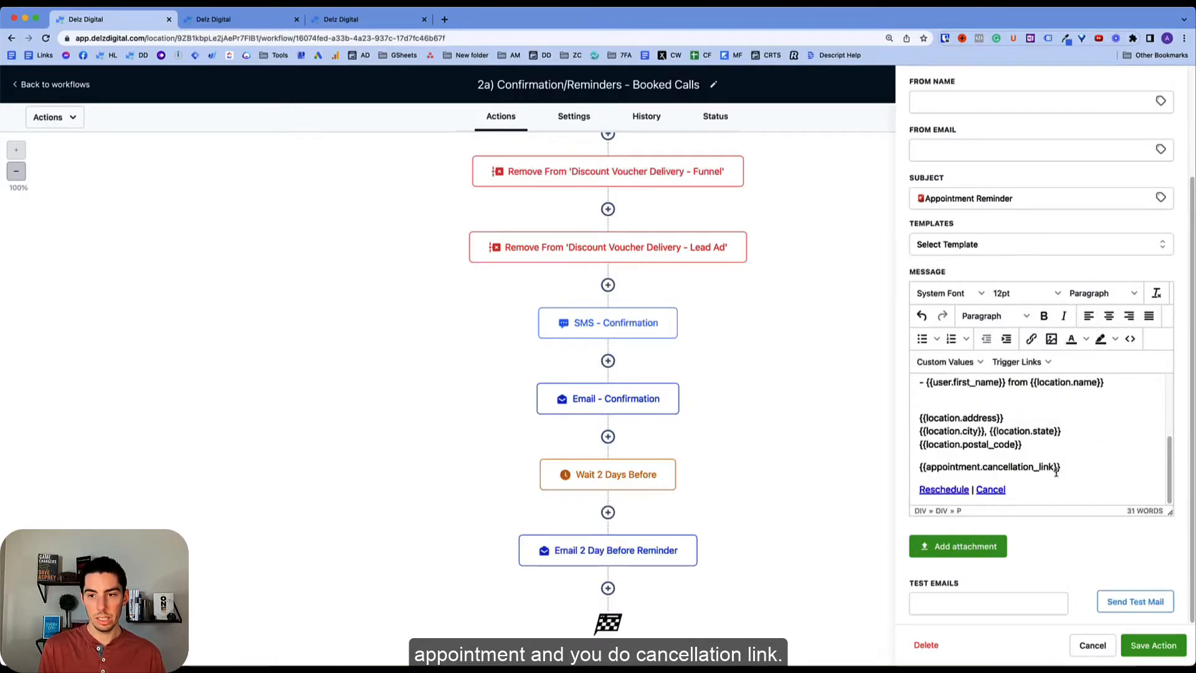
Step: Turn the inserted {{appointment.cancellation_link}} value into a hyperlink with that value as URL and "Cancel" as display text
drag(1061, 468, 915, 475)
key(super+c)
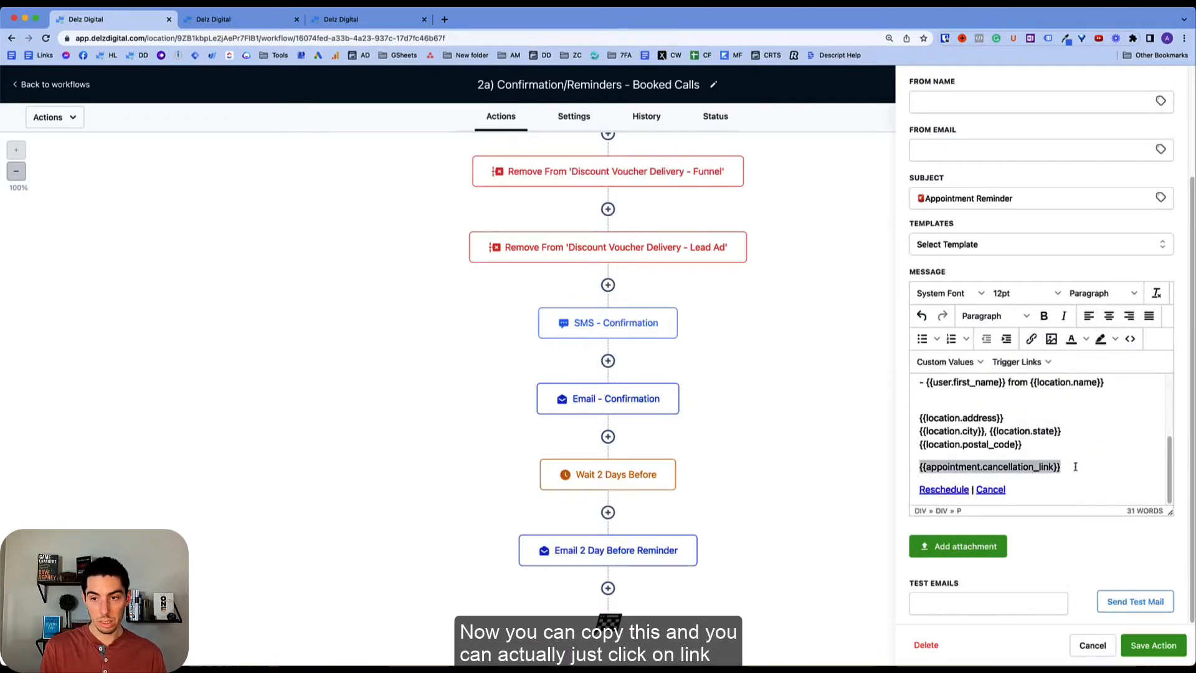
click(1031, 340)
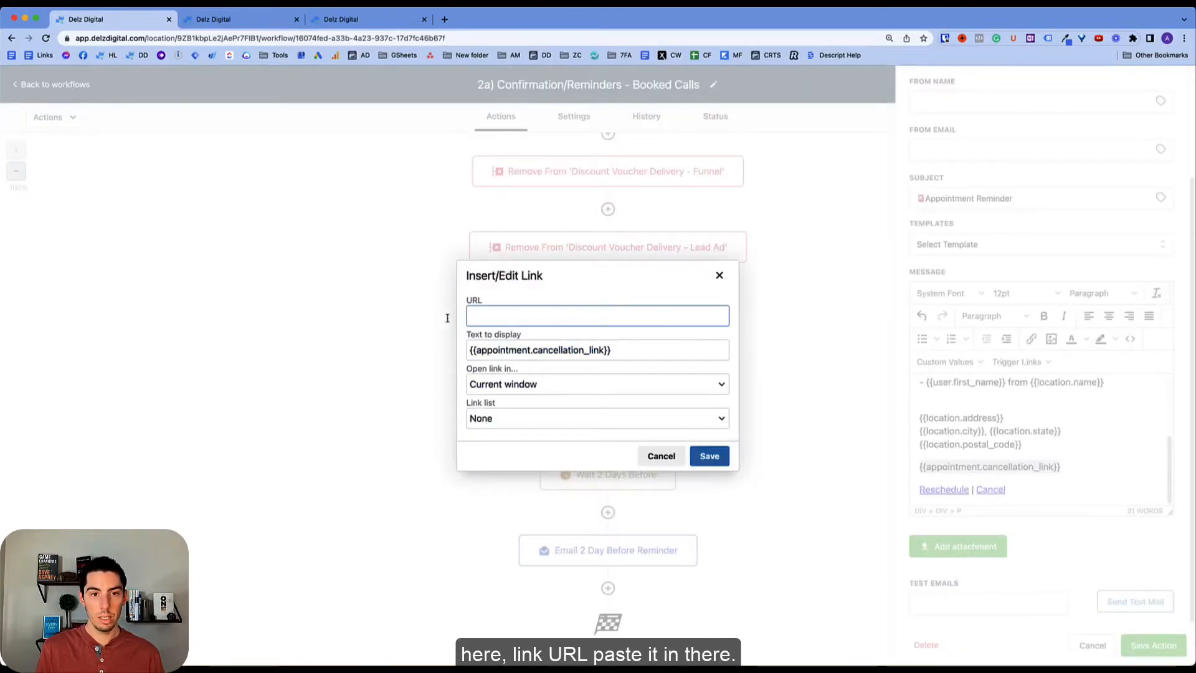
key(super+v)
drag(643, 350, 425, 357)
text(Cancel)
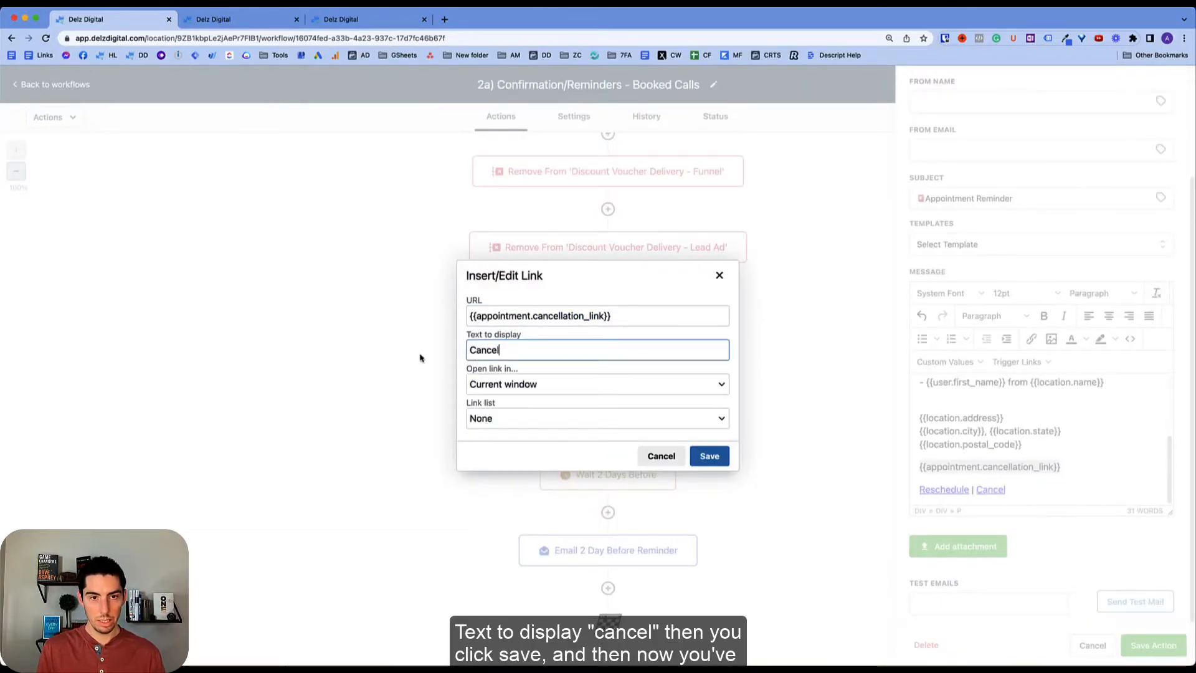
key(Return)
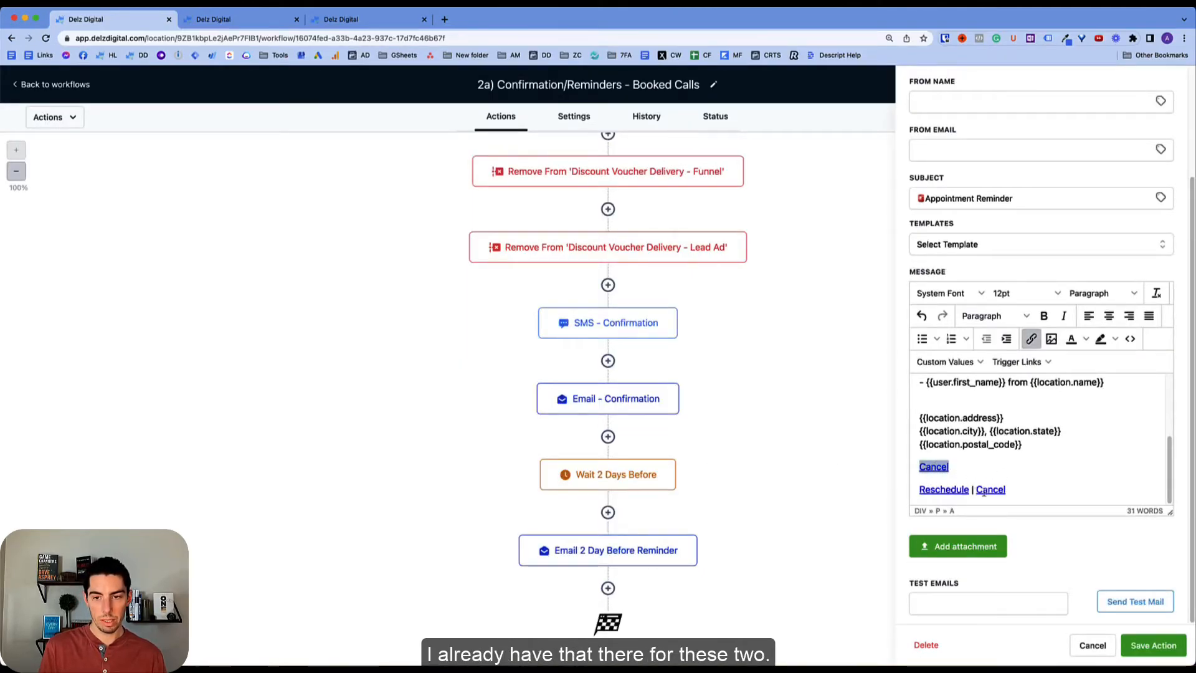
Step: Delete the extra Cancel link above the Reschedule and Cancel links and save the reminder email action
key(BackSpace)
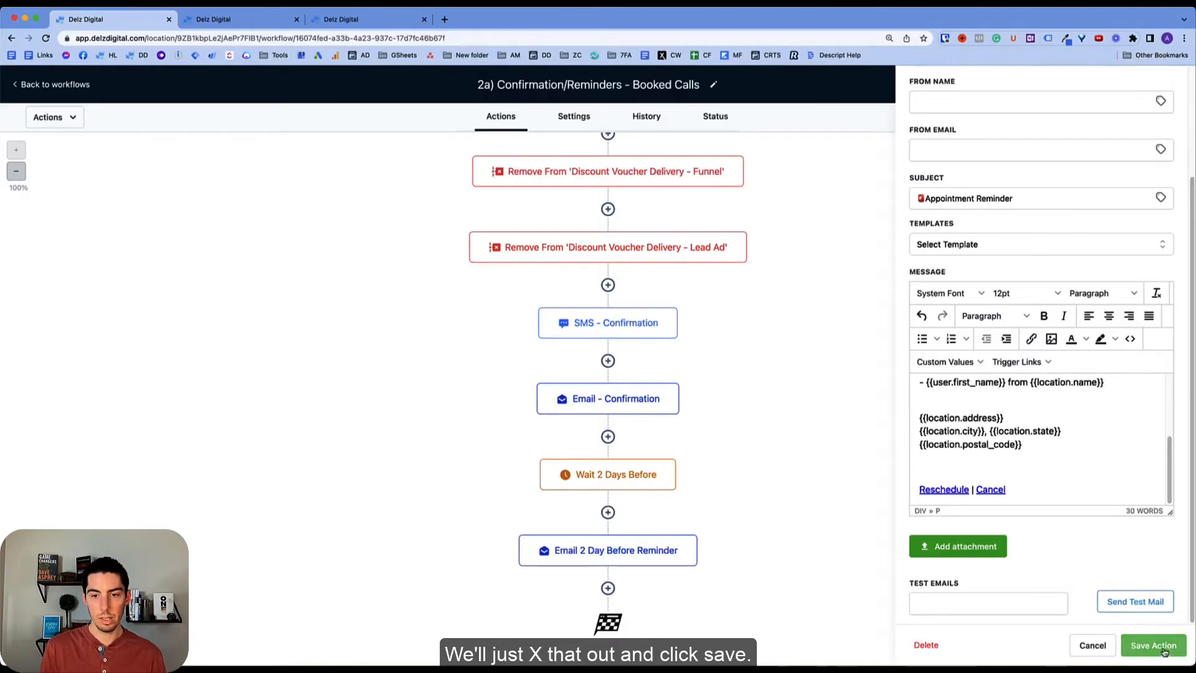
click(1164, 648)
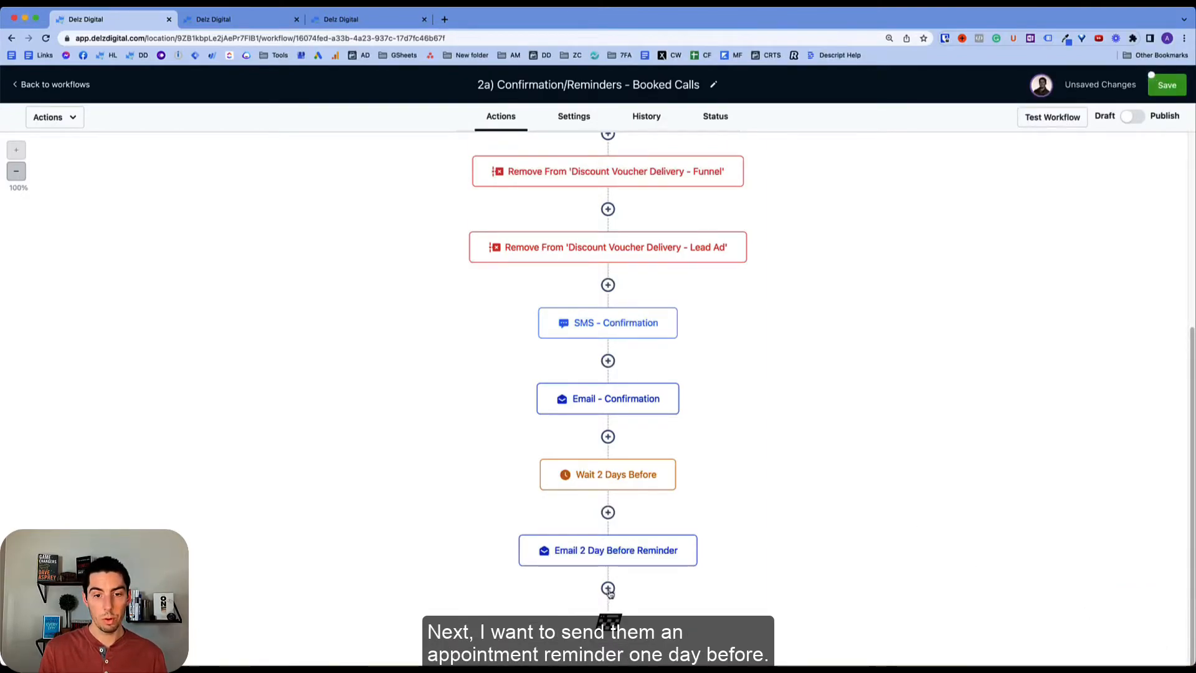
Step: Add a Wait action after Email 2 Day Before Reminder and make it wait for Event / Appointment time
click(608, 589)
scroll(974, 526, down, 12)
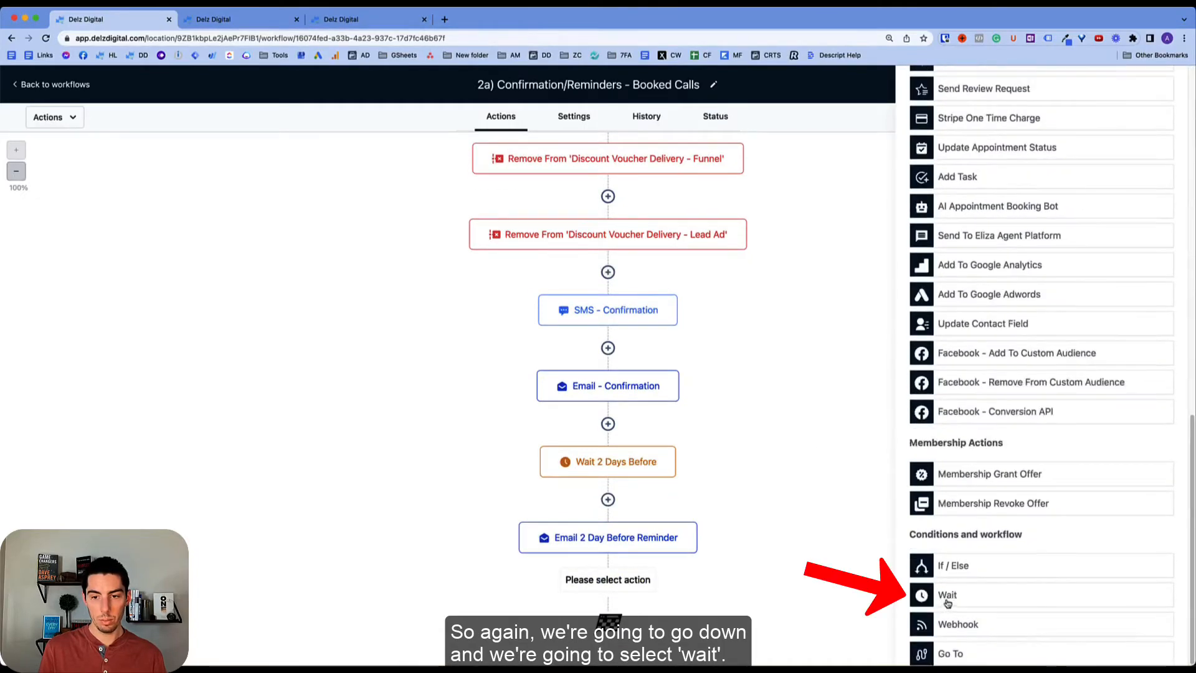
click(942, 592)
click(865, 223)
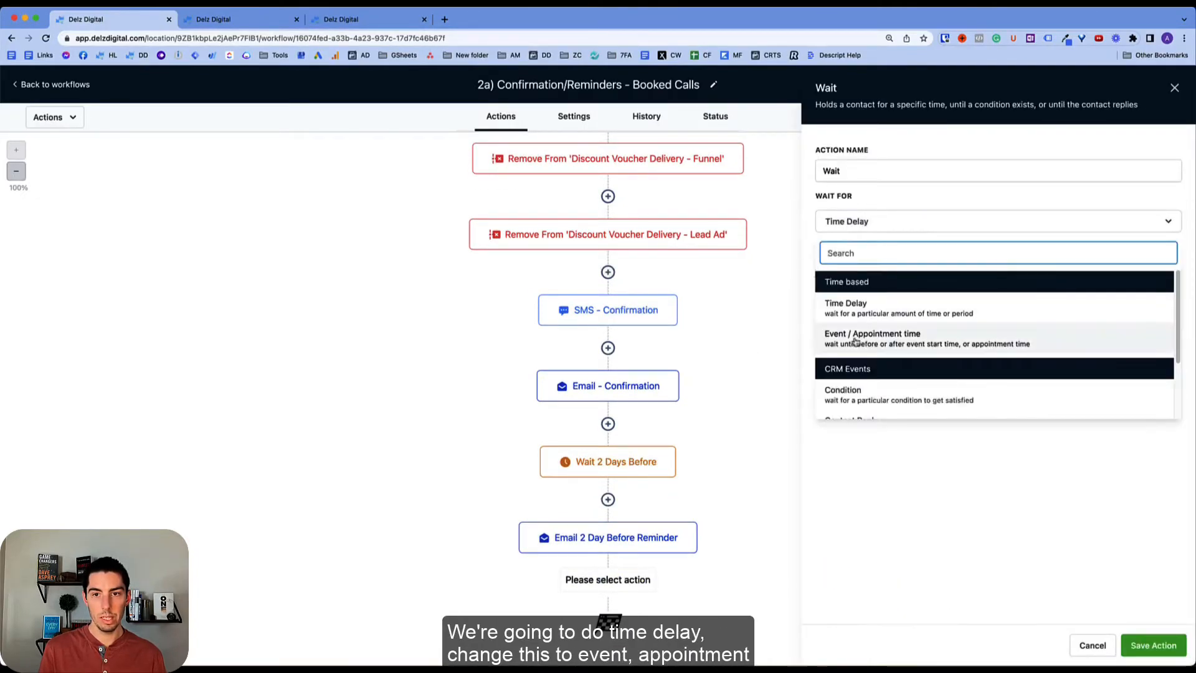
click(857, 344)
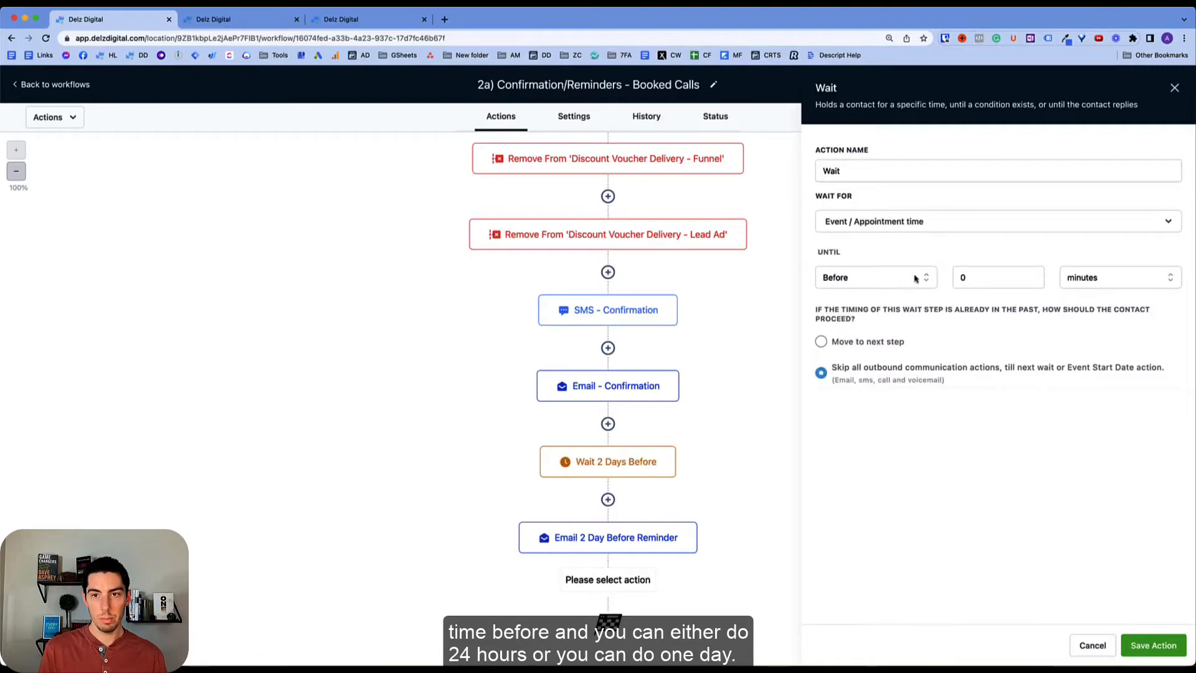
Step: Set the wait to 24 hours before the appointment and save the action
click(1100, 279)
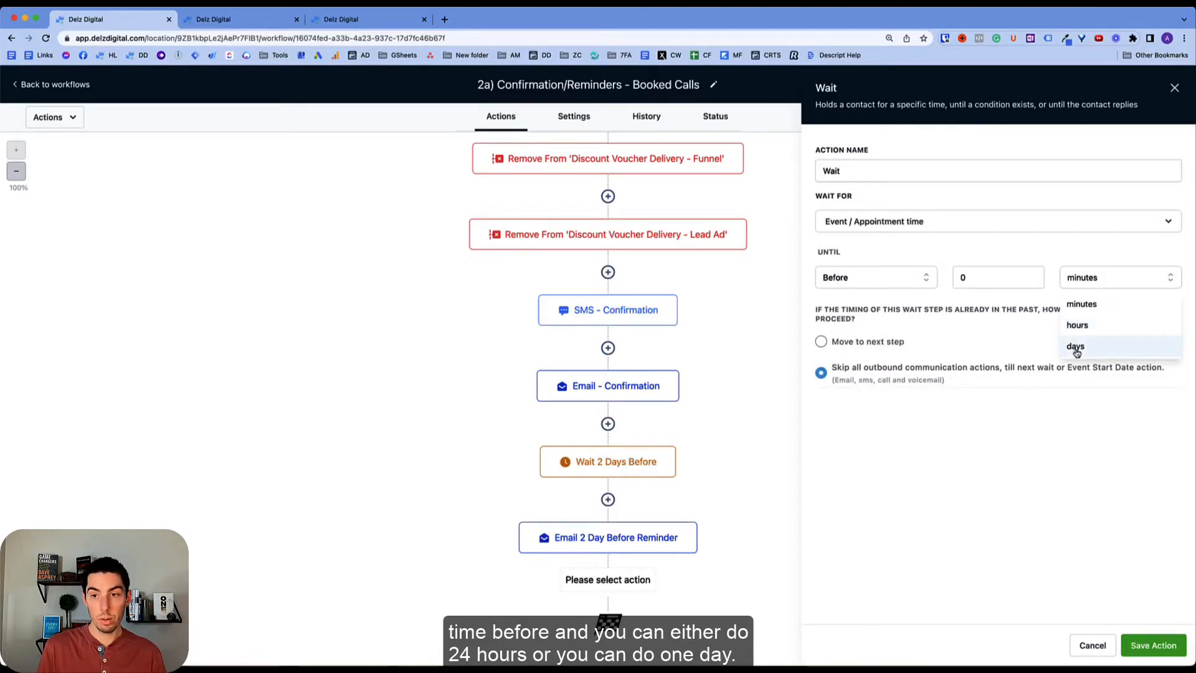
click(1077, 326)
click(997, 277)
key(BackSpace)
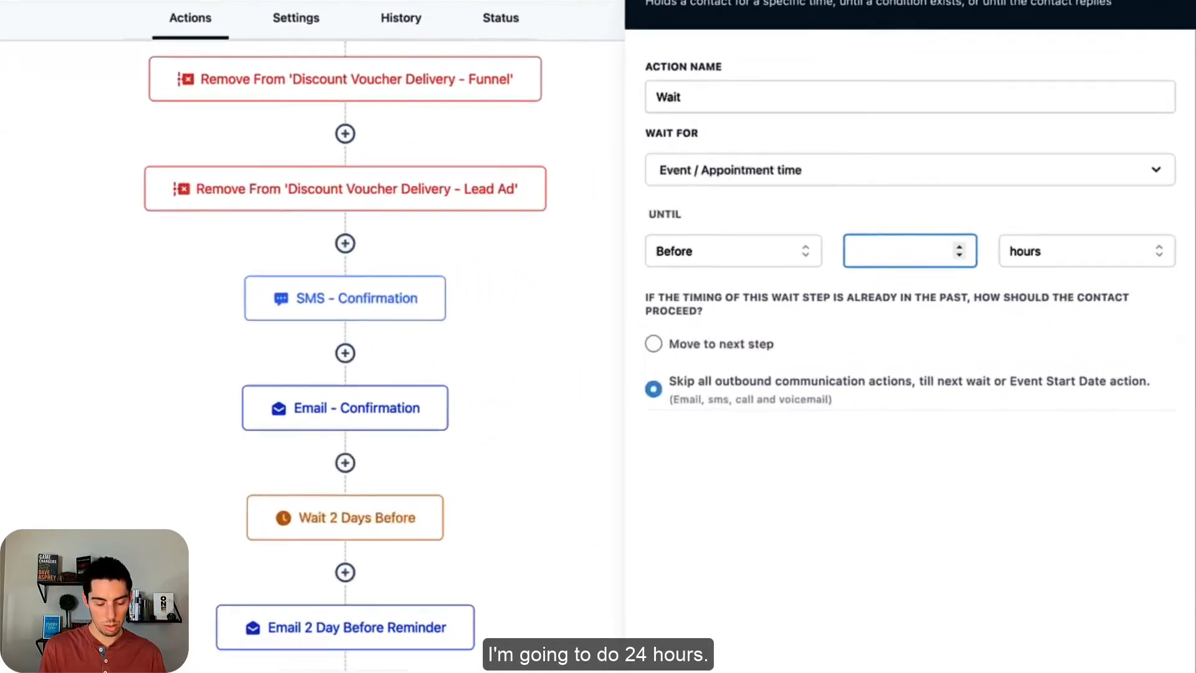
text(24)
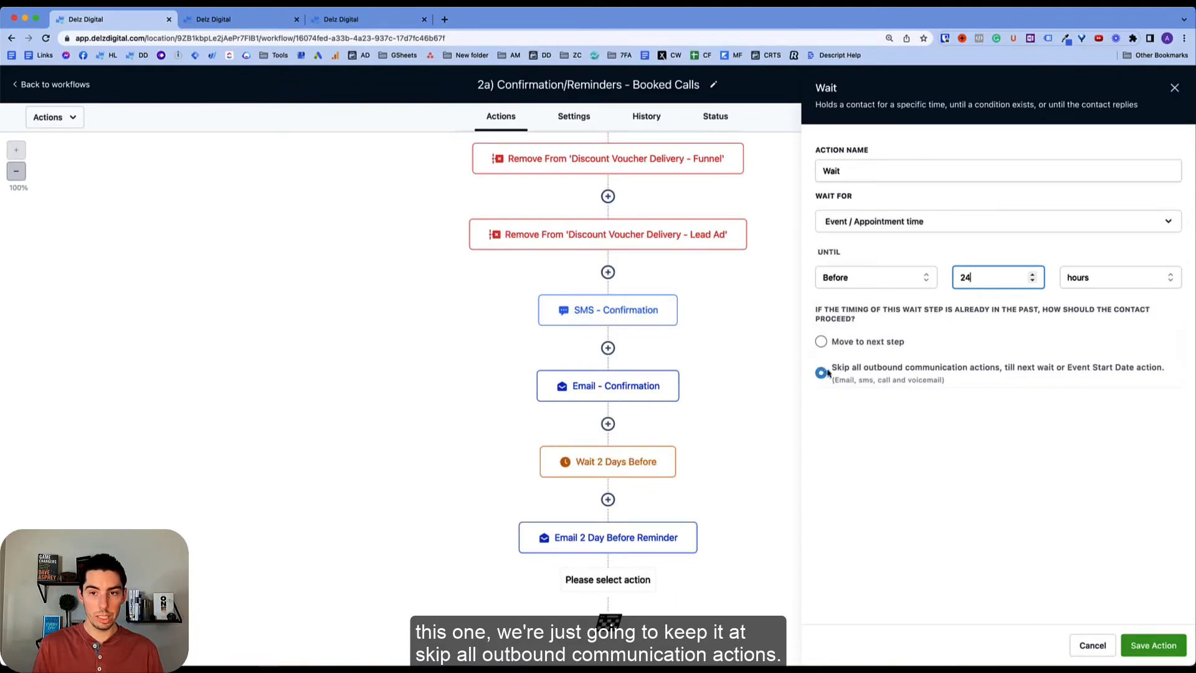
click(1153, 645)
Step: Rename the new wait action as "Wait 24 hrs before" and save it
click(860, 166)
text(24 hrs before)
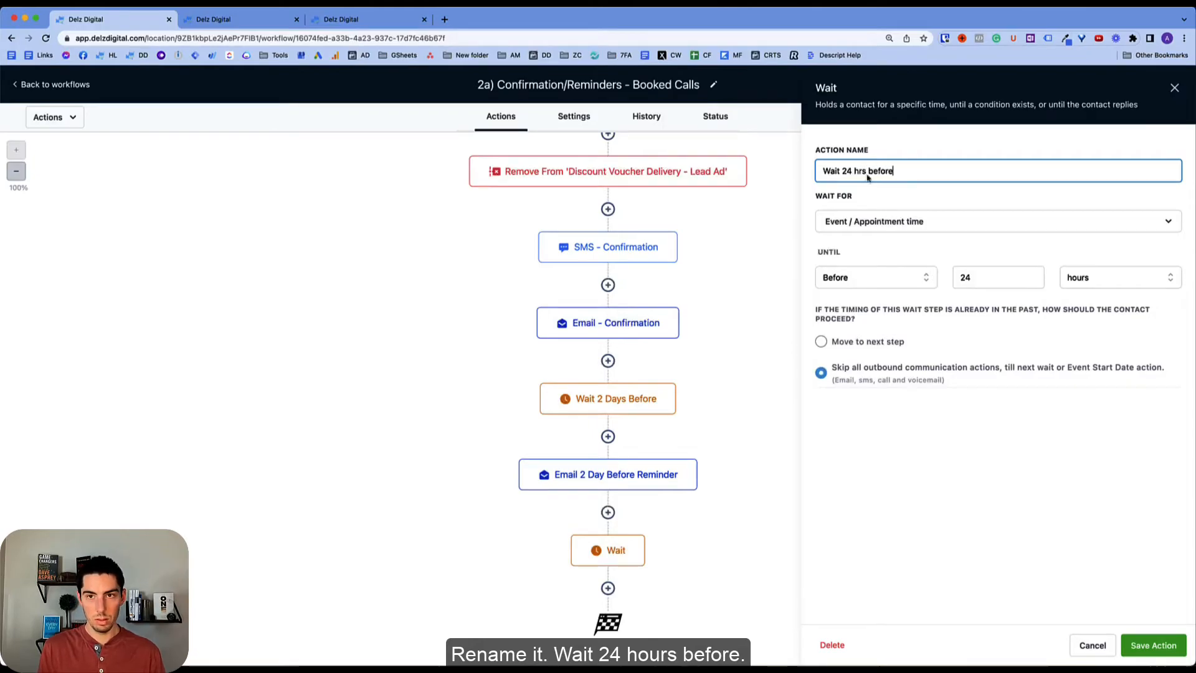
click(1146, 643)
Step: Add and save an SMS action named "SMS 24hr before" reminding the contact of tomorrow's {{custom_values.cryo_offer_title}} at {{appointment.only_start_time}}, signed {{user.first_name}}
click(609, 589)
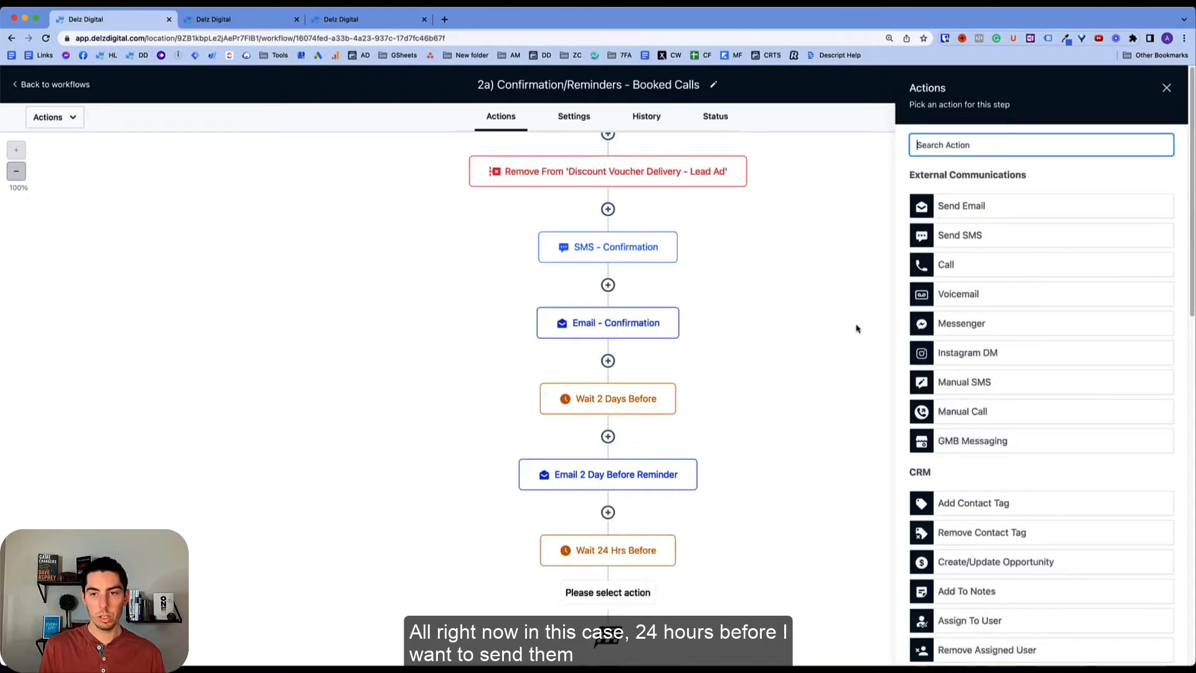
click(960, 236)
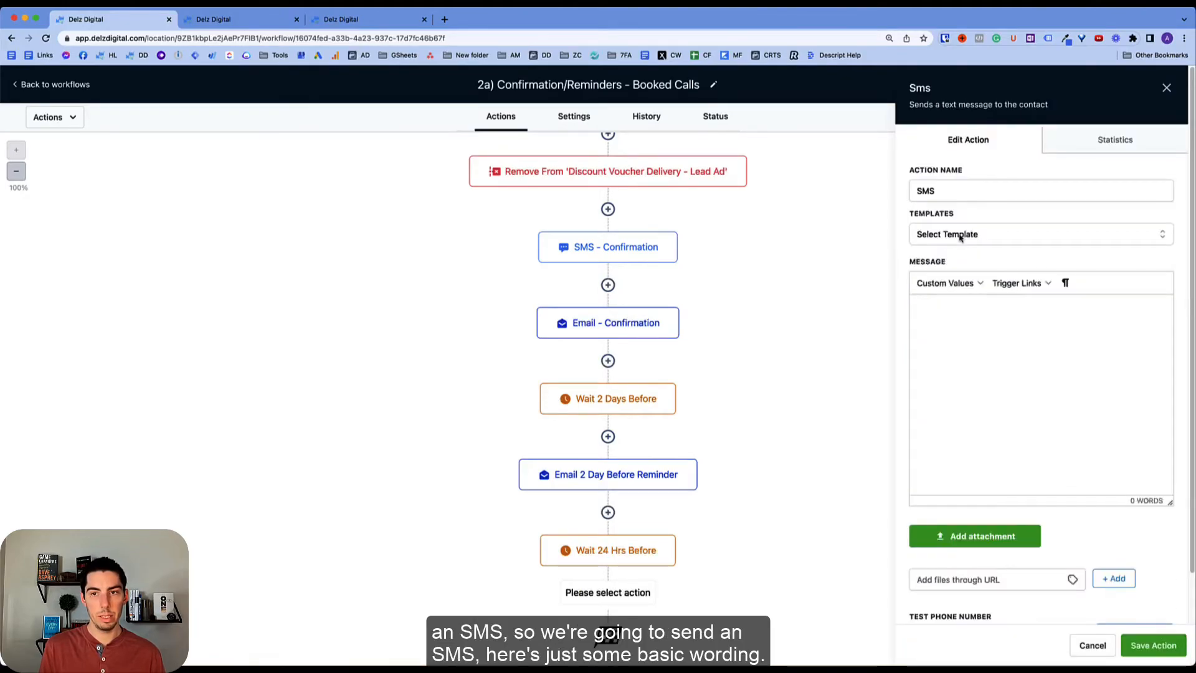
text(Hi {{contact.first_name}}, I want to reminder you about your {{custom_values.cryo_offer_title}} tomorrow at {{appointment.only_start_time}}.  {{user.first_name}})
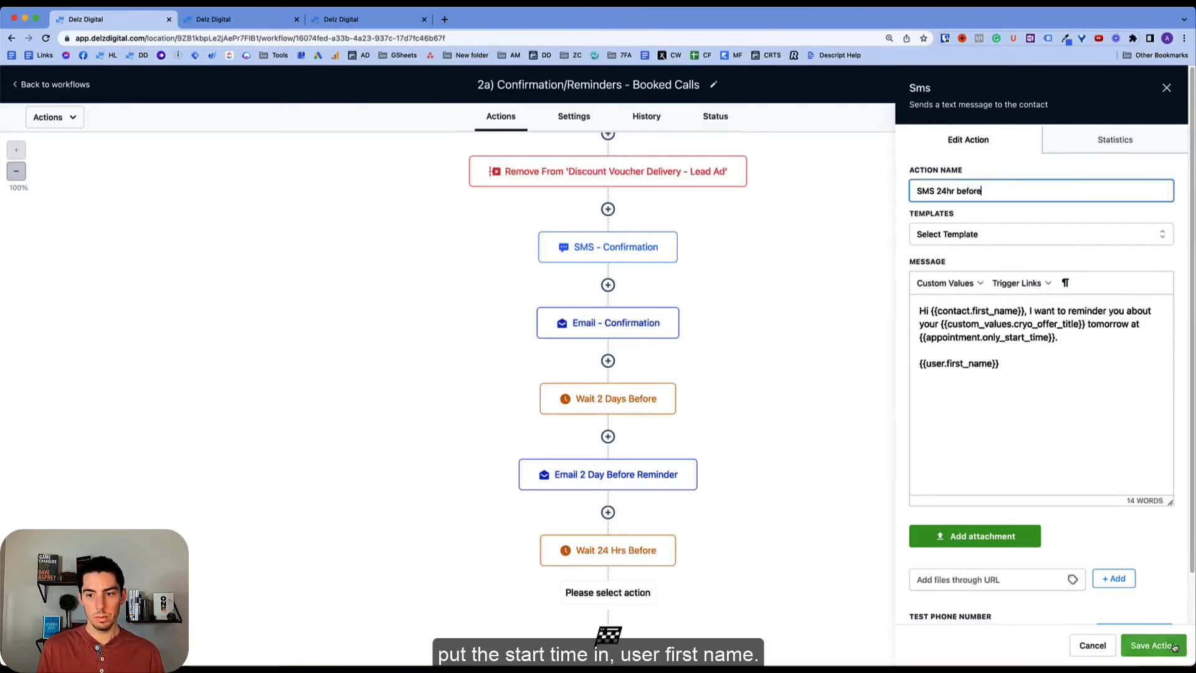
click(1153, 645)
scroll(609, 586, down, 1)
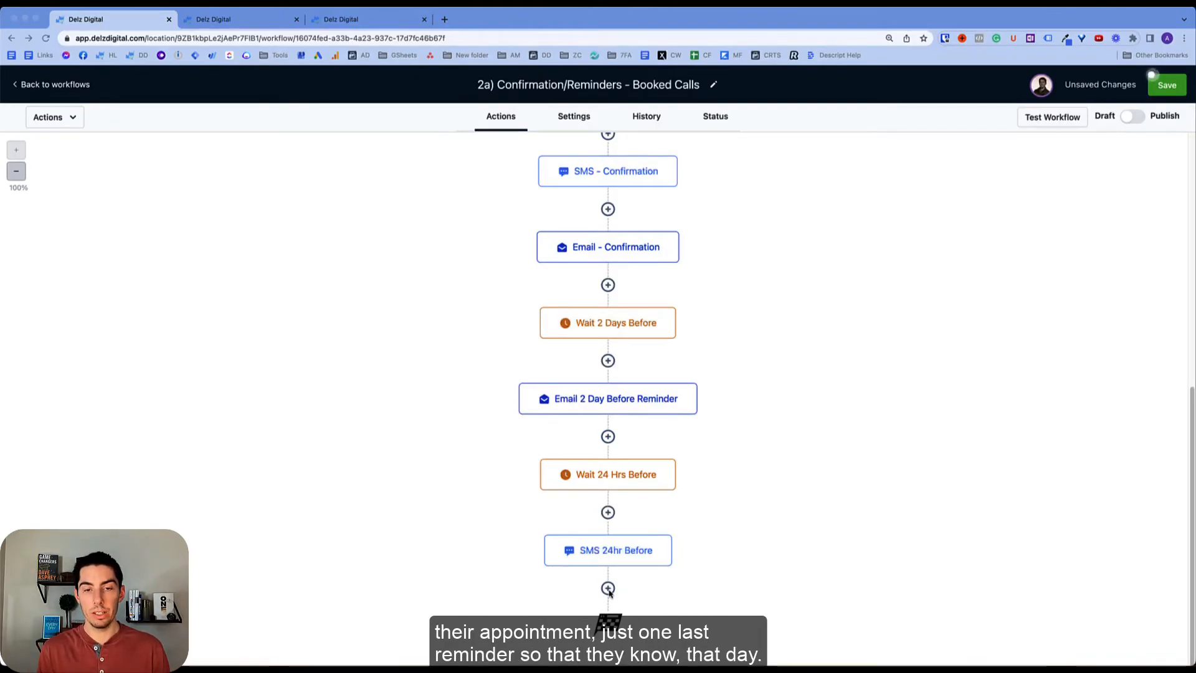
Step: Copy the Wait 24 Hrs Before action to the end of the workflow, after SMS 24hr Before
click(608, 588)
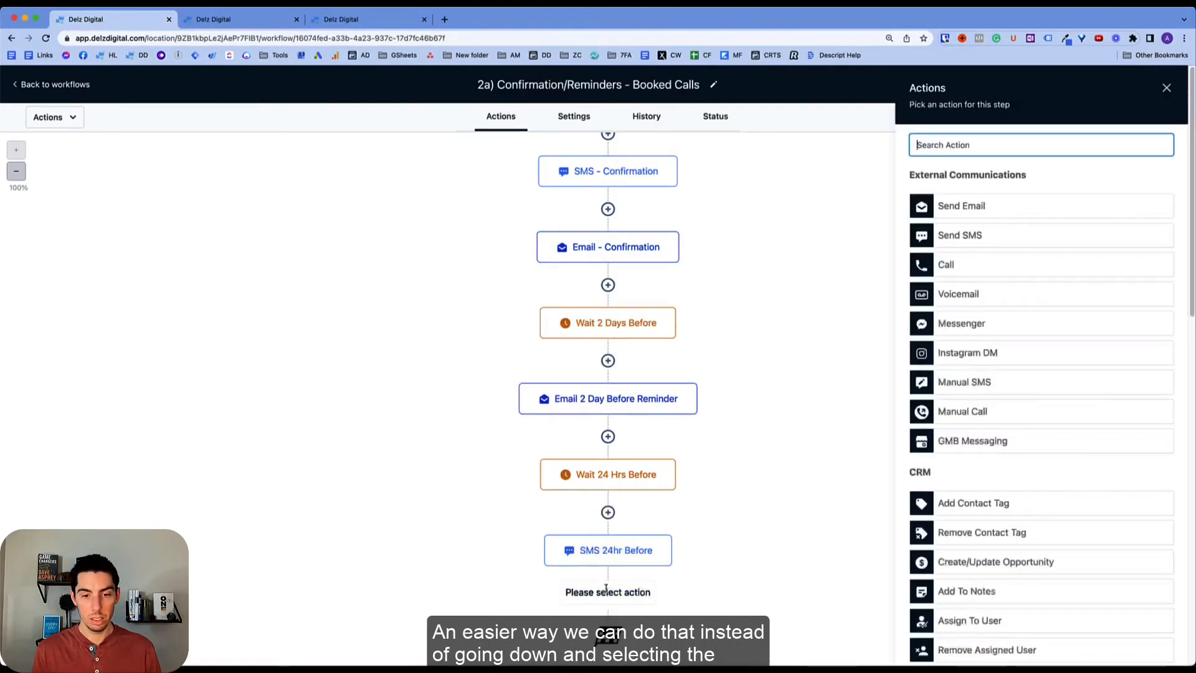
click(1172, 90)
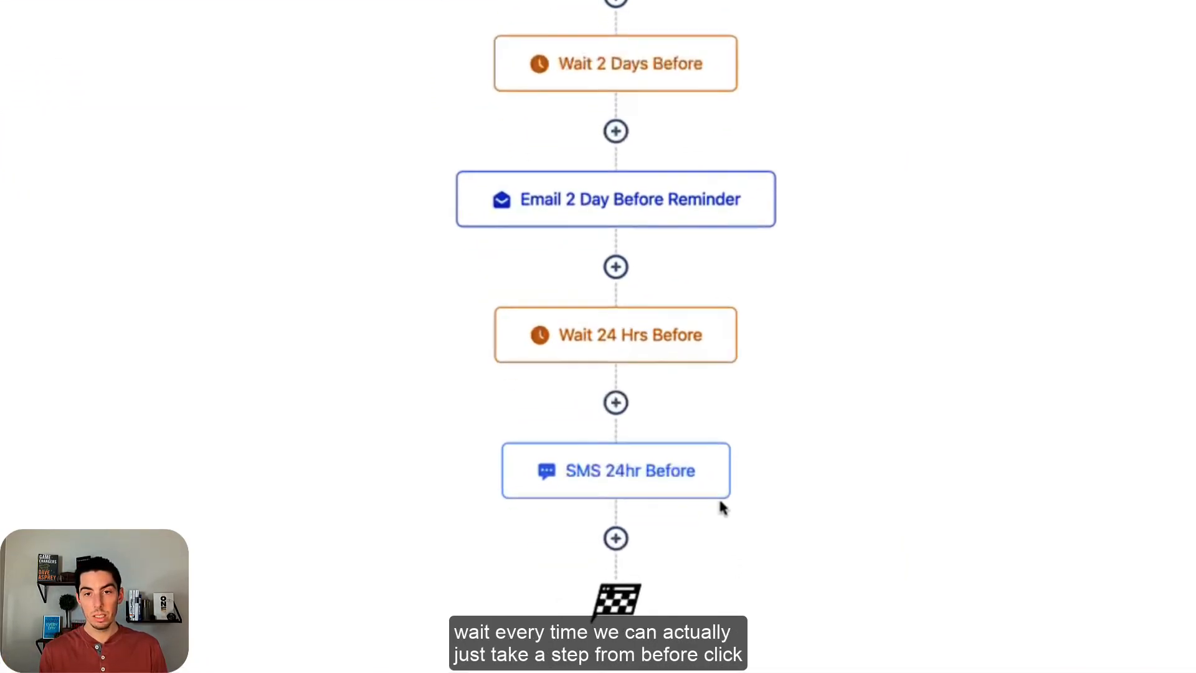
mouse_move(579, 353)
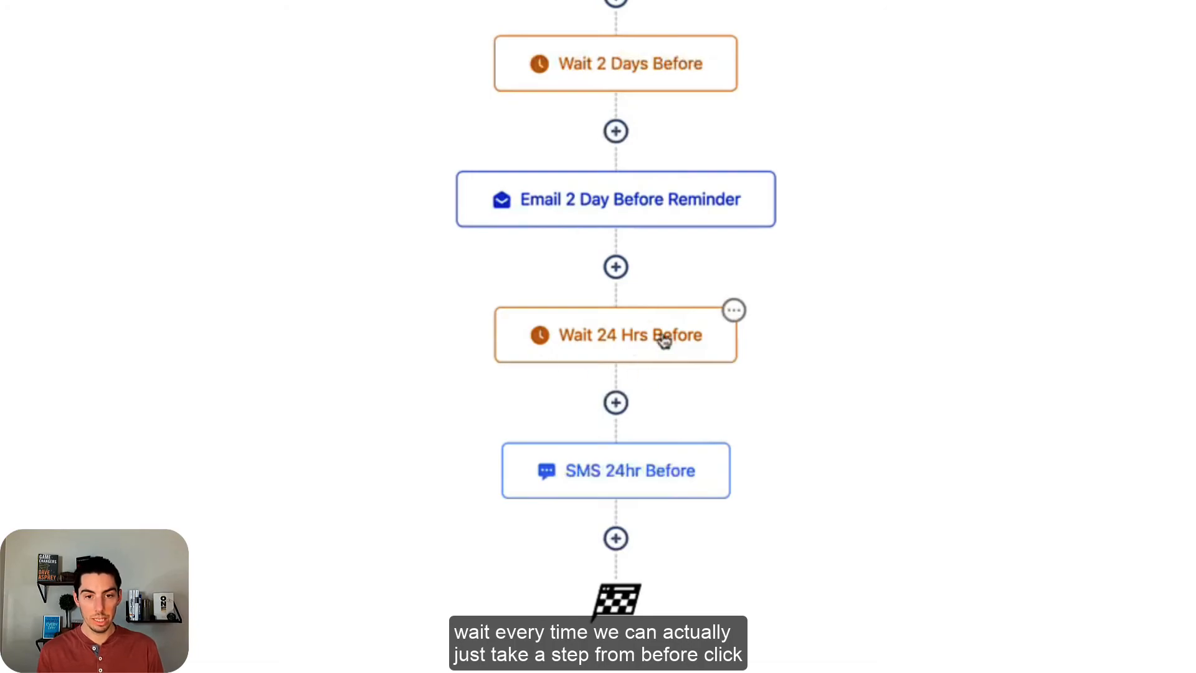
click(733, 310)
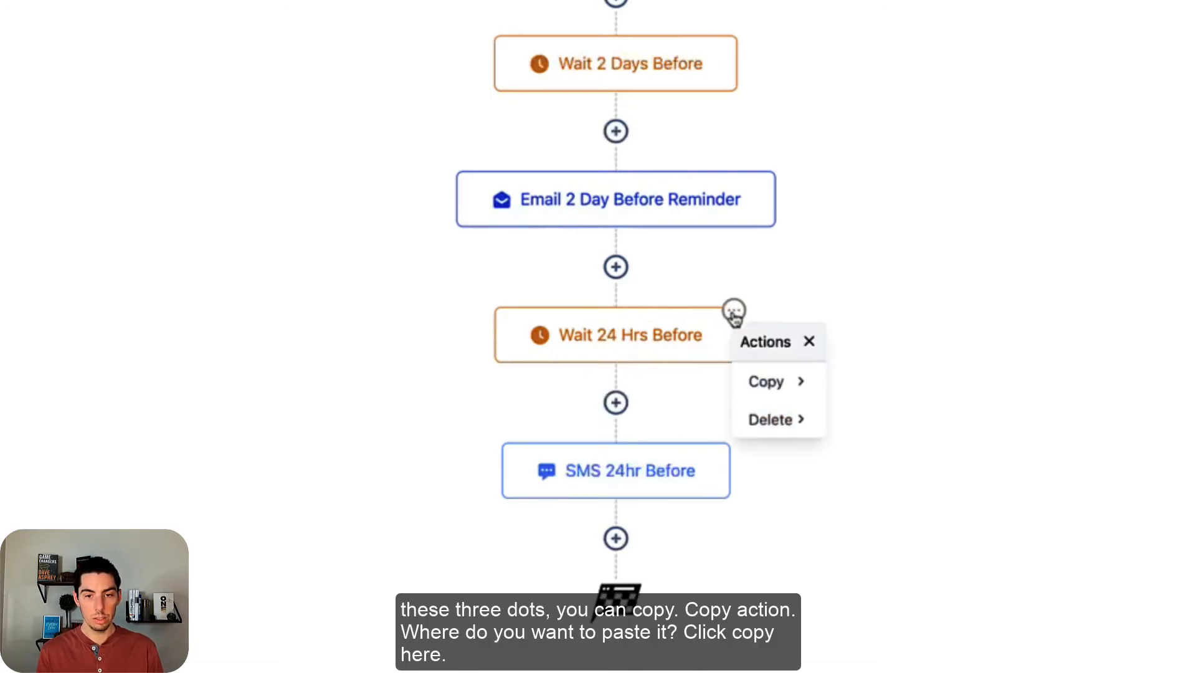
mouse_move(775, 387)
click(889, 384)
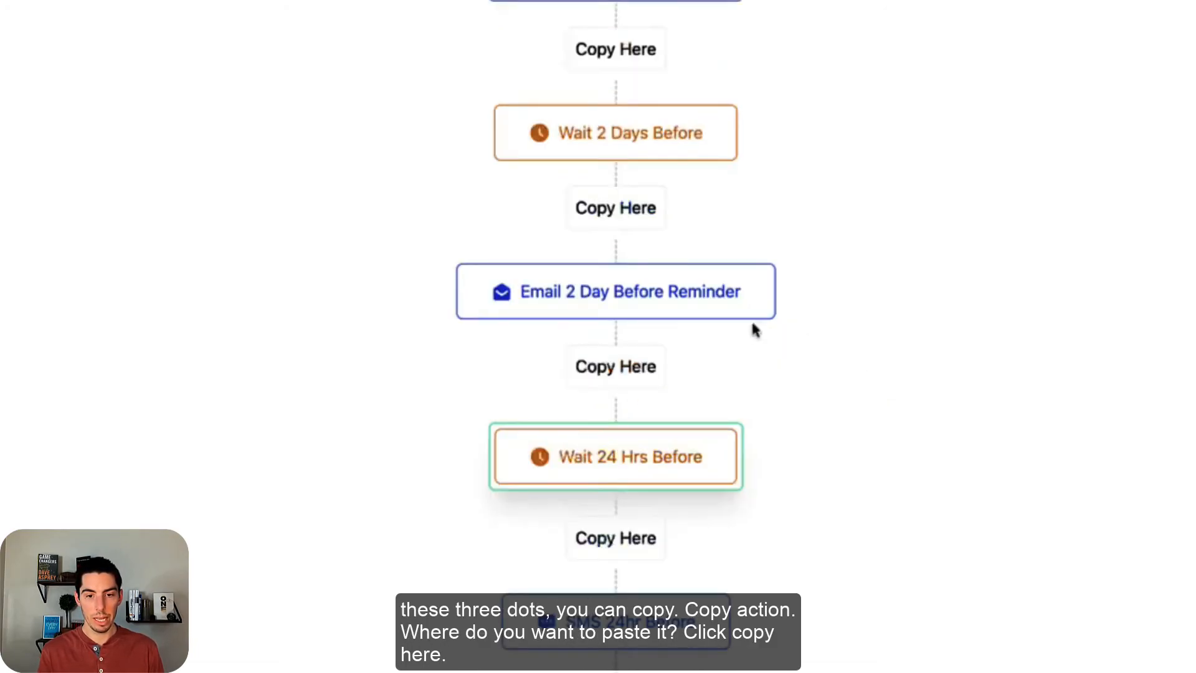
scroll(705, 496, down, 3)
click(596, 536)
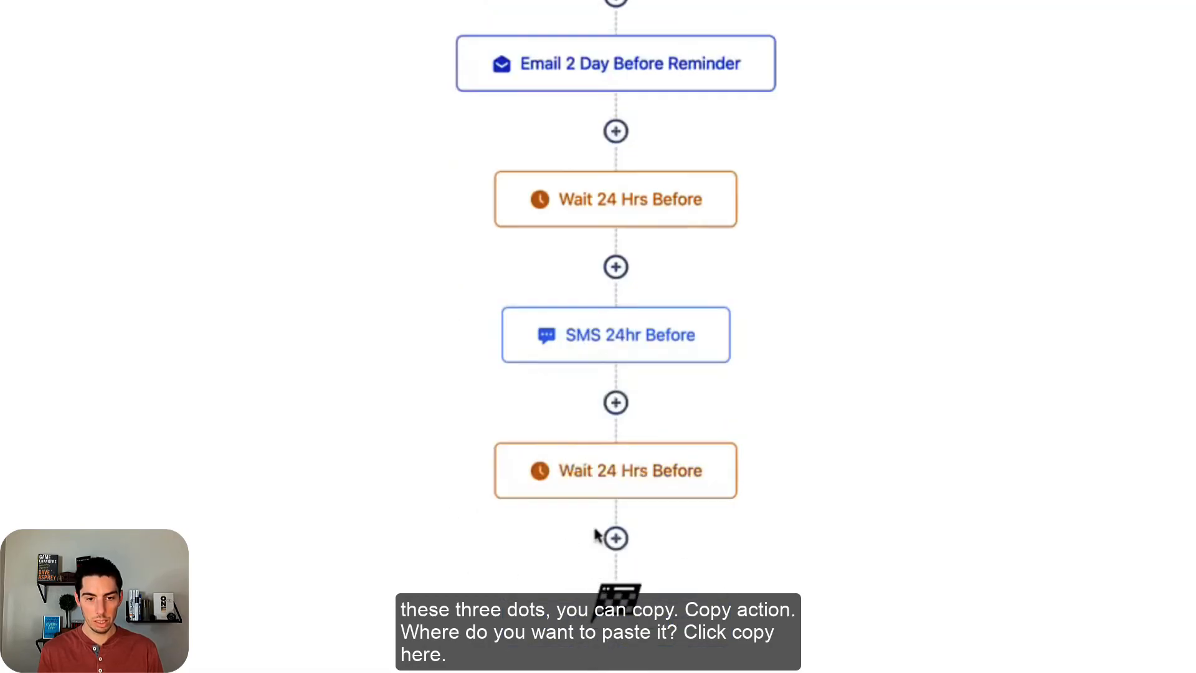
Step: Rename the copied wait action as "Wait 1 hrs before", set it to 1 hour before the appointment, and save it
click(616, 486)
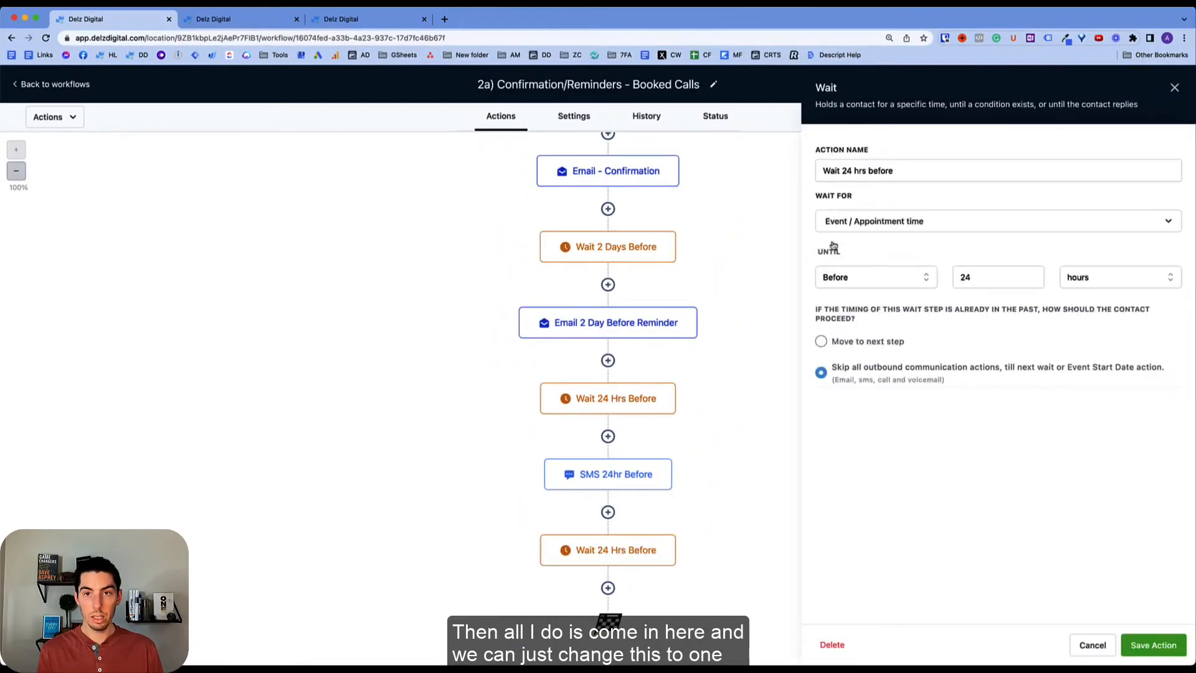
double_click(846, 171)
text(1)
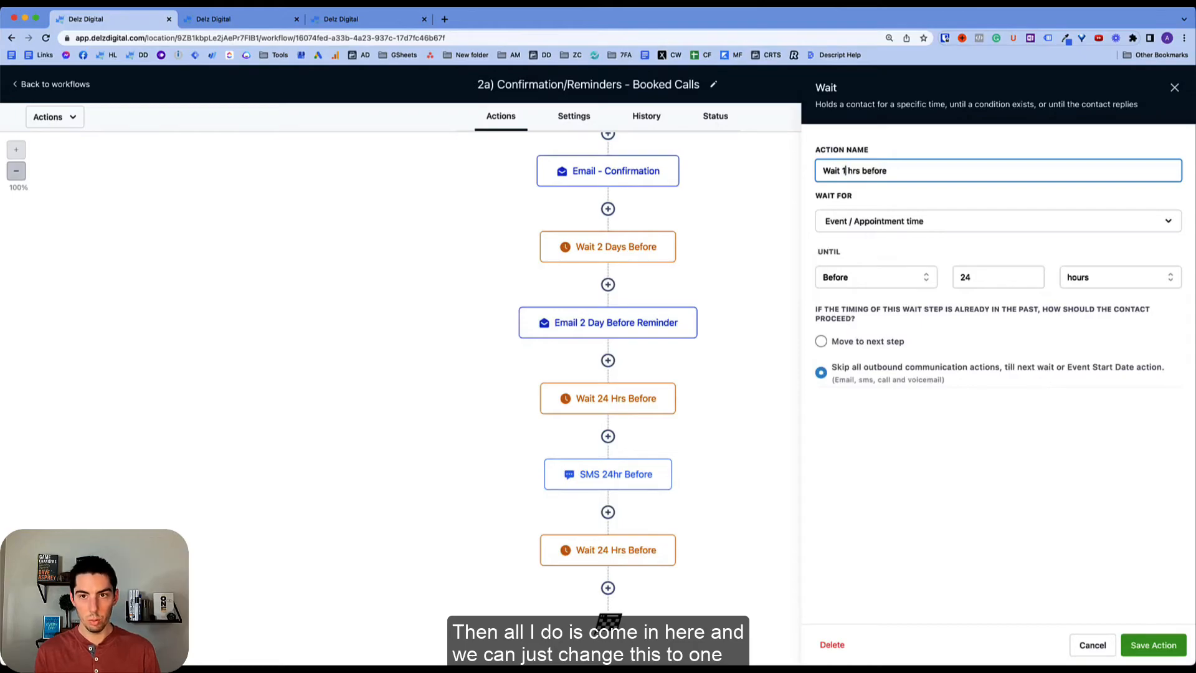
double_click(969, 276)
key(BackSpace)
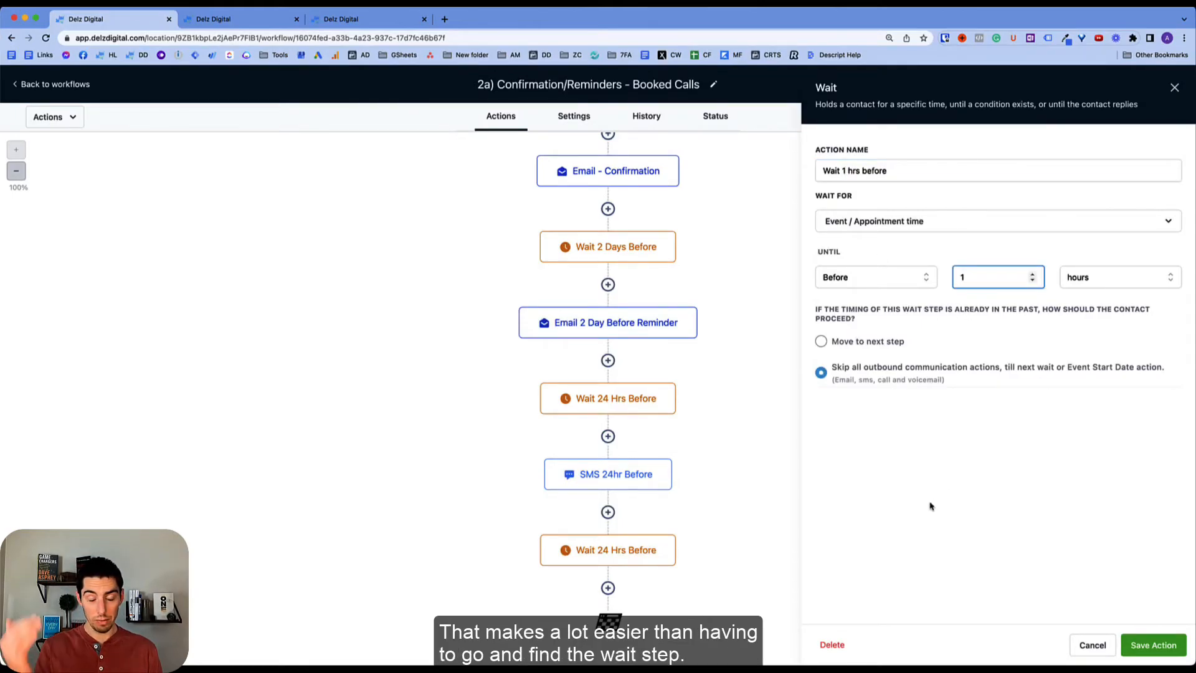
click(1153, 644)
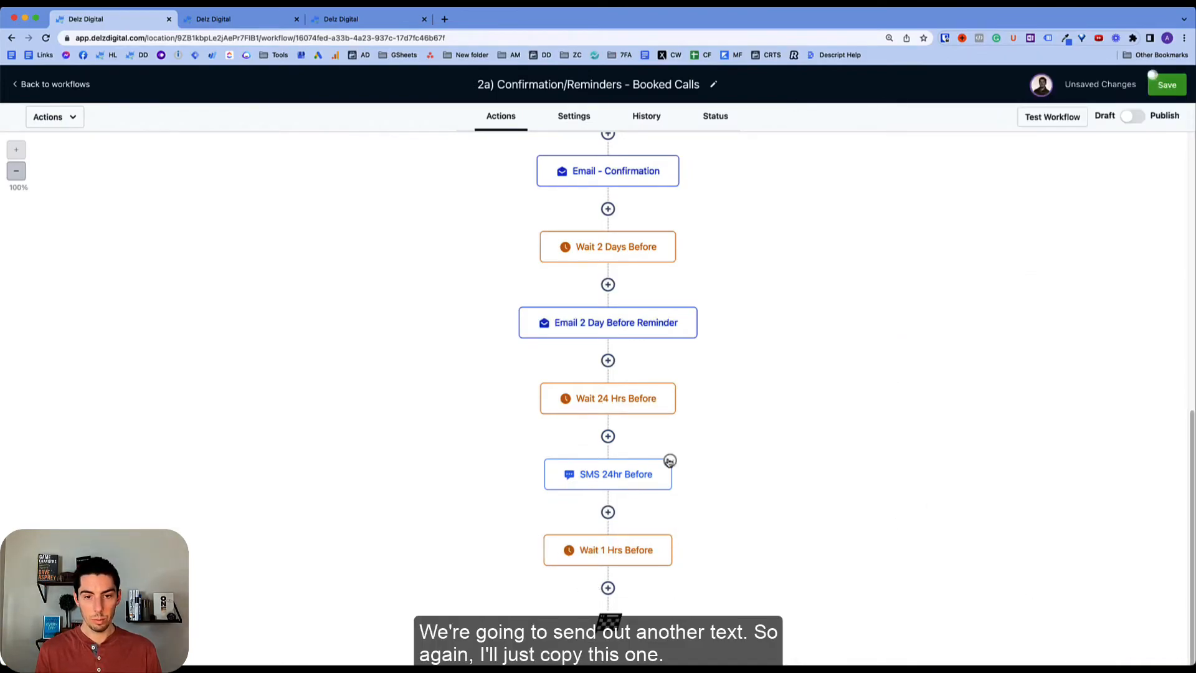
Step: Copy the SMS 24hr Before action to the end of the workflow, after Wait 1 Hrs Before
click(669, 461)
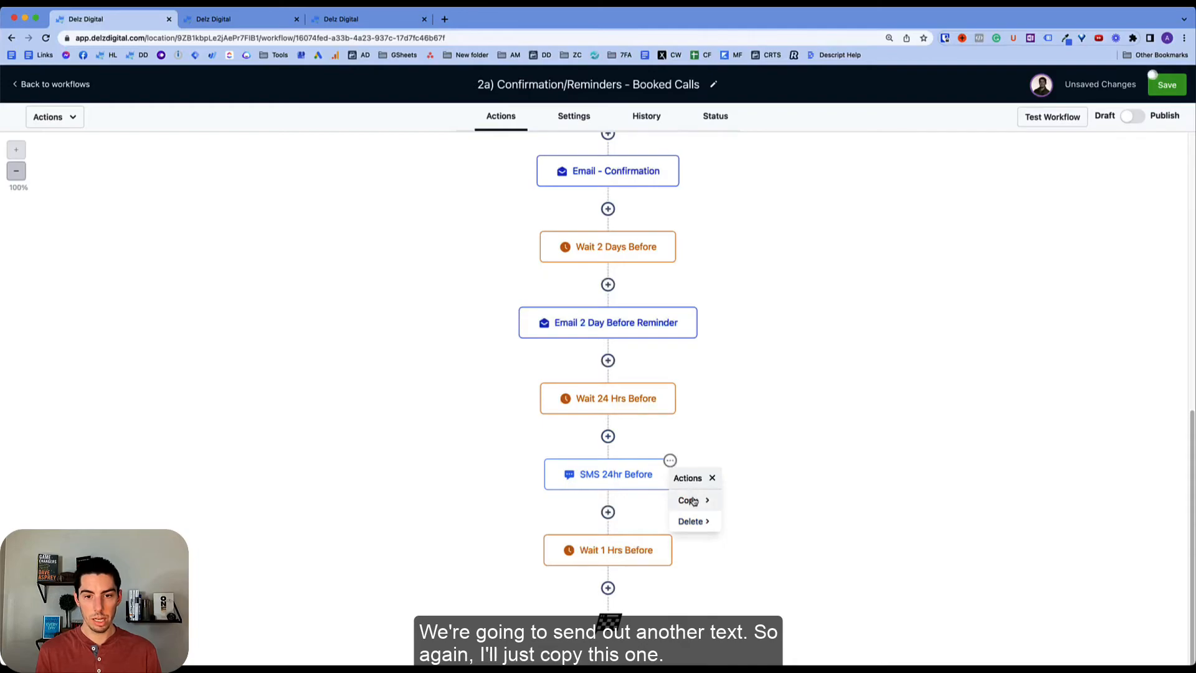
mouse_move(691, 501)
click(765, 500)
scroll(607, 542, down, 2)
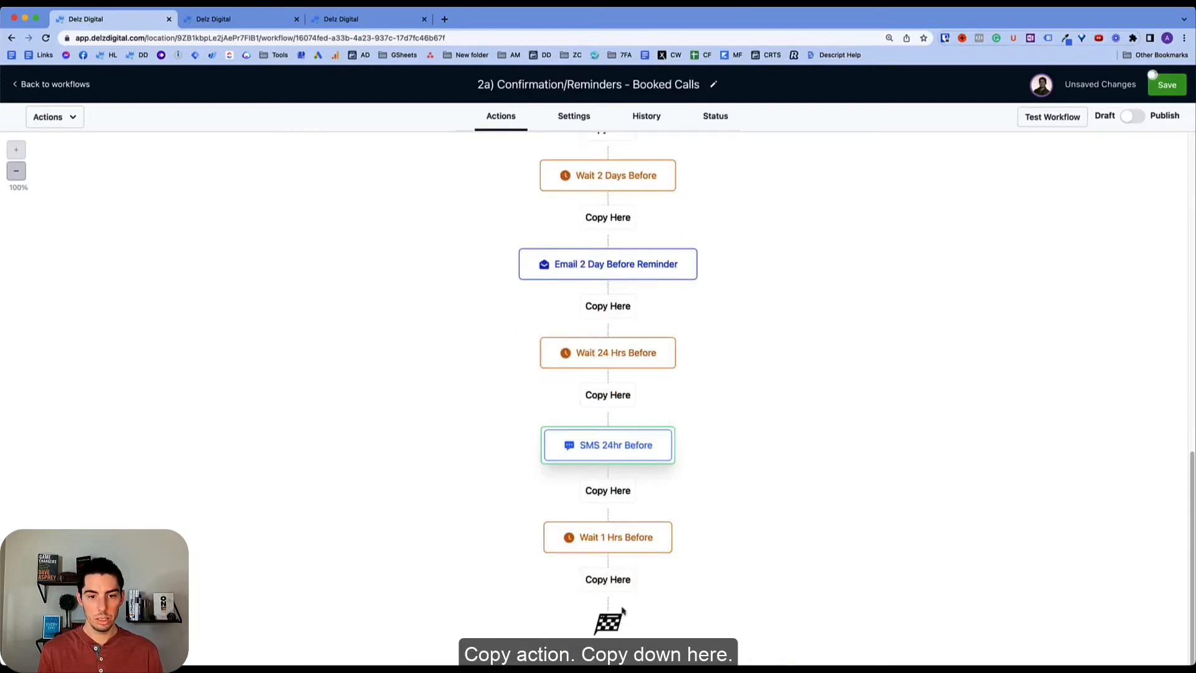
click(604, 585)
Step: Rename the copied SMS action at the end of the workflow as "SMS 1hr before"
click(609, 552)
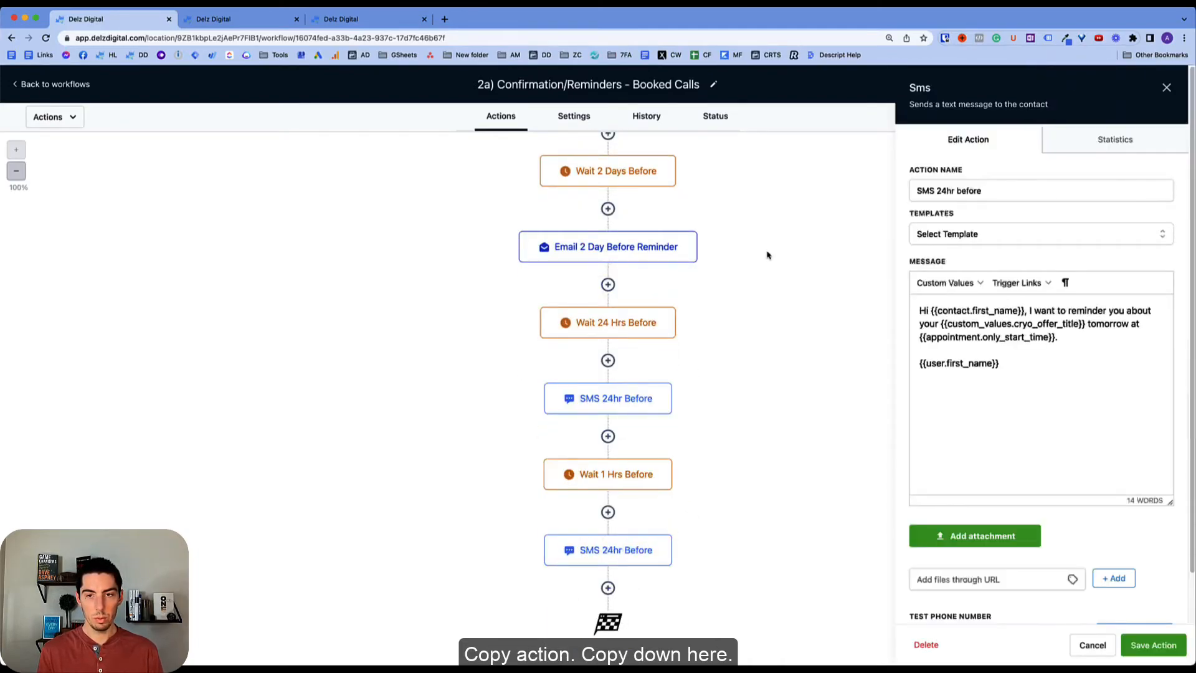
drag(937, 190, 947, 191)
text(1)
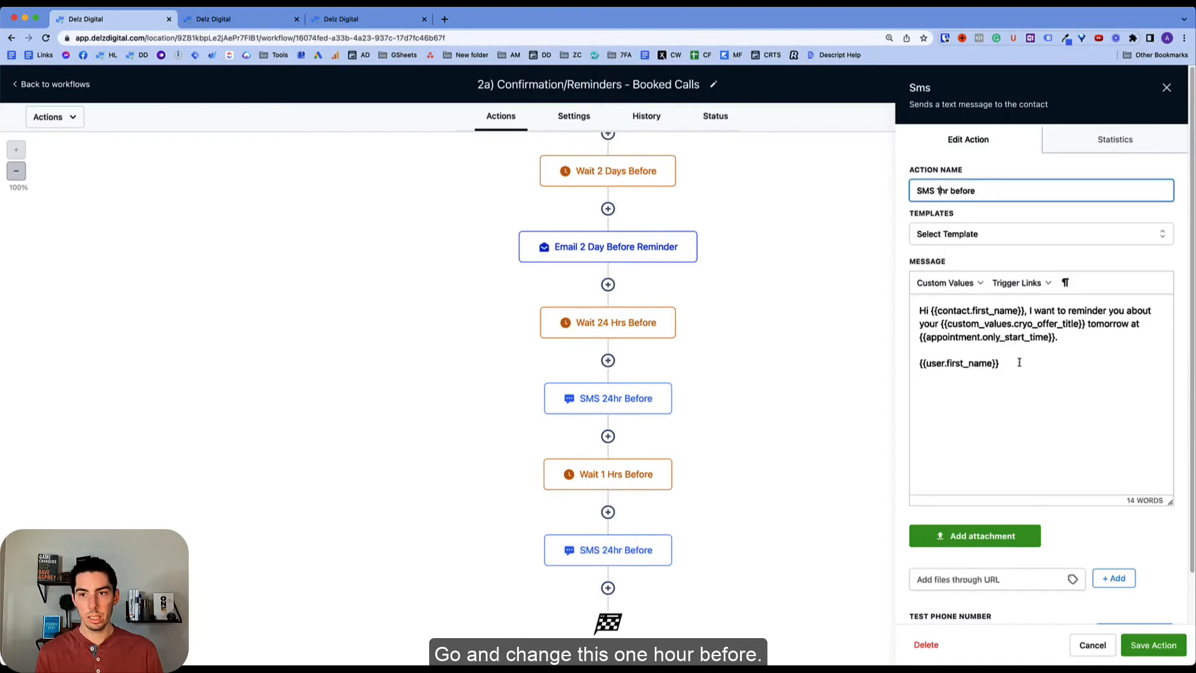
Step: Replace the SMS message with the prepared Cryotherapy Session reminder for today in 1 hour, including {{appointment.only_start_time}} and {{user.first_name}}, and save the action
click(997, 309)
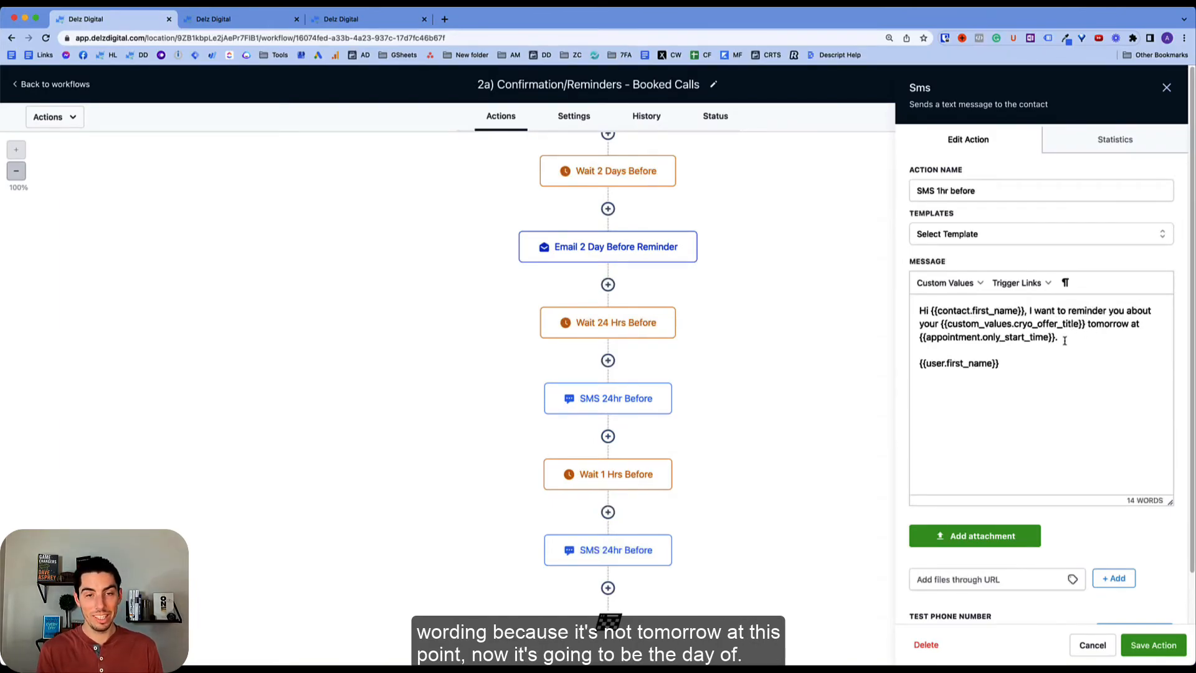
key(super+a)
key(super+v)
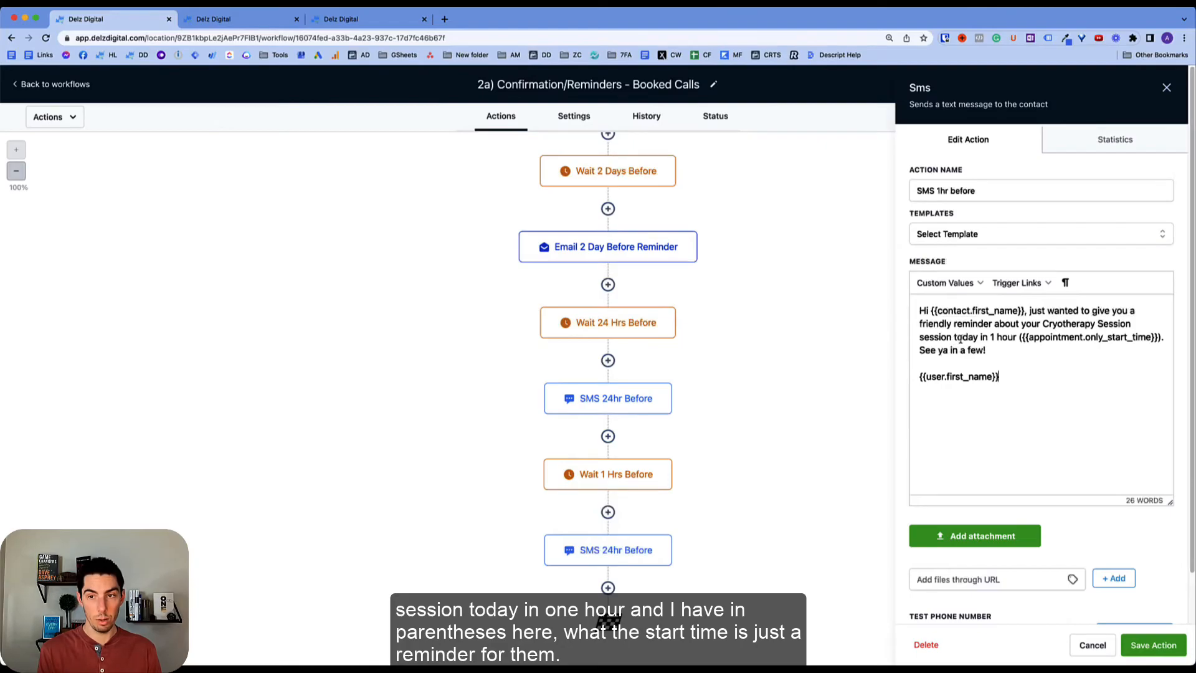
click(1082, 339)
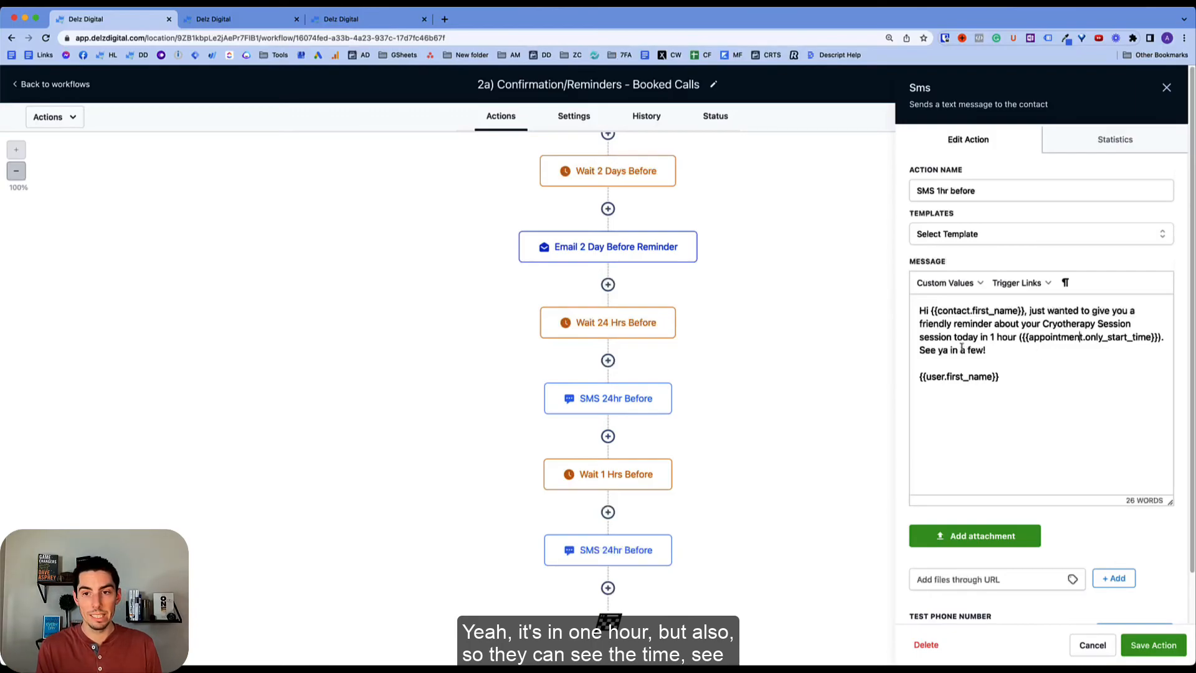
drag(938, 387, 1014, 387)
click(1015, 387)
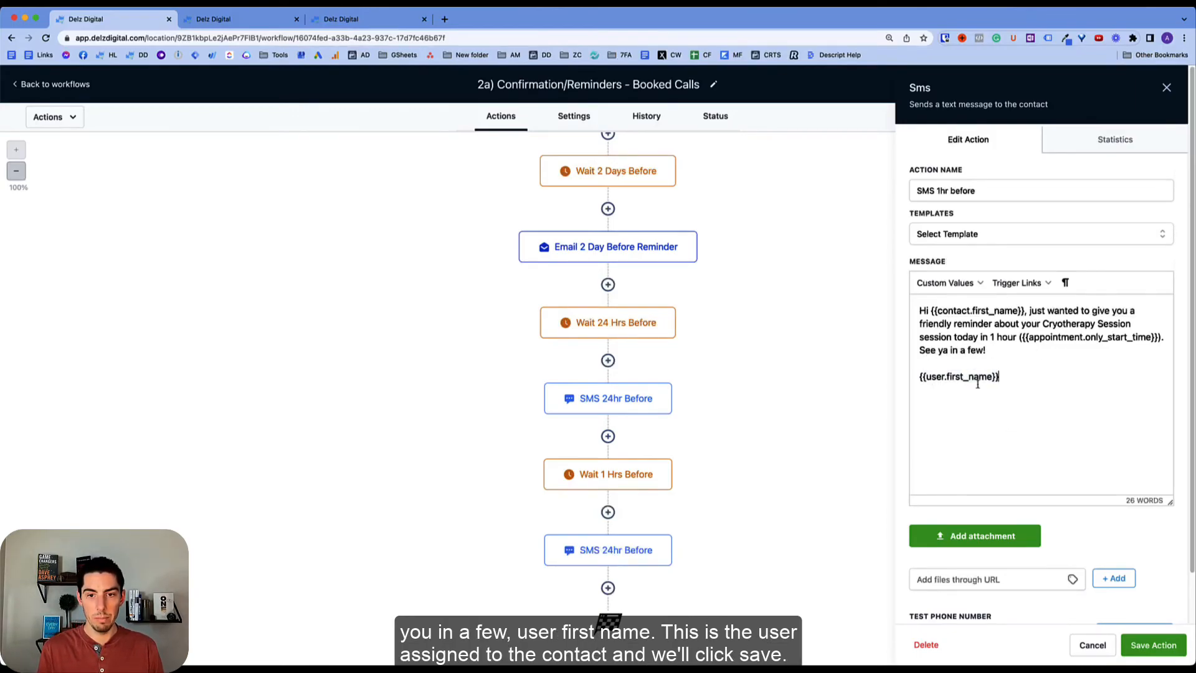
click(1153, 645)
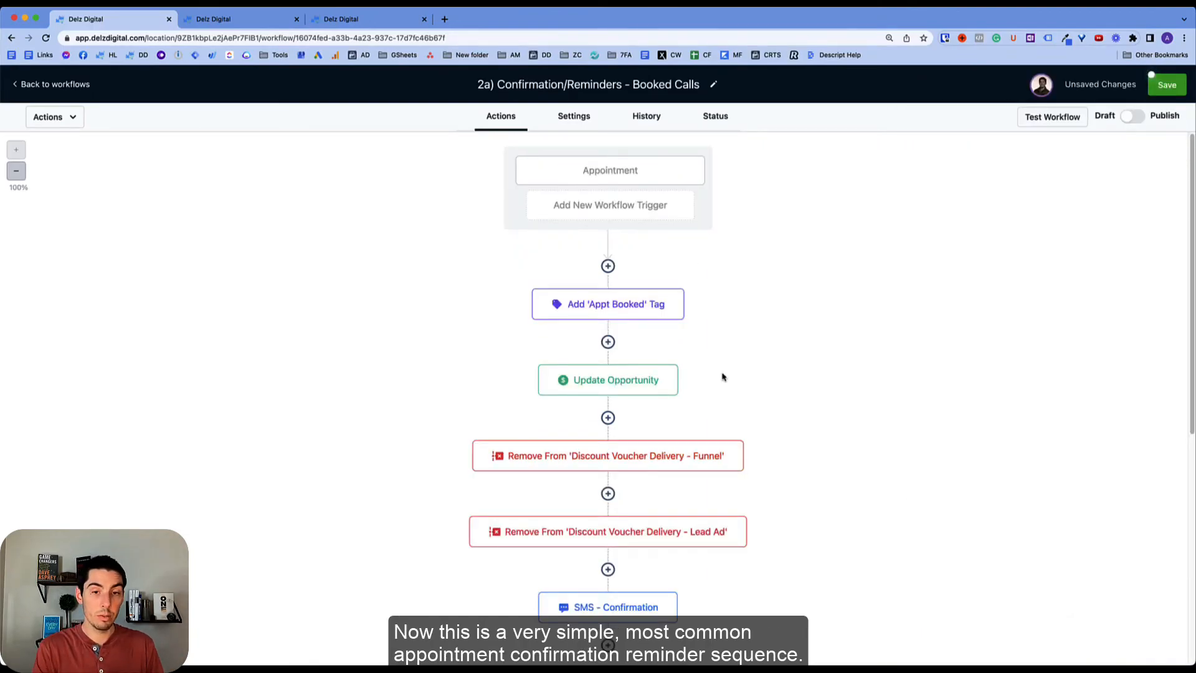
Step: Review the workflow from the Appointment trigger's filters and the Update Opportunity settings down through the confirmations, waits and reminders
click(620, 179)
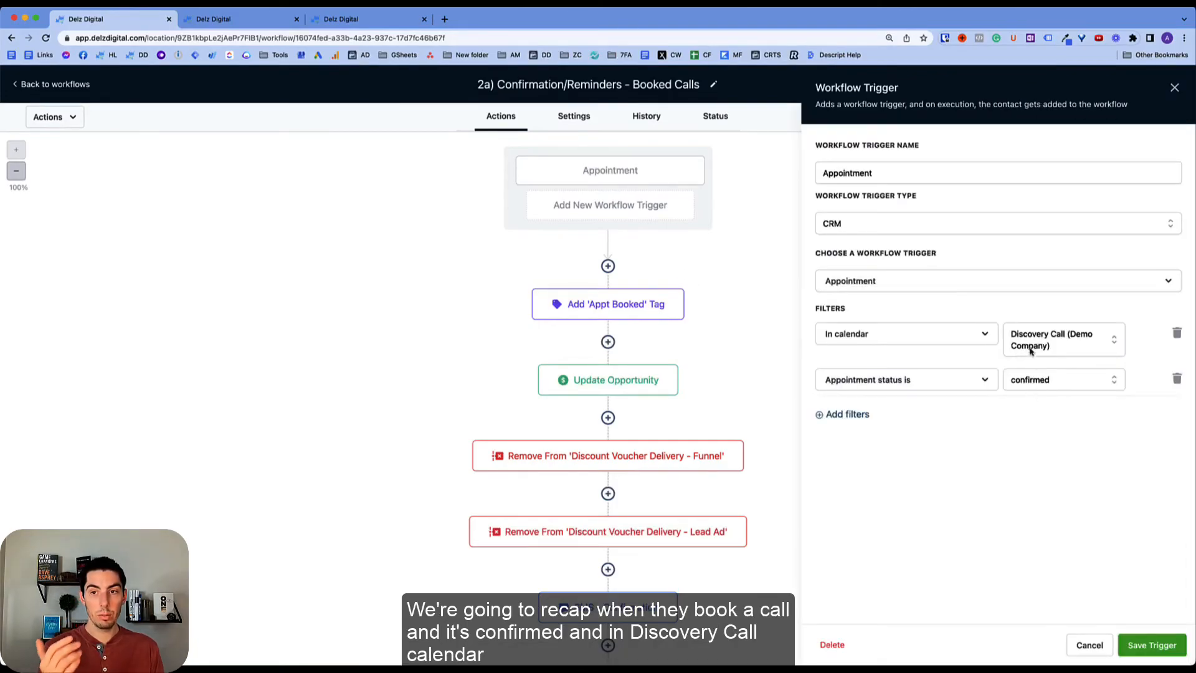
click(1089, 644)
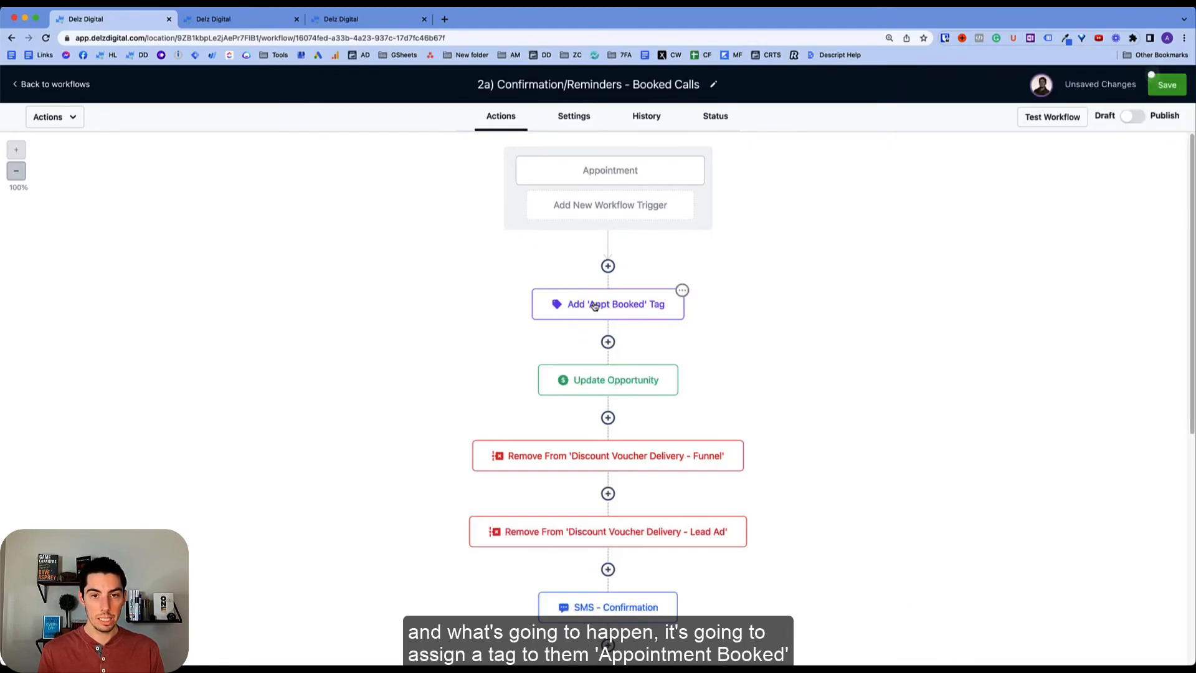
scroll(602, 359, down, 2)
click(625, 299)
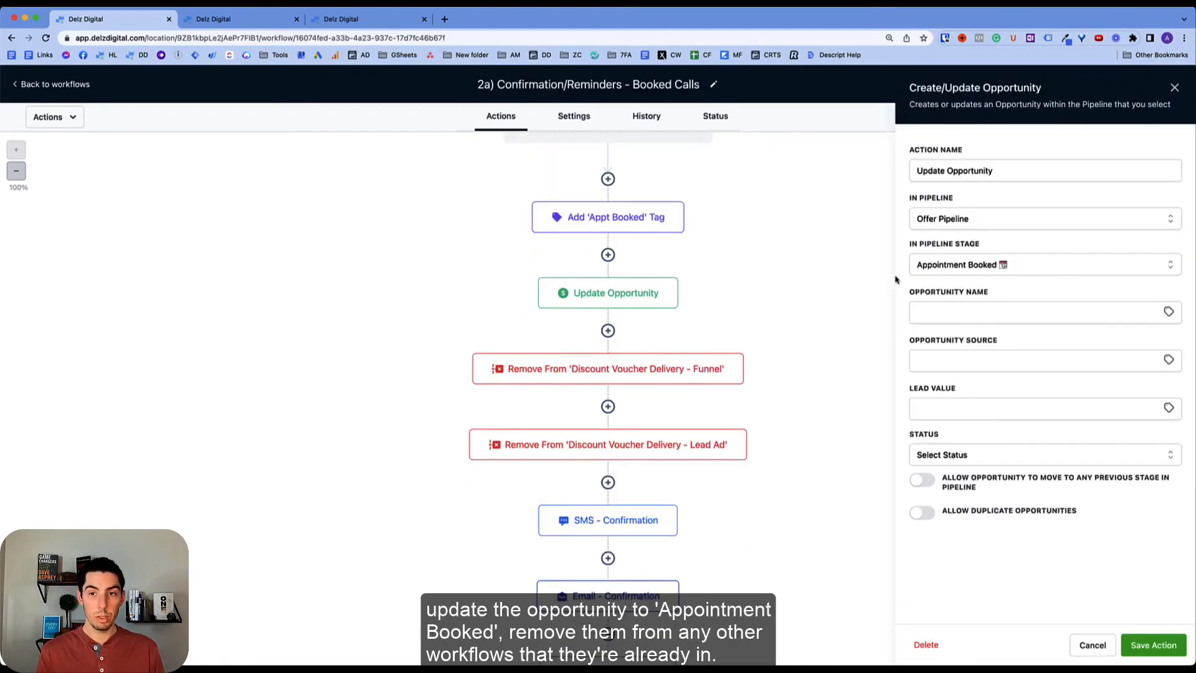
click(1092, 645)
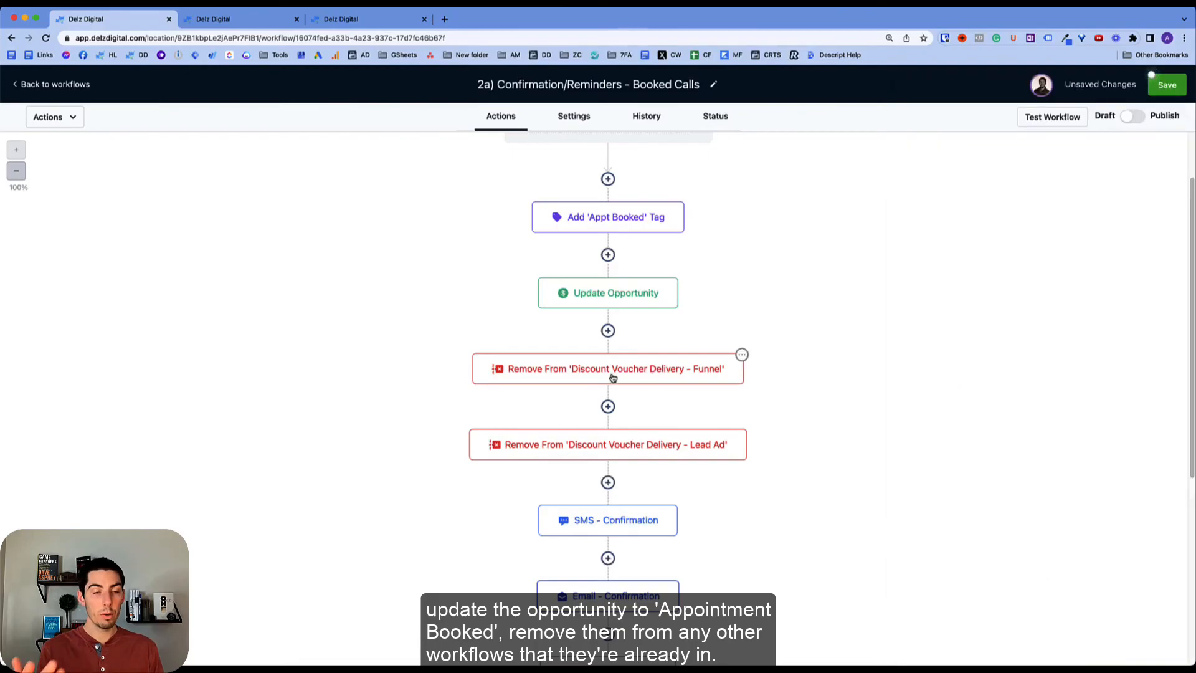
scroll(630, 409, down, 4)
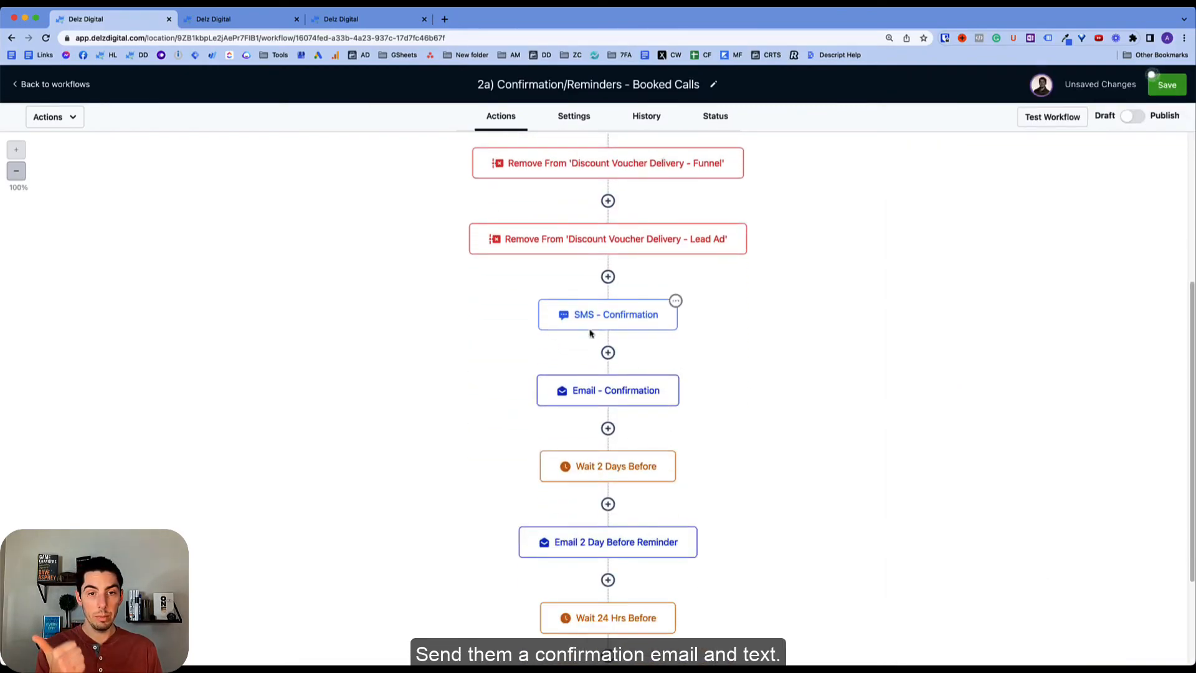
scroll(602, 408, down, 1)
scroll(601, 409, down, 2)
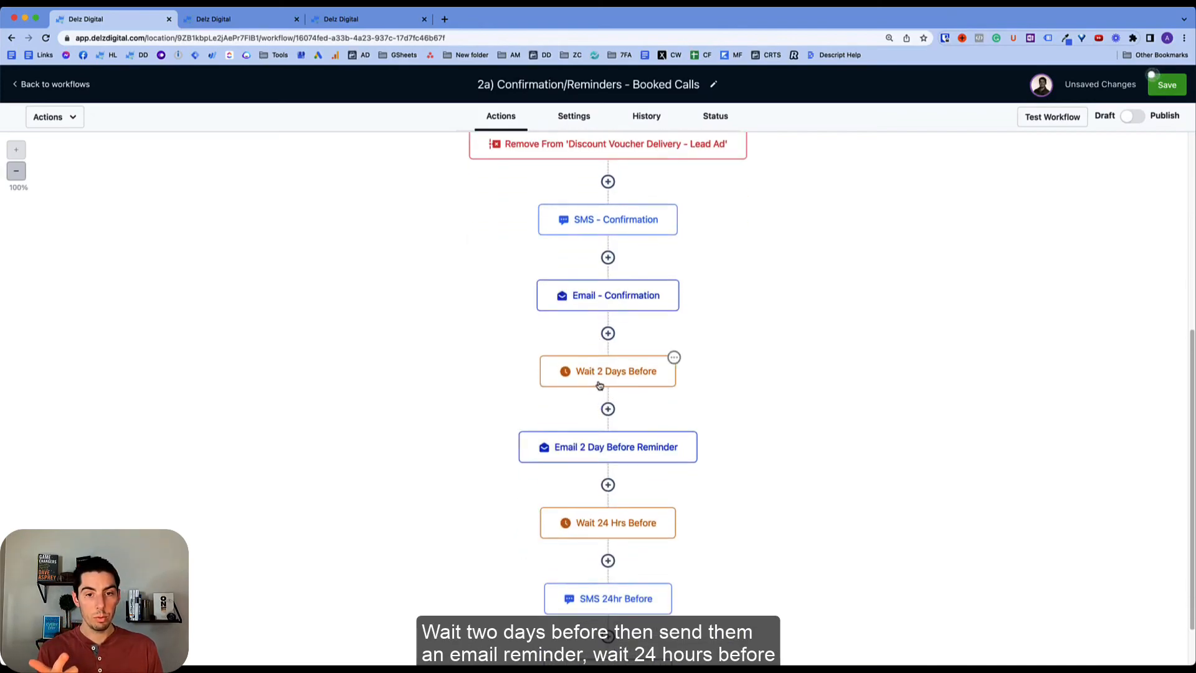
scroll(592, 454, down, 4)
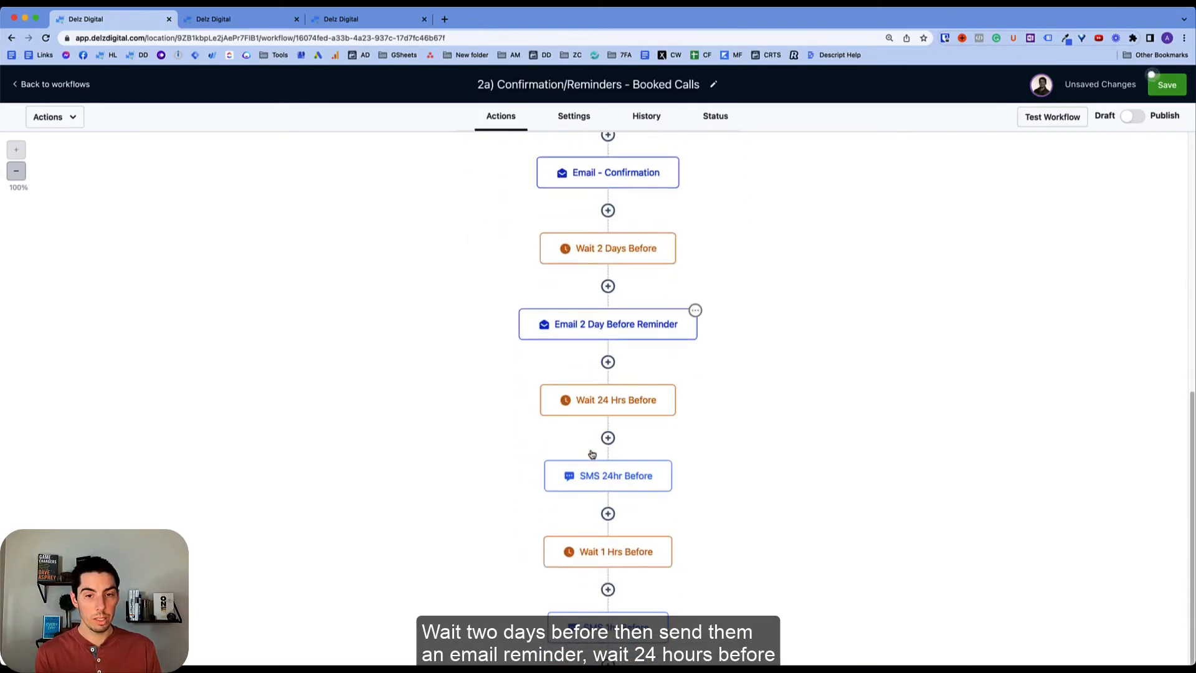
scroll(588, 411, down, 2)
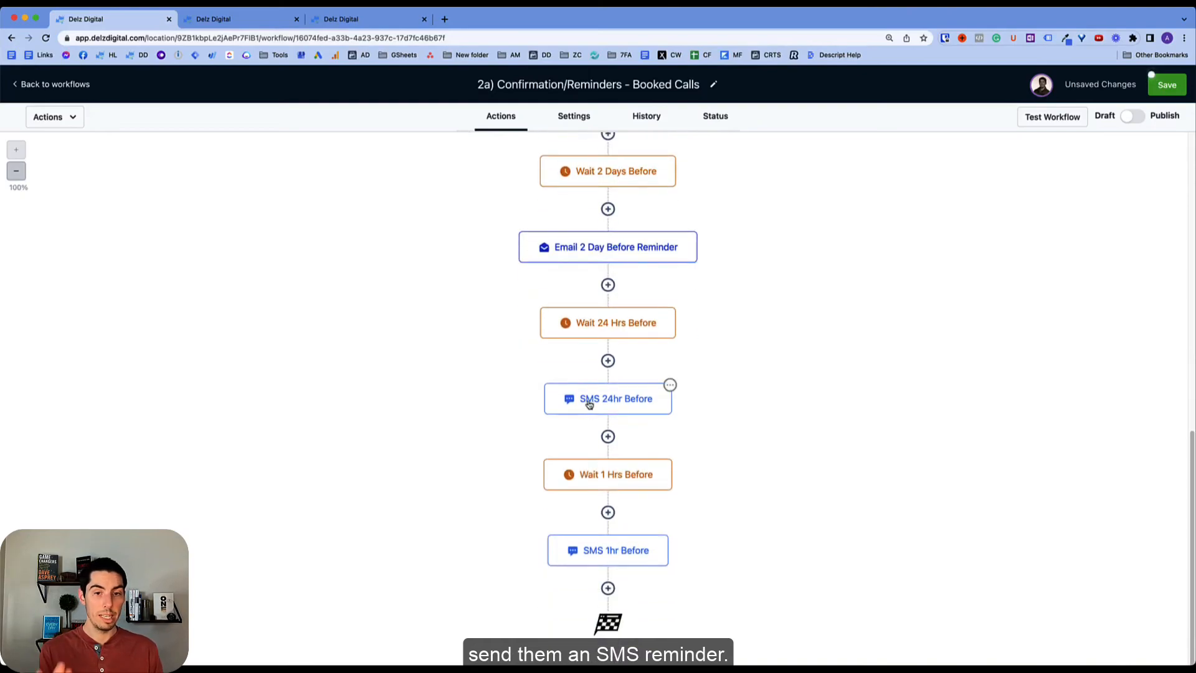